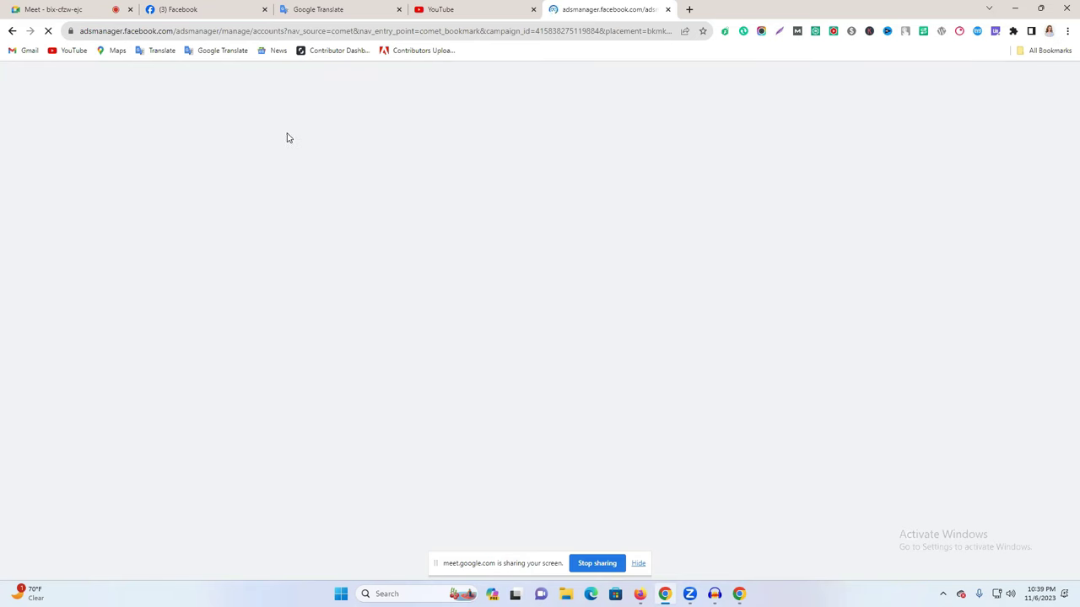
- Switch to Firefox and show the Lifetao account's campaign list in Ads Manager, including the Delivery column
left_click(639, 593)
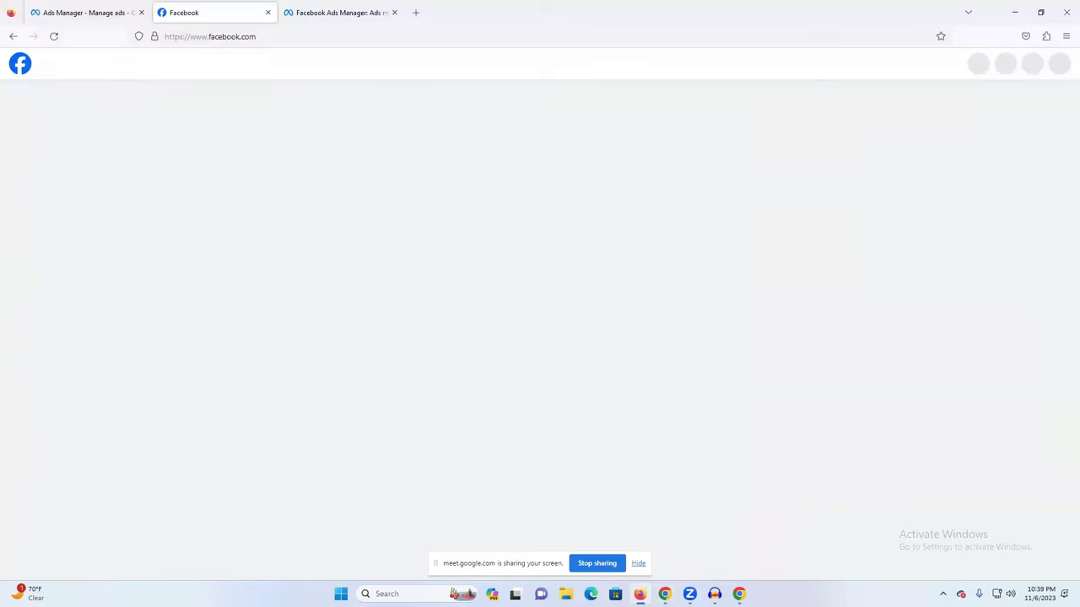
left_click(82, 11)
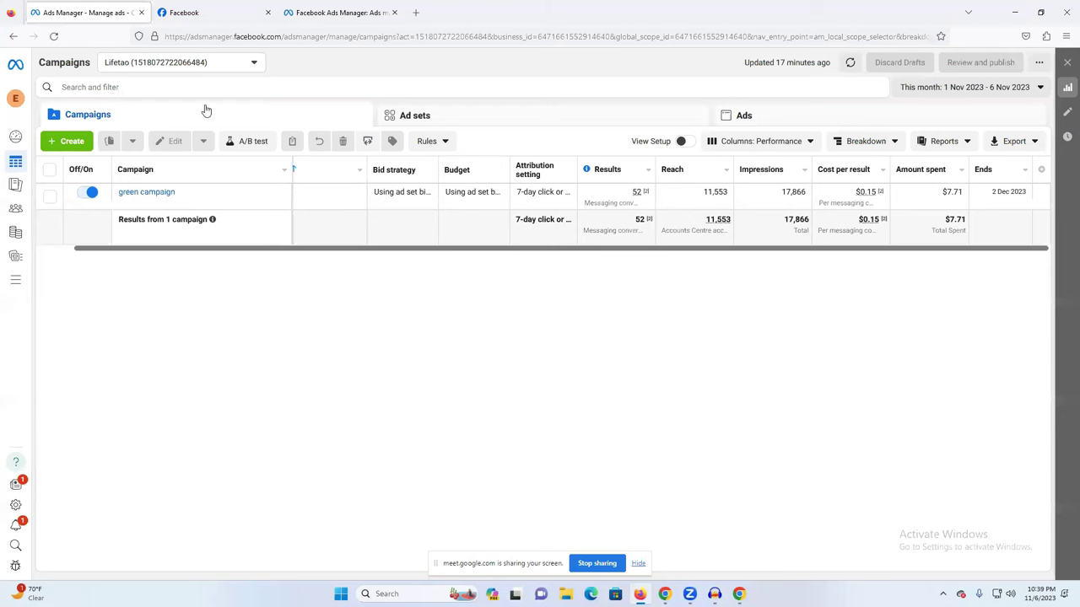
key("alt+Tab")
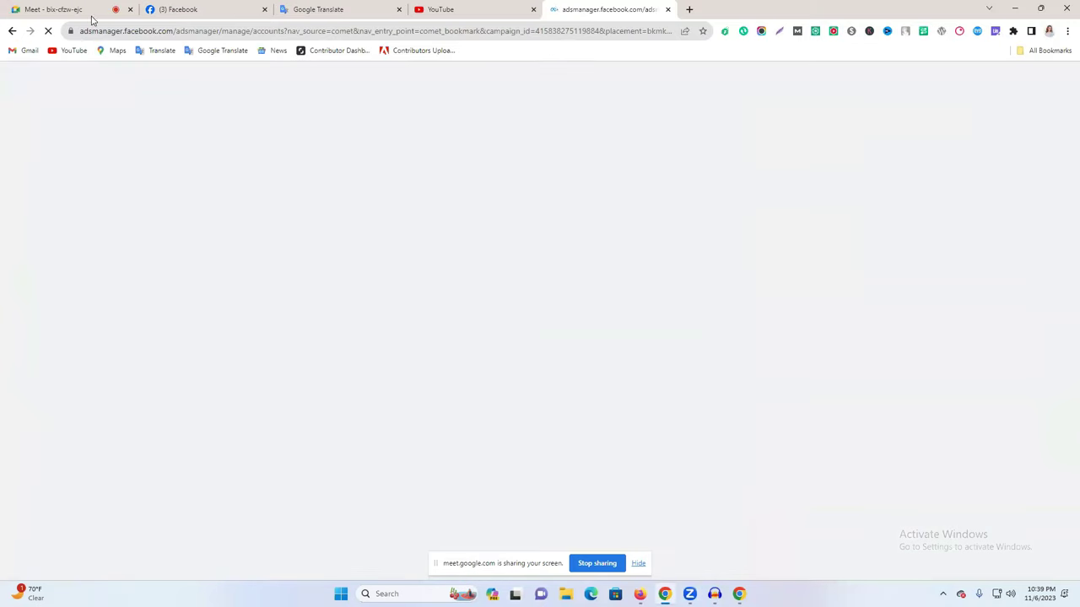
left_click(639, 594)
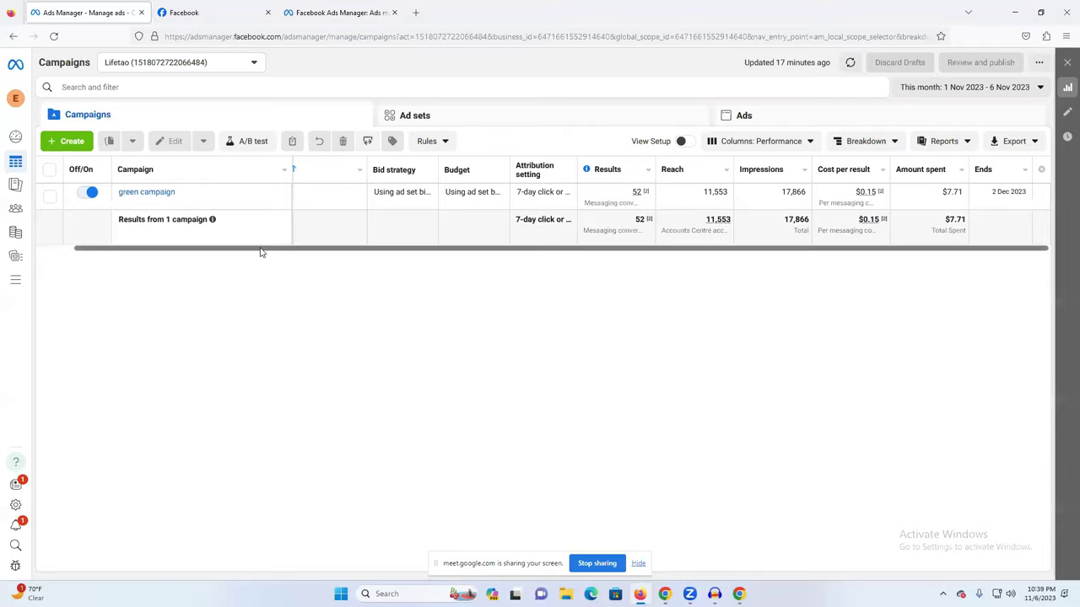
left_click_drag(378, 250, 234, 249)
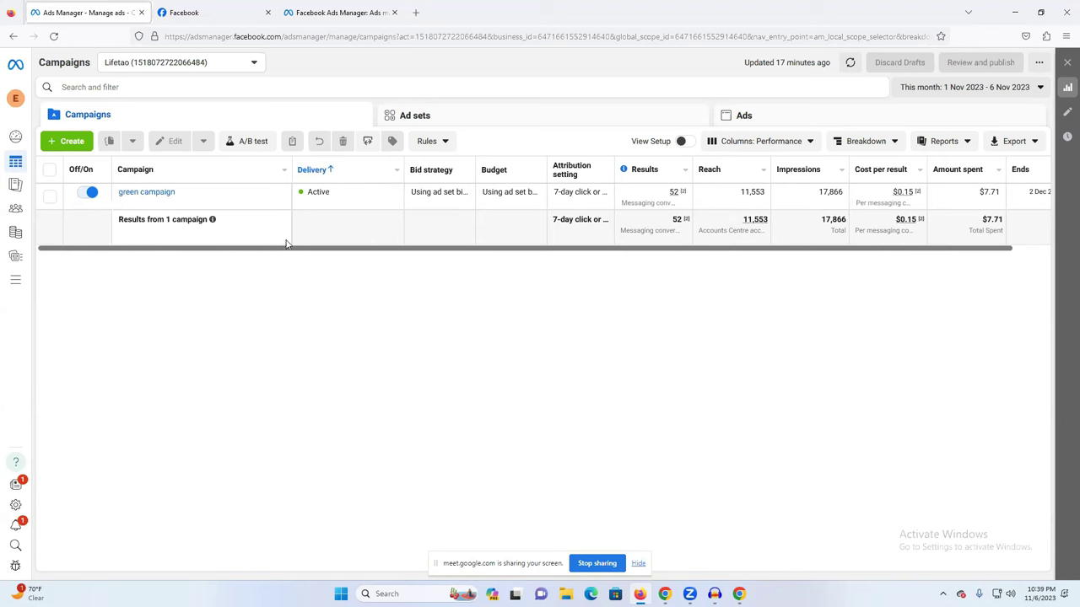
- Create a new campaign with the Engagement objective
left_click(59, 143)
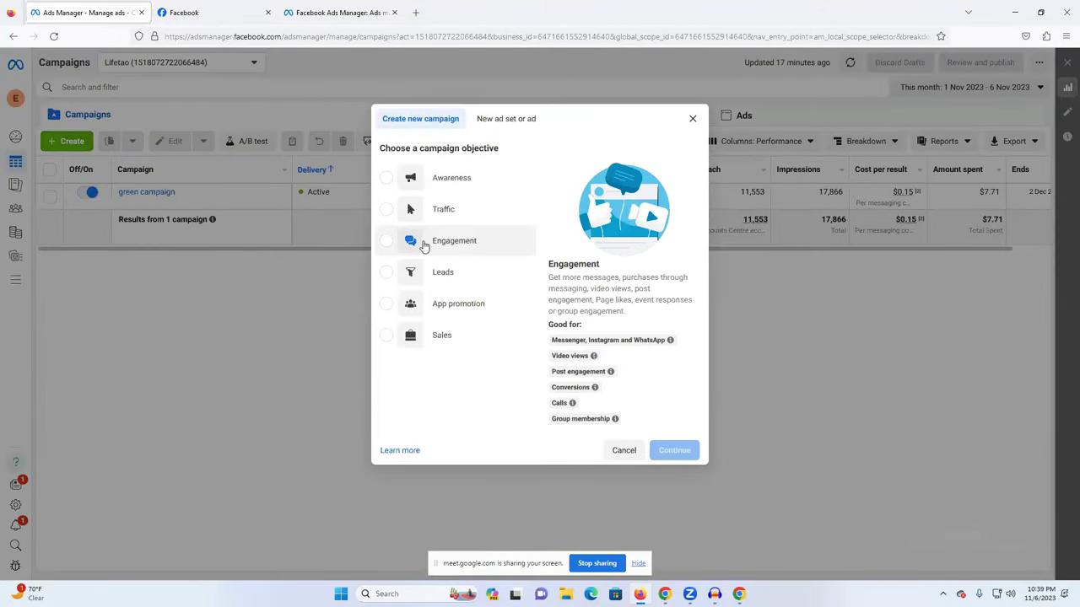
left_click(450, 243)
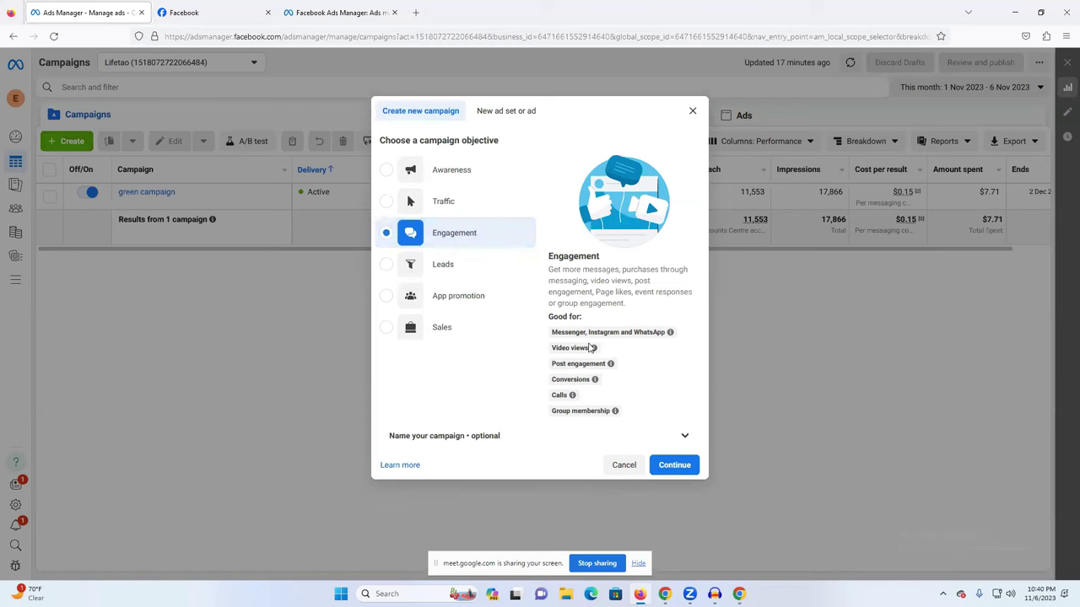
left_click(665, 466)
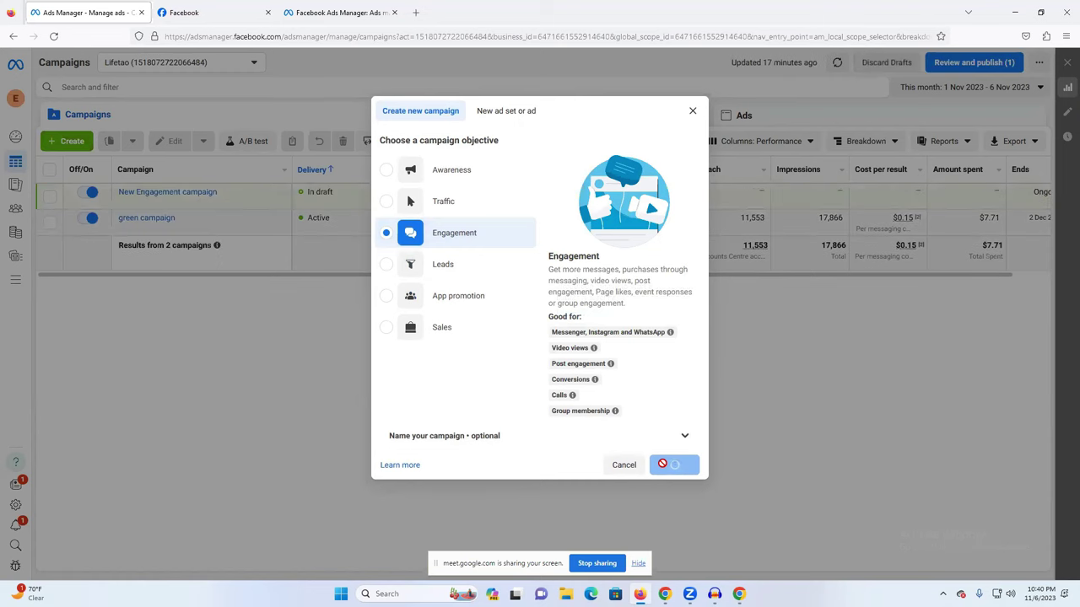
- Close the spare Facebook Ads Manager page and bring up the Facebook home page
left_click(395, 13)
left_click(216, 6)
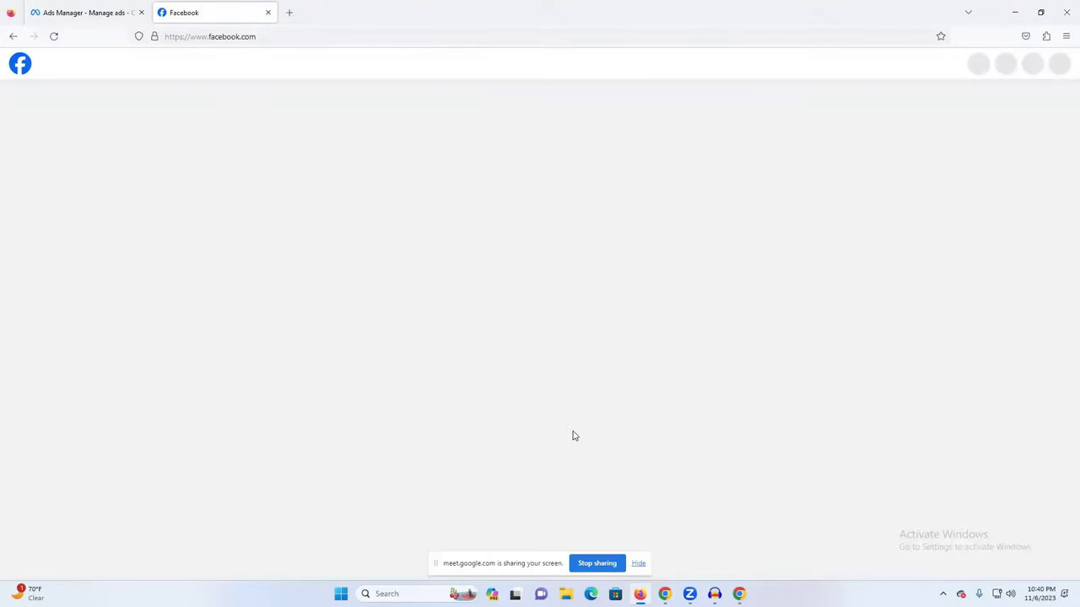
left_click(665, 594)
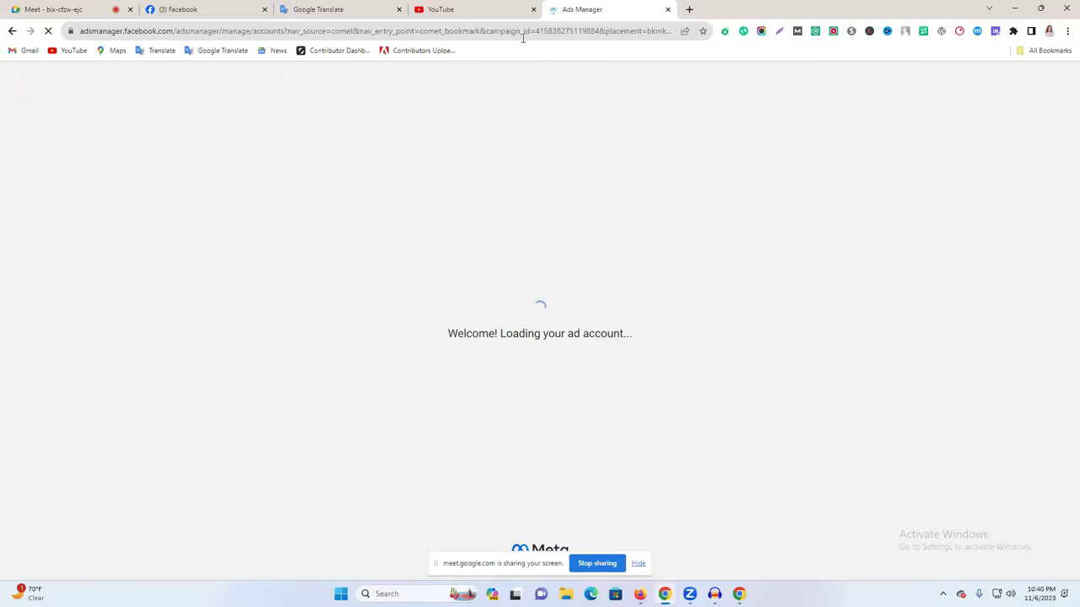
left_click(492, 7)
key("ctrl+Tab")
left_click(446, 8)
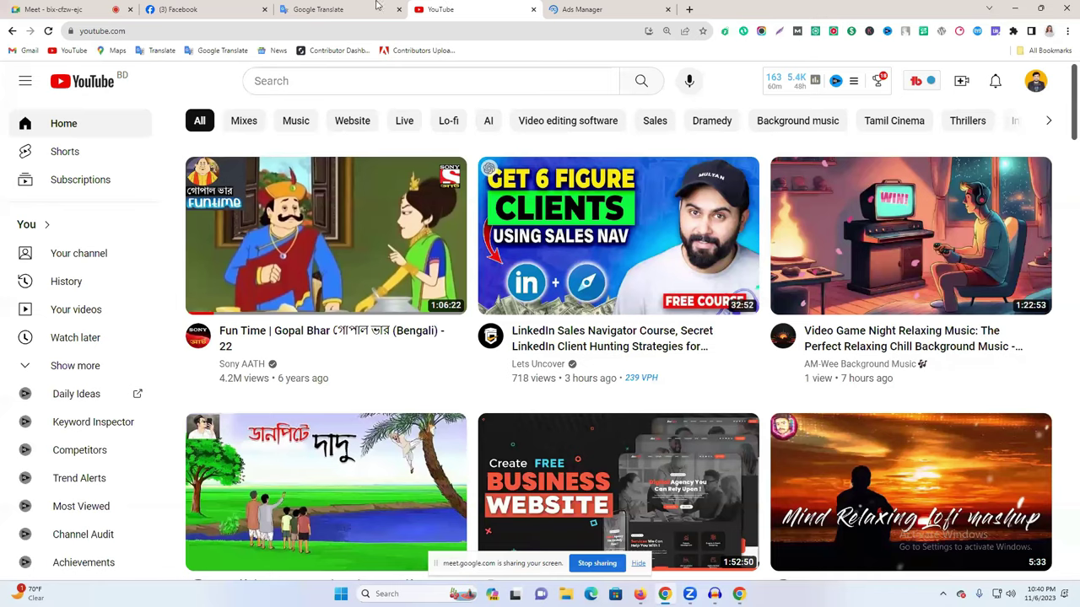
key("ctrl+2")
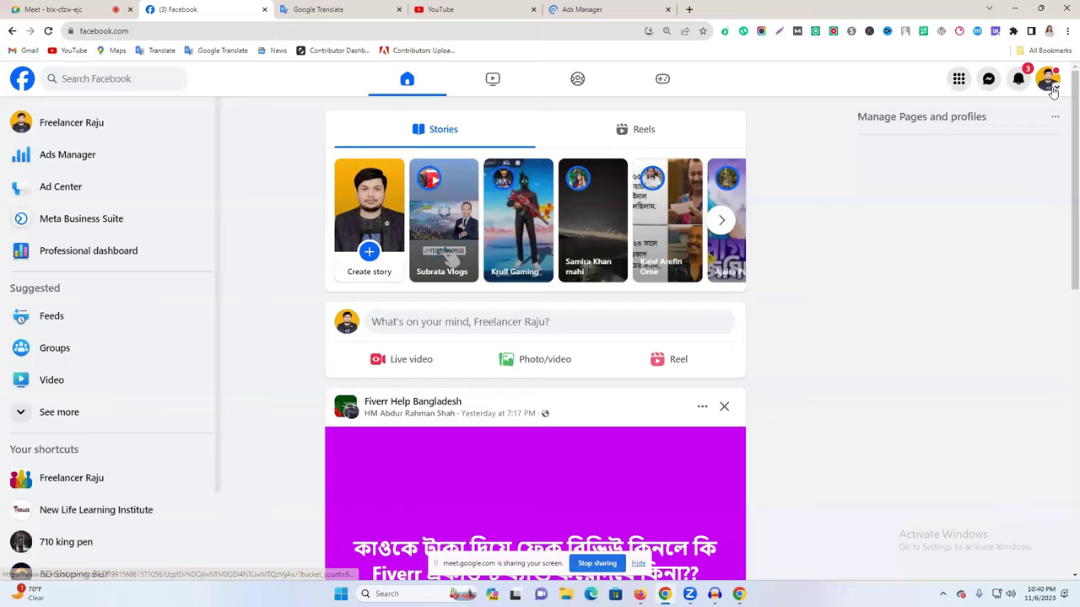
key("F5")
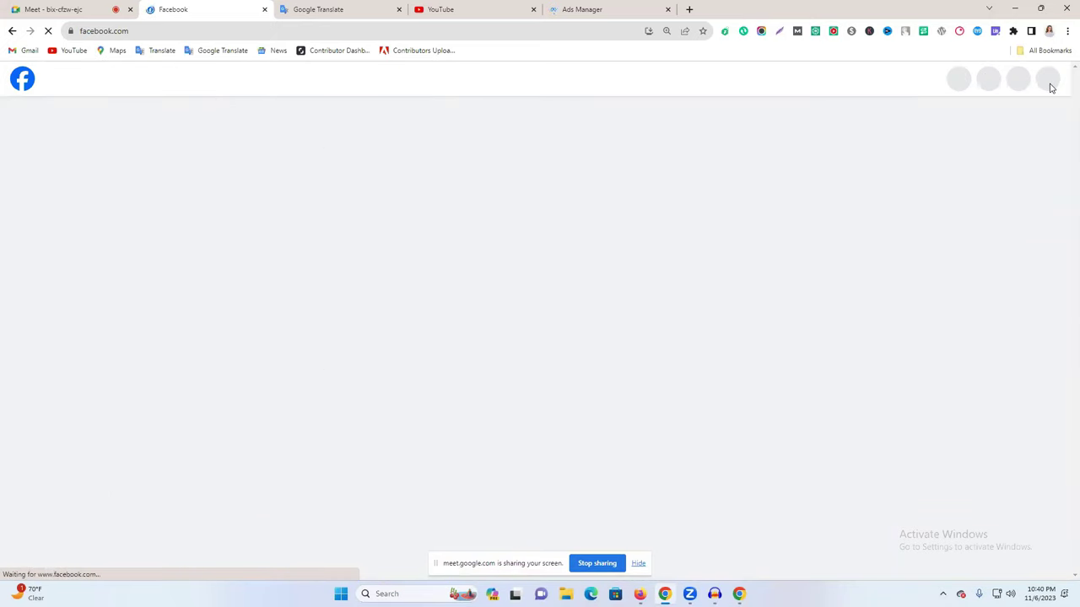
left_click(627, 8)
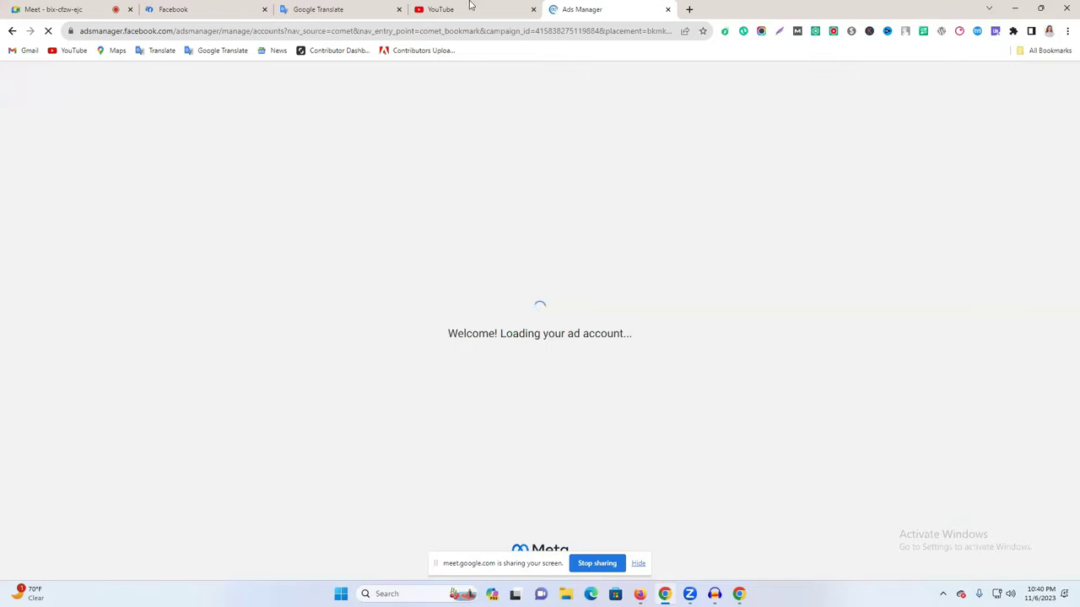
left_click(472, 8)
left_click(309, 7)
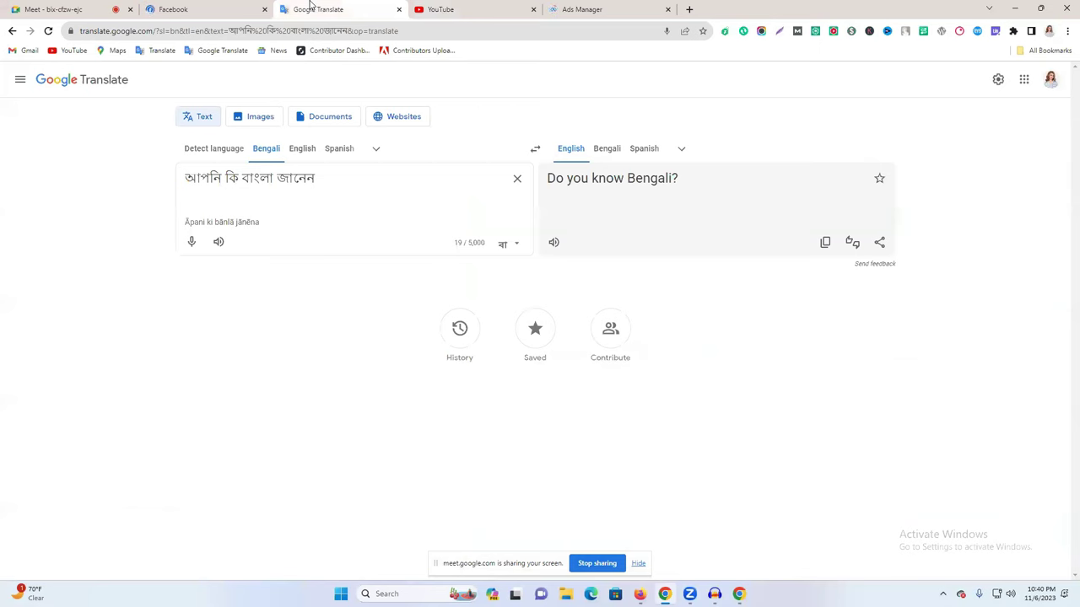
left_click(582, 8)
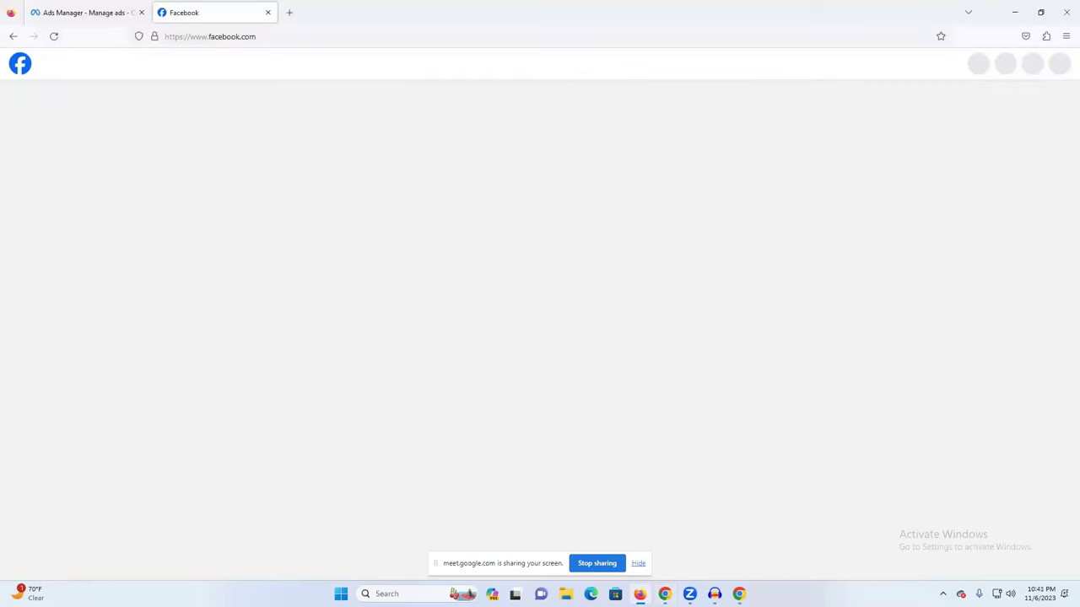
- Try to reload the blank Facebook home page in Firefox
left_click(63, 10)
left_click(183, 10)
left_click(72, 8)
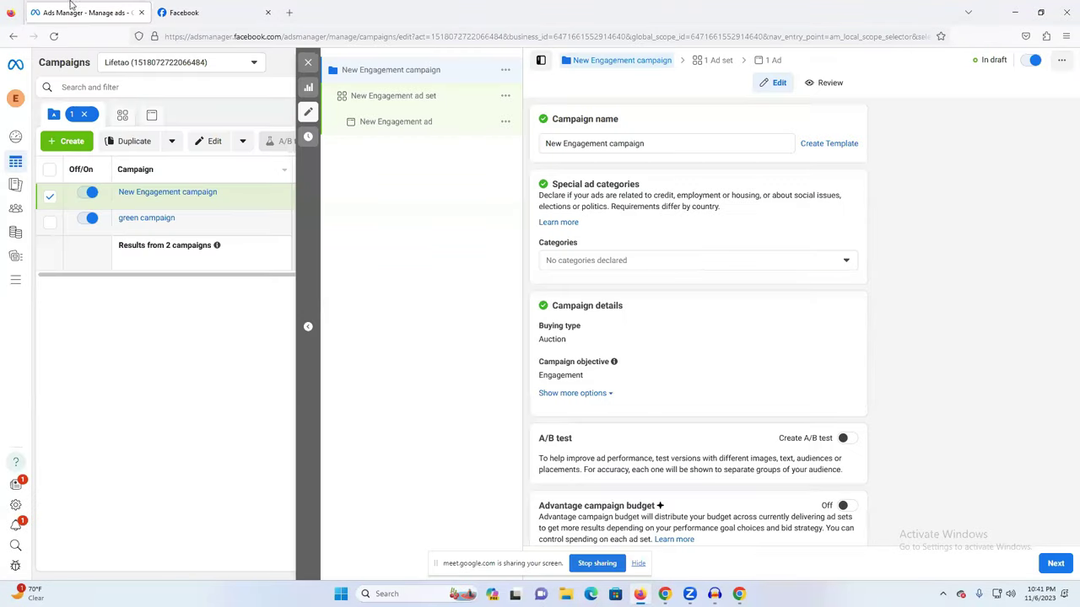
left_click(258, 7)
left_click(53, 36)
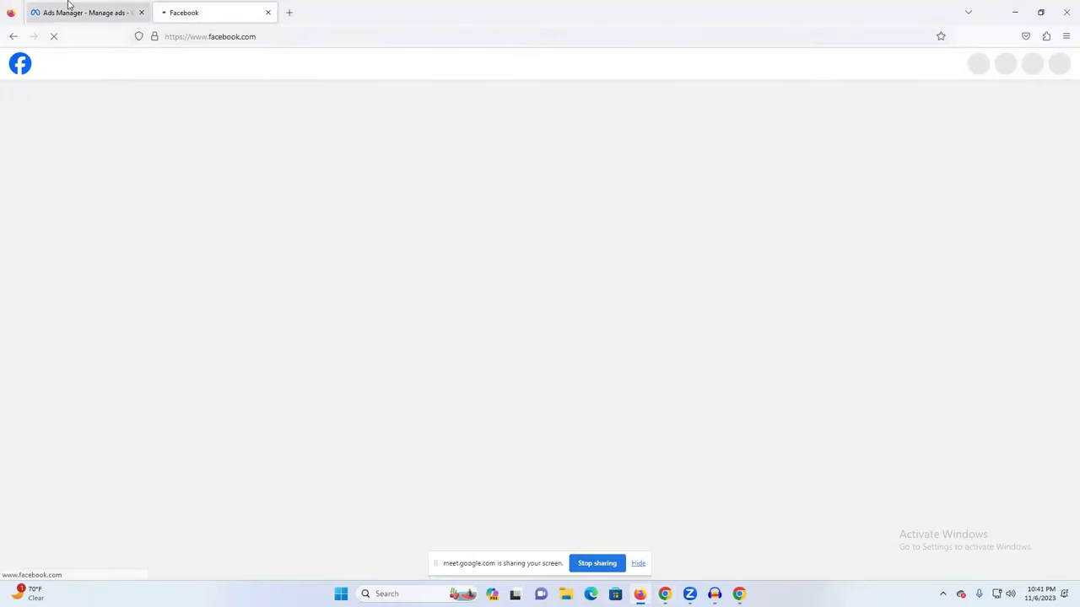
left_click(69, 7)
left_click(195, 8)
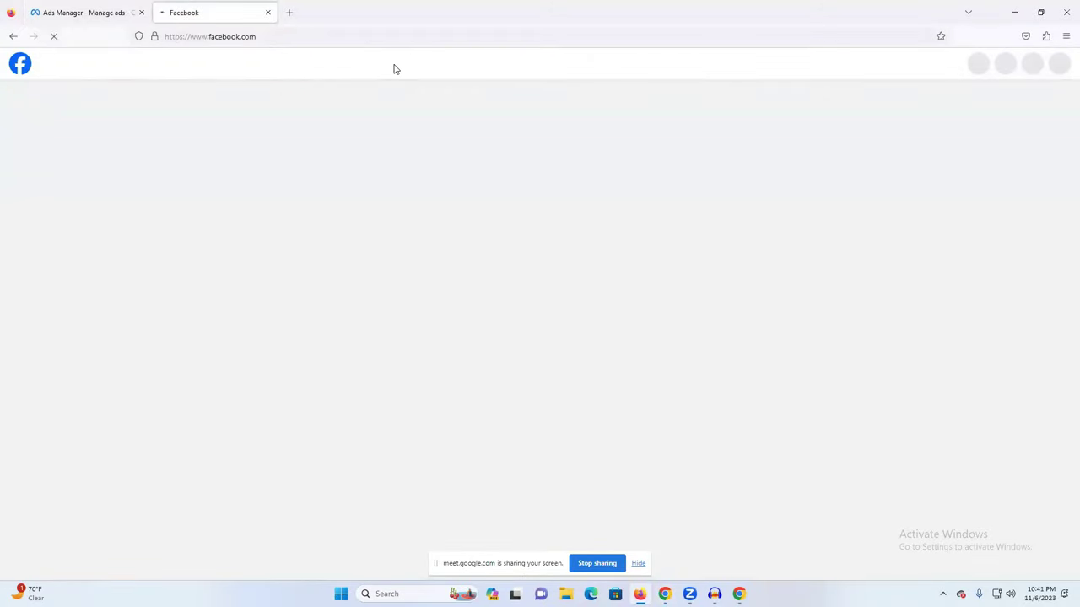
left_click(739, 593)
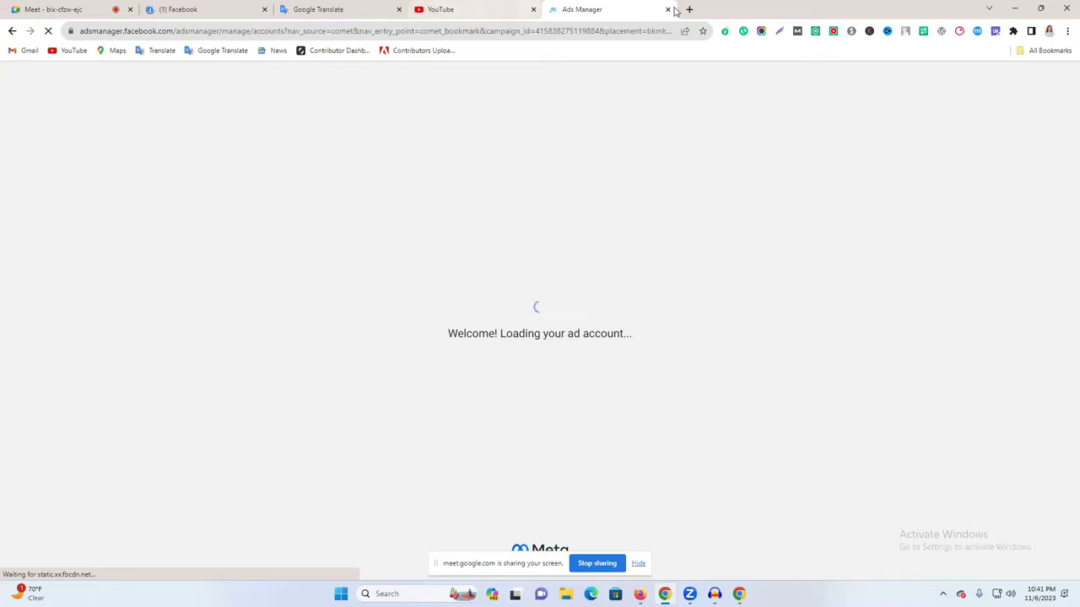
left_click(690, 10)
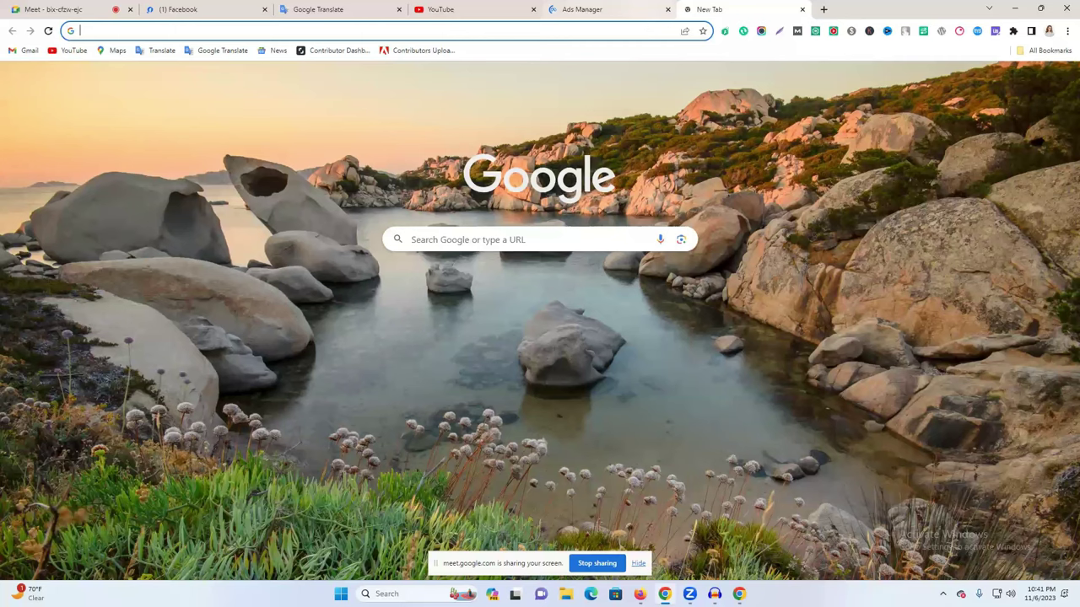
key("alt+Tab")
- Open Facebook afresh in a new Firefox tab and close the stalled Facebook tab
left_click(289, 9)
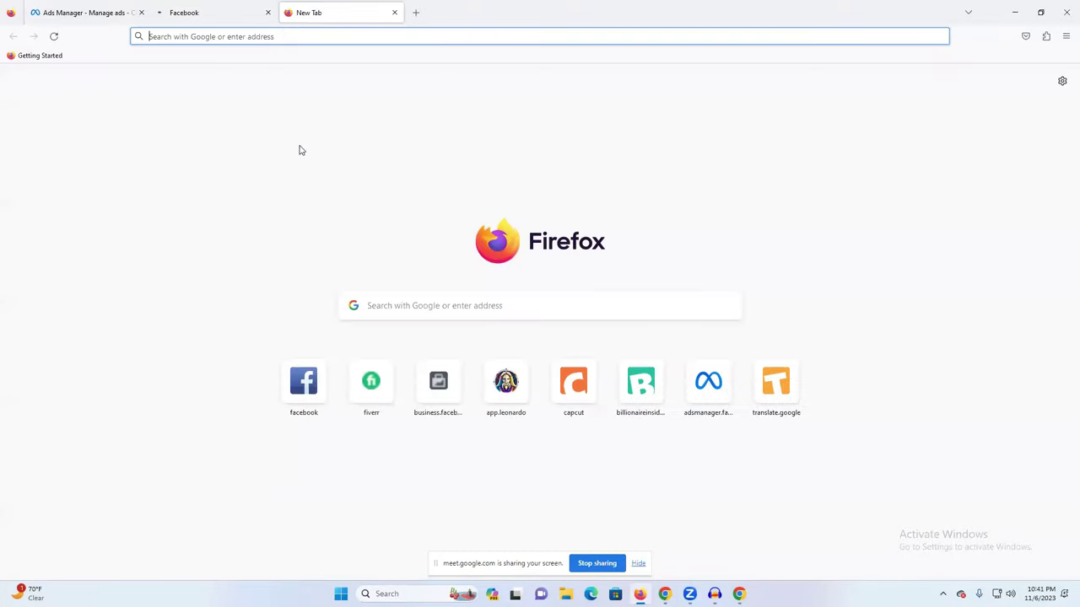
left_click(297, 362)
left_click(236, 15)
left_click(268, 12)
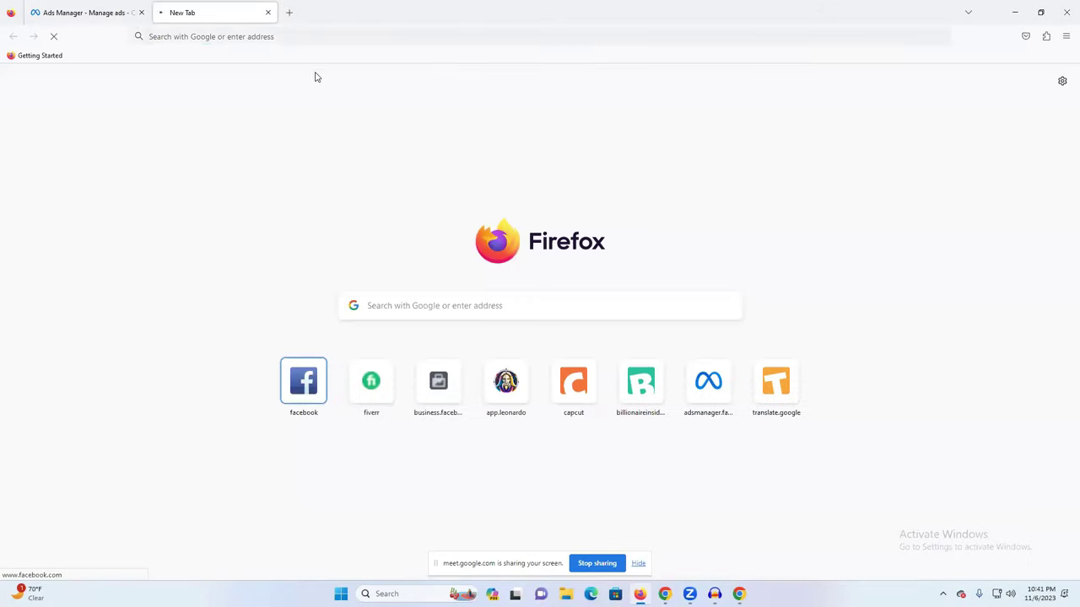
left_click(77, 7)
left_click(163, 7)
left_click(77, 8)
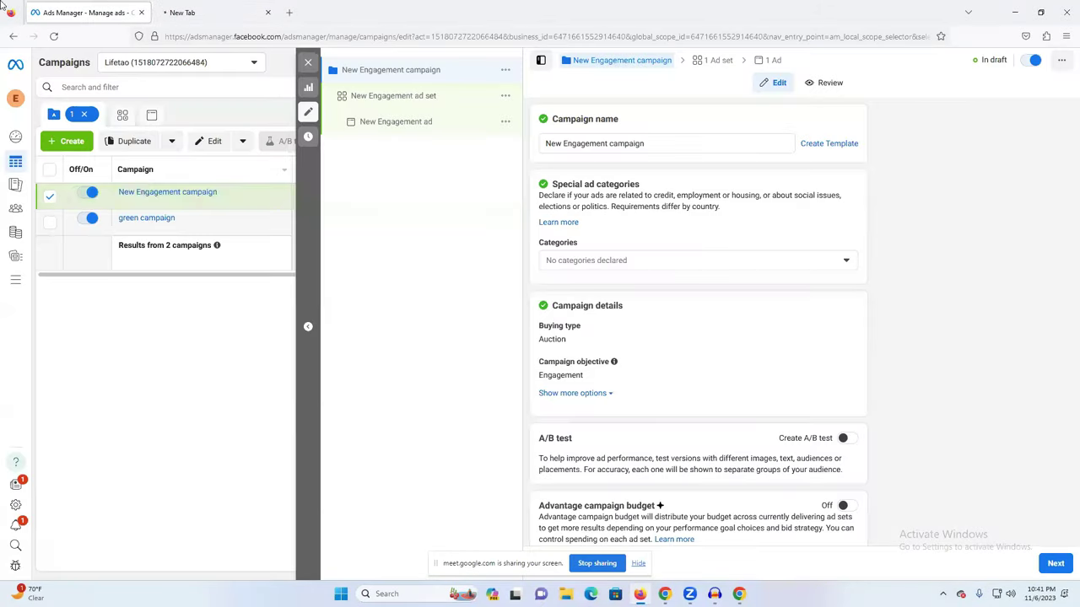
- Switch the Facebook profile to the Life Tap page and open its Groups section
left_click(187, 13)
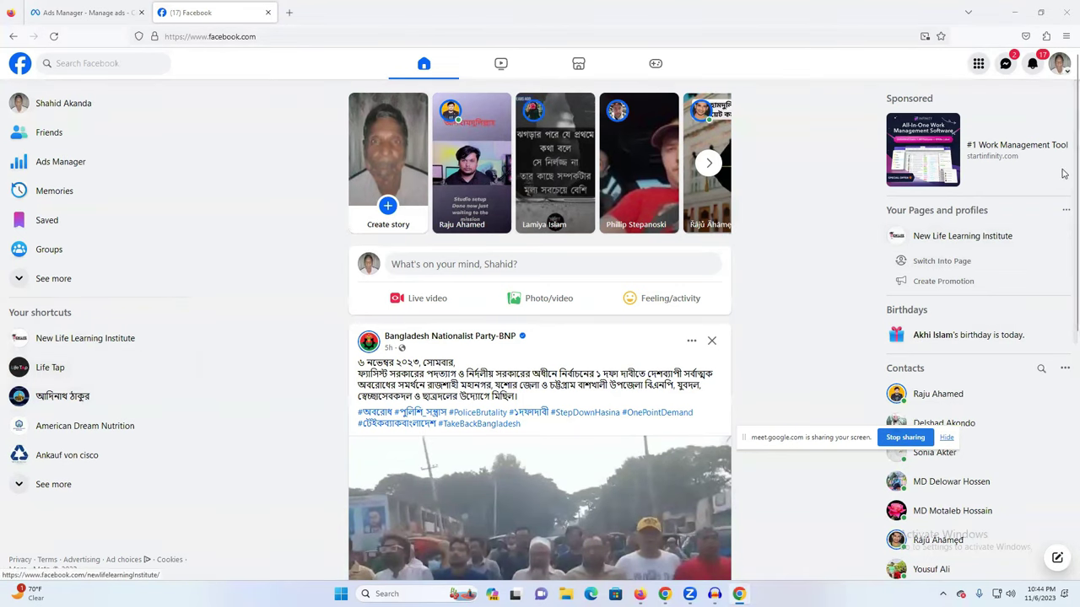
left_click(1059, 63)
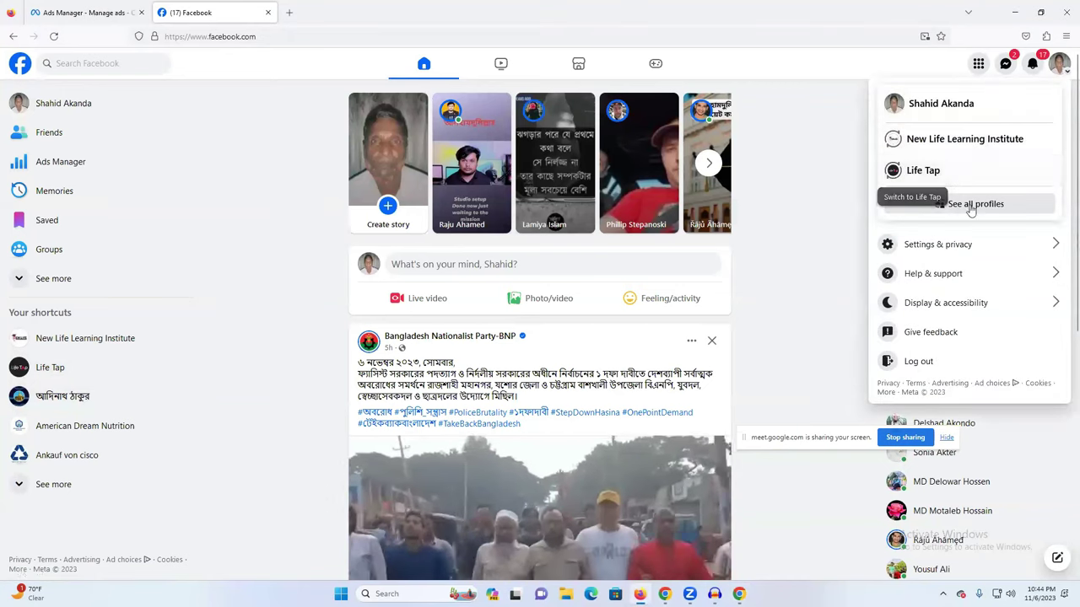
left_click(950, 206)
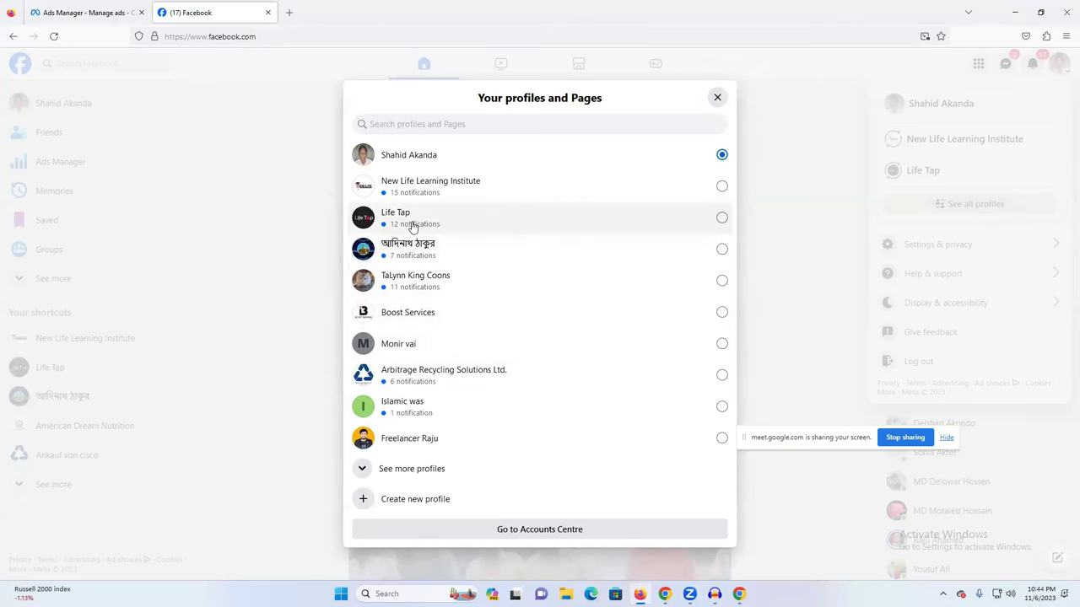
left_click(456, 221)
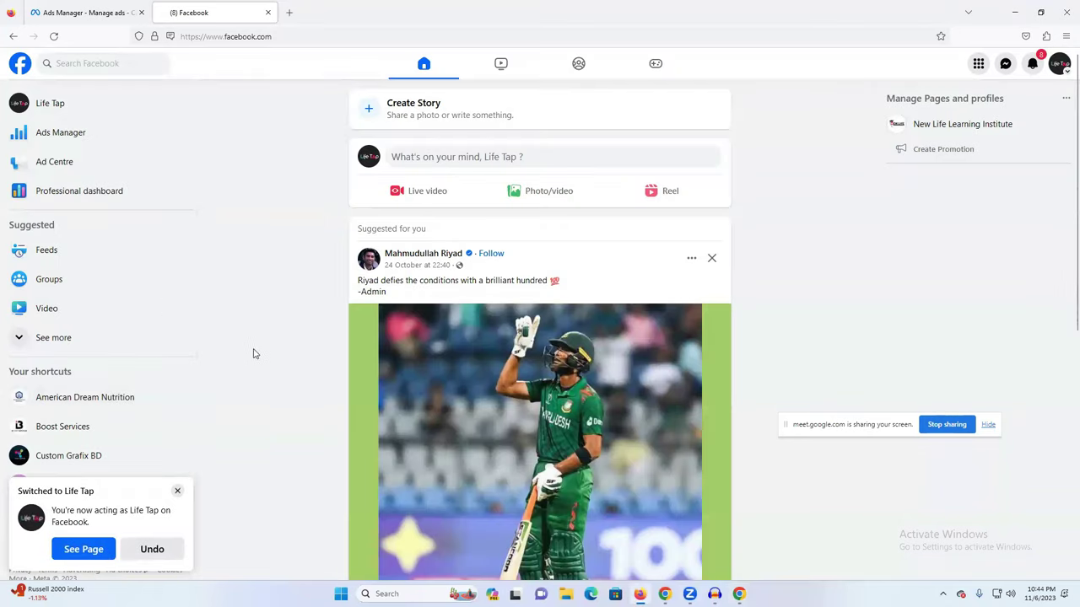
left_click(68, 284)
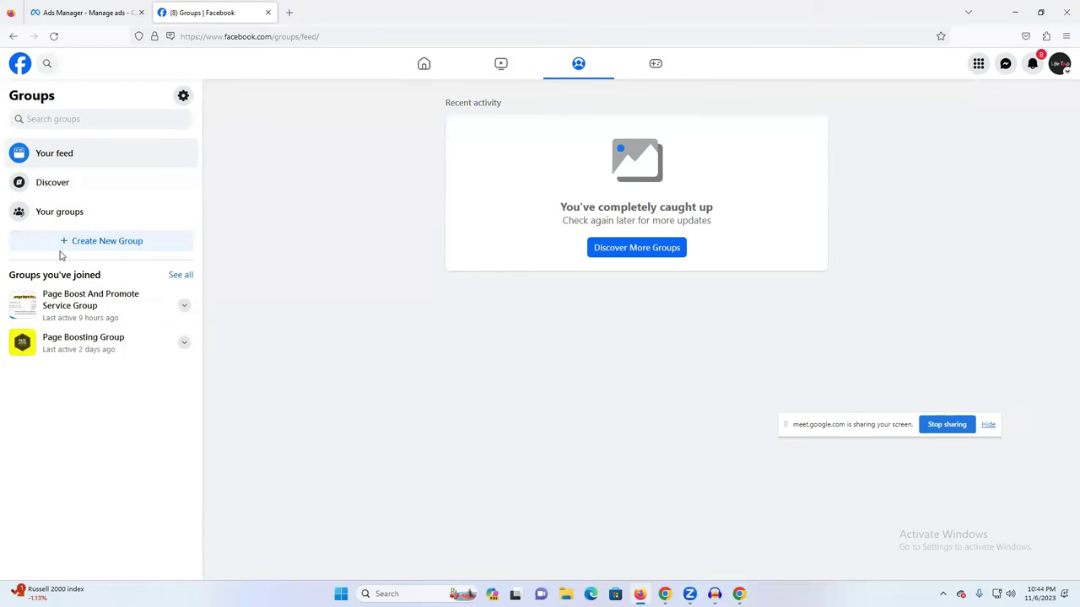
- Return to Ads Manager, close the open draft's editor and create another new campaign with the Engagement objective
left_click(92, 13)
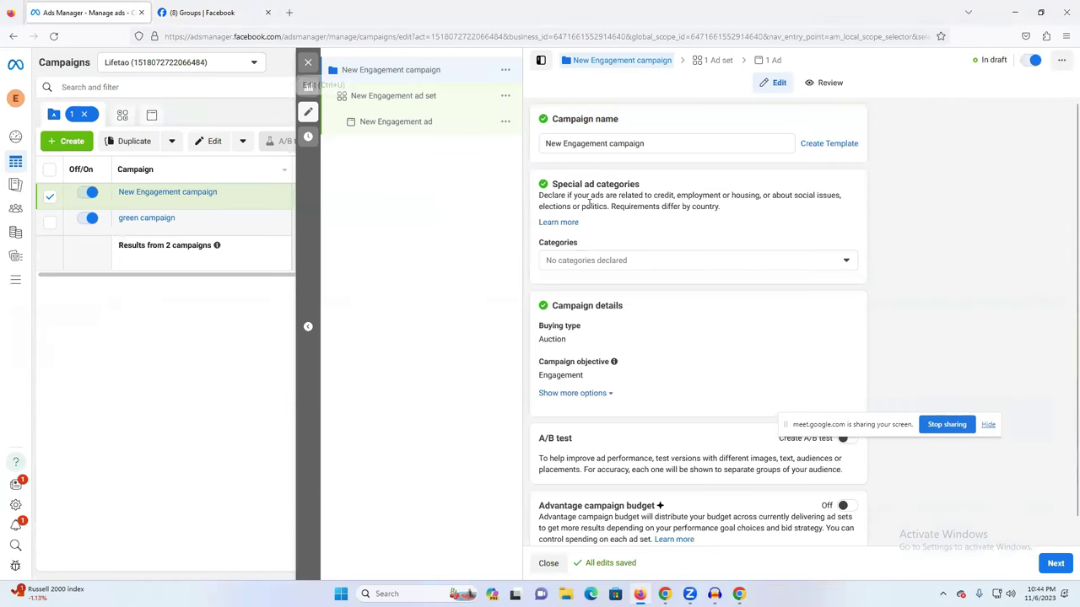
left_click(308, 62)
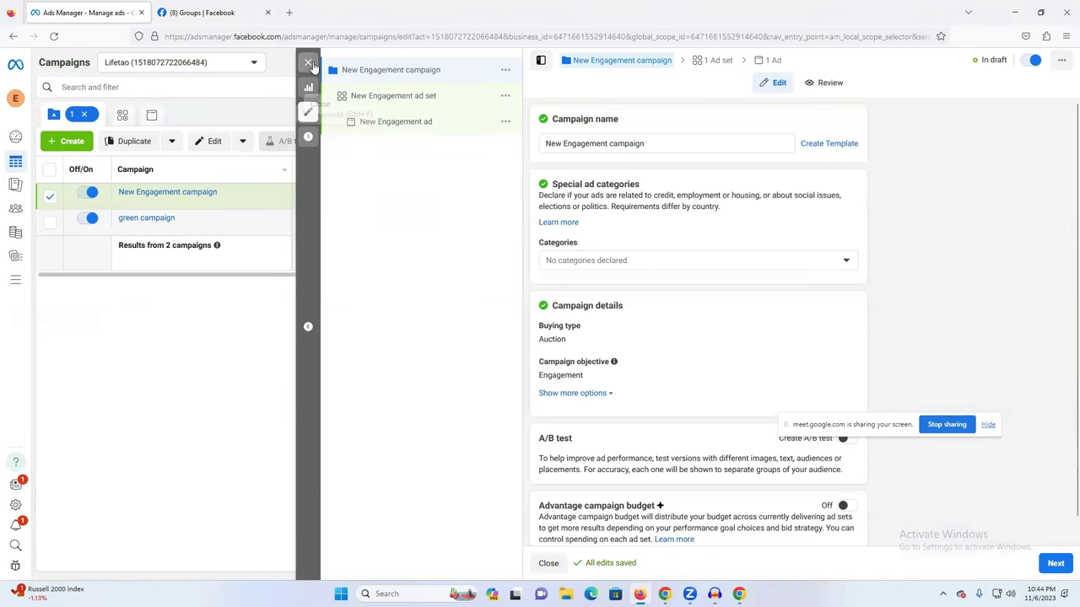
left_click(59, 143)
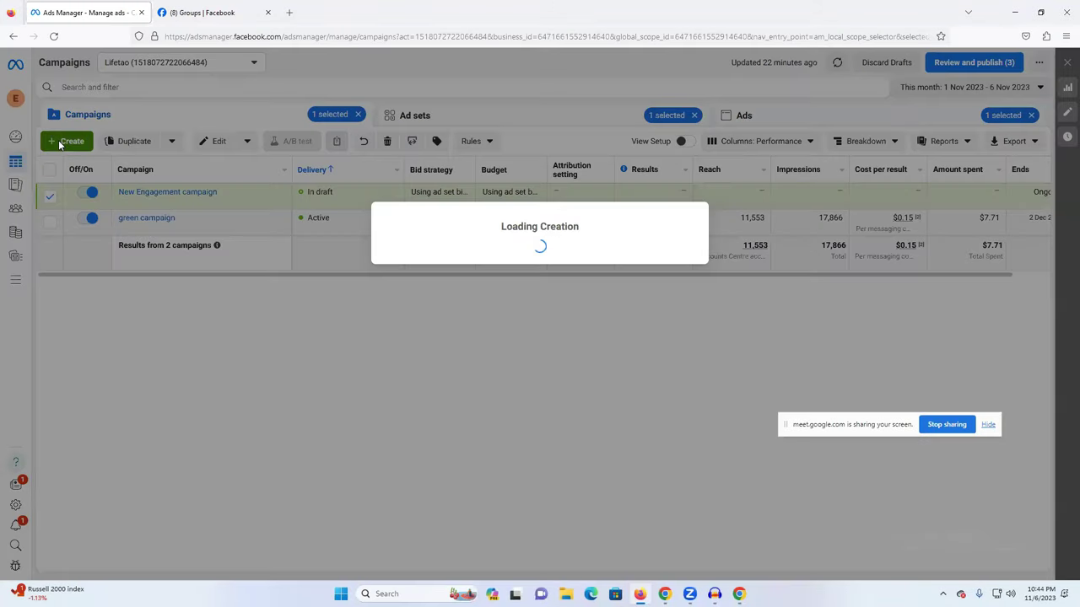
mouse_move(481, 248)
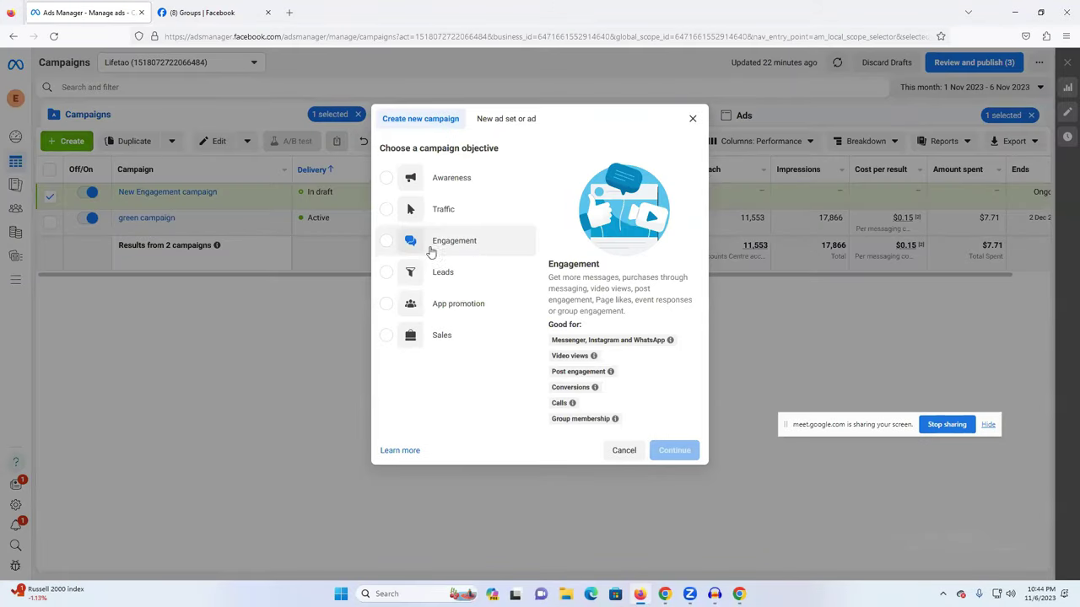
left_click(444, 248)
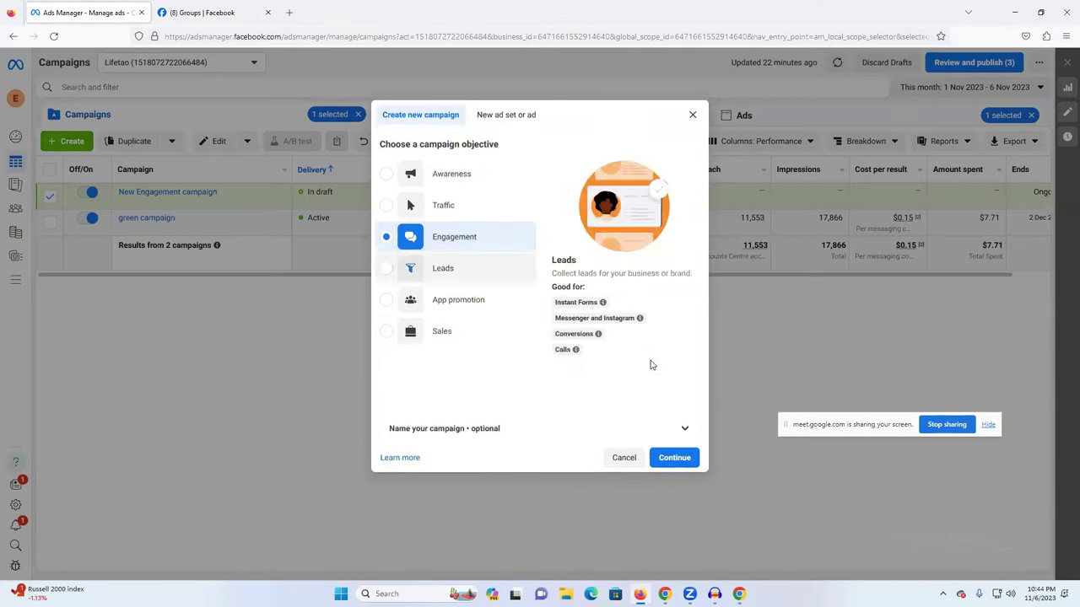
left_click(671, 464)
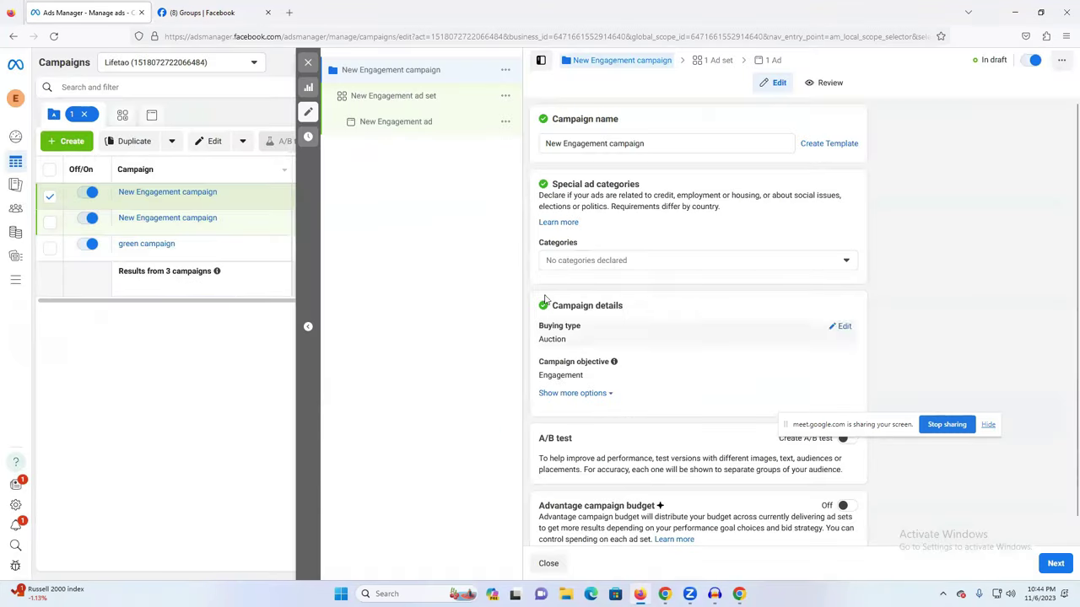
- Rename the campaign to "life tap group join campaign" and proceed to its ad set
double_click(609, 144)
left_click_drag(609, 143, 535, 143)
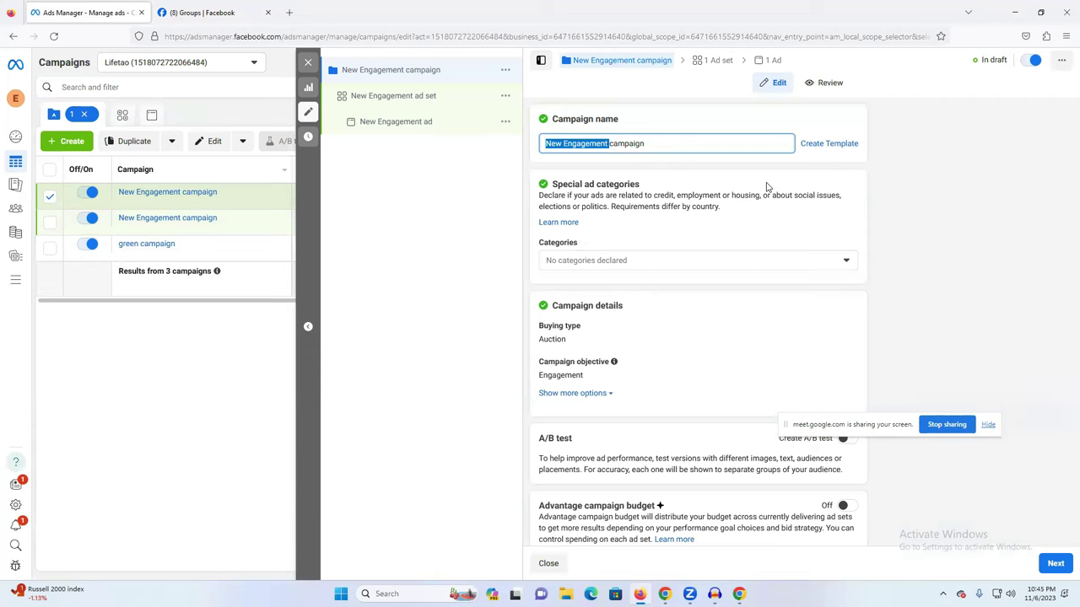
key("BackSpace")
type("life tap")
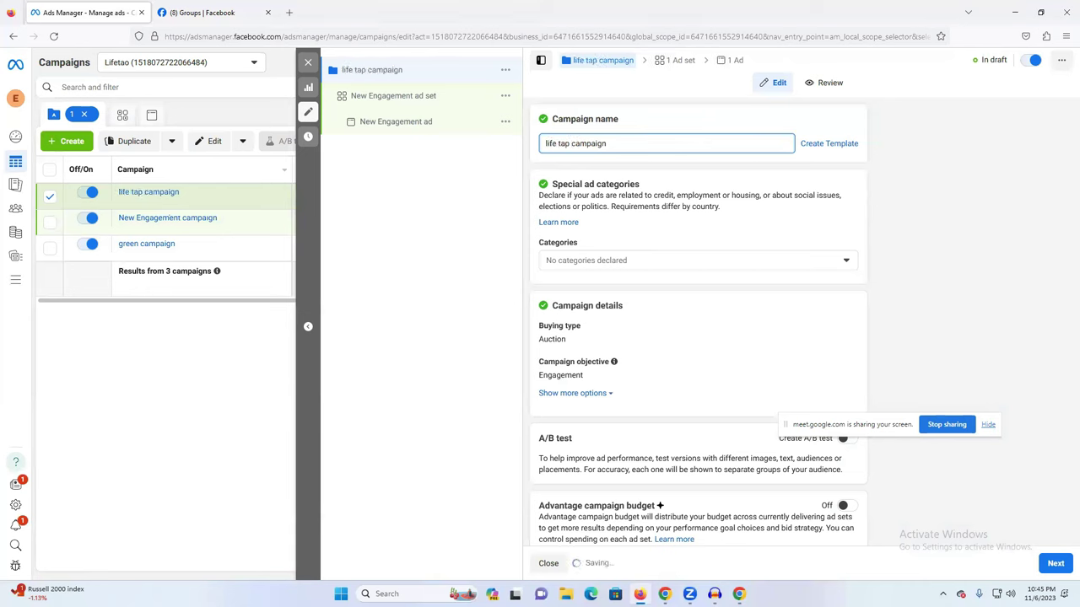
type(" group join")
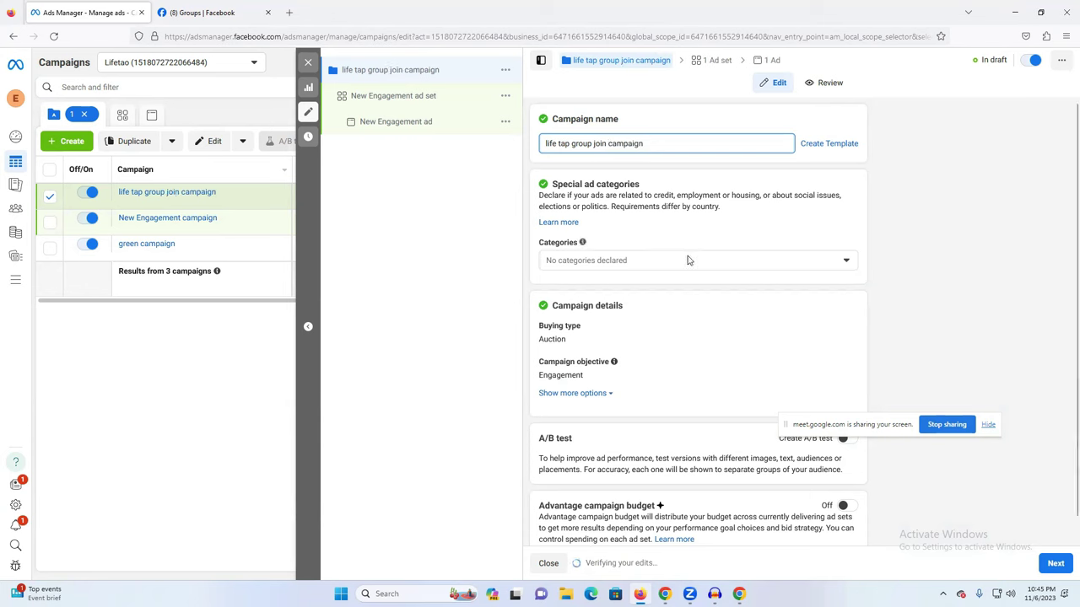
scroll(725, 295, "down", 1)
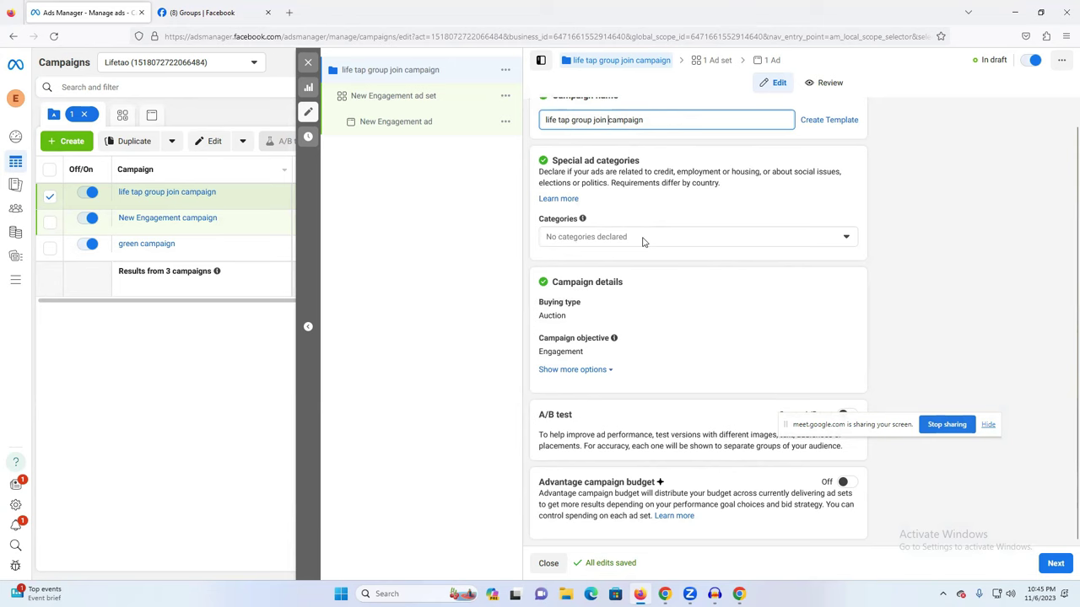
left_click(1058, 563)
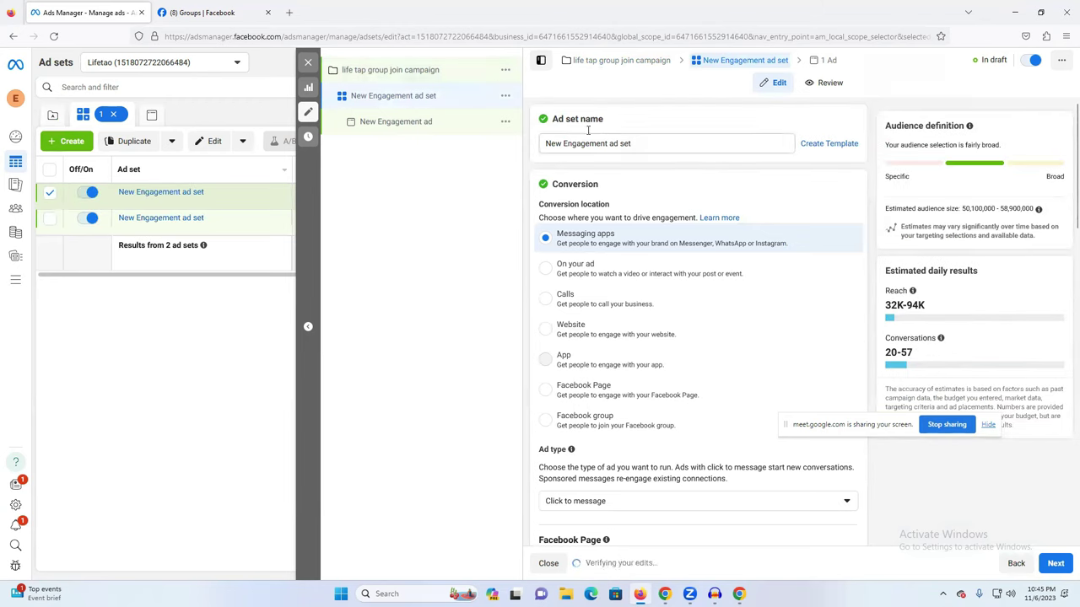
- Rename the ad set to "group join ad set" and set its conversion location to Facebook group
left_click_drag(609, 143, 540, 144)
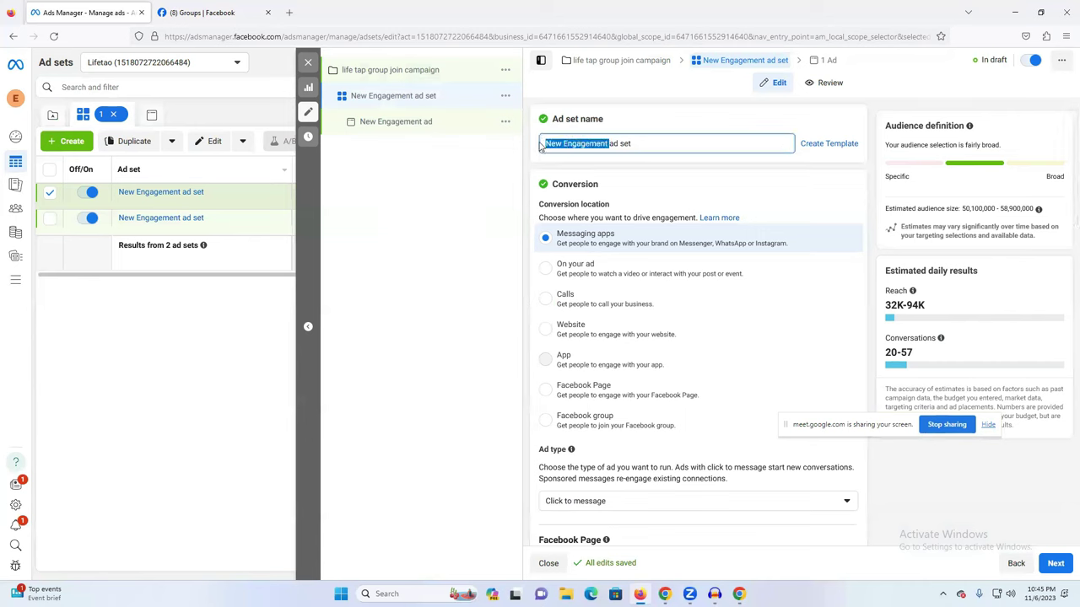
type("gro")
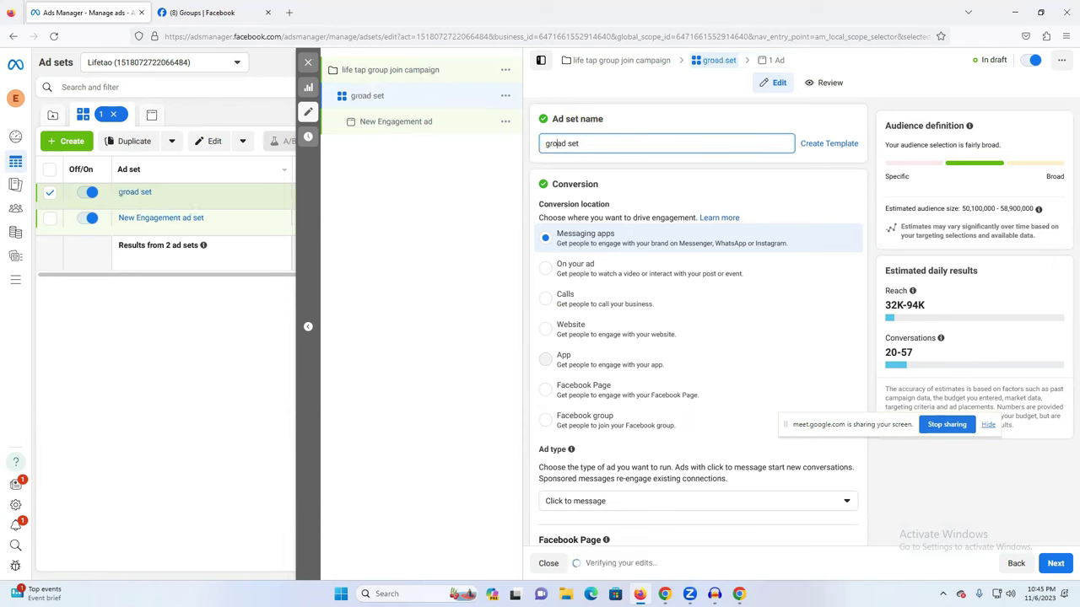
type("up join")
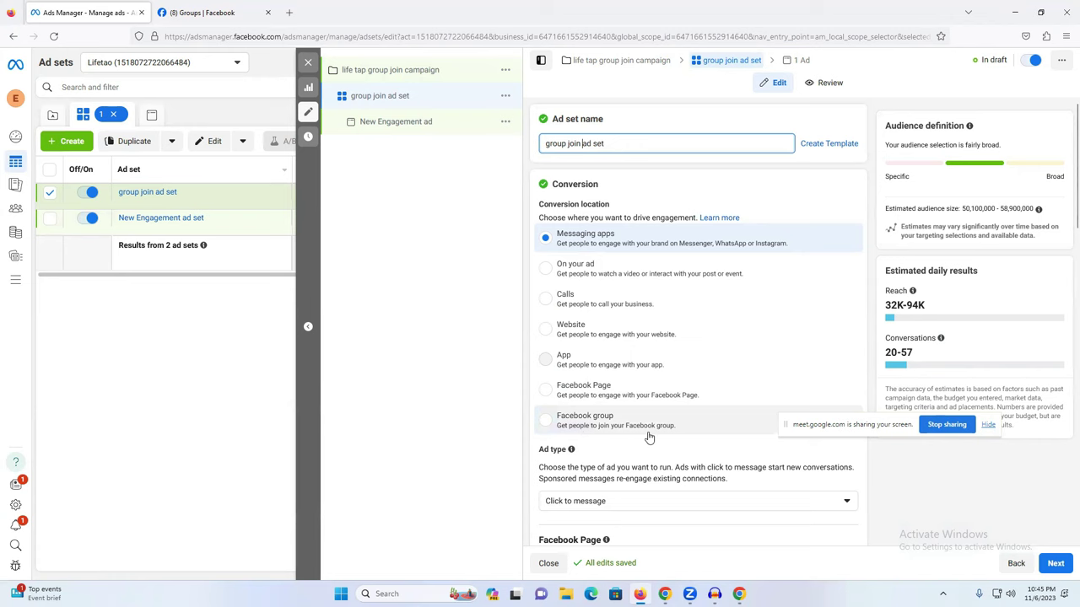
left_click(600, 428)
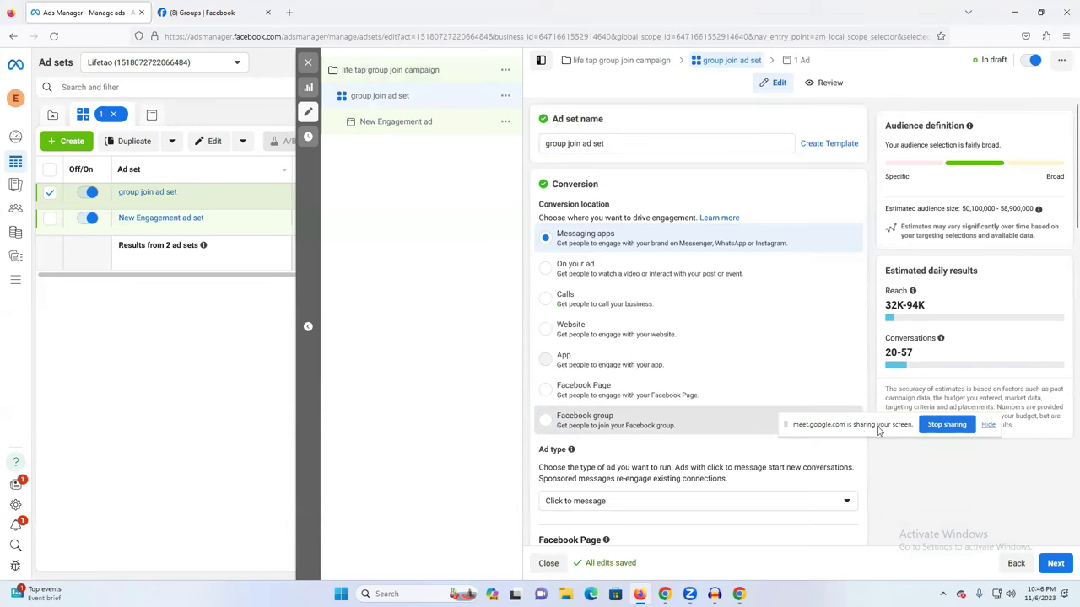
- Set the ad set's daily budget to $5.00 and review the estimated daily reach and link clicks
scroll(675, 371, "down", 2)
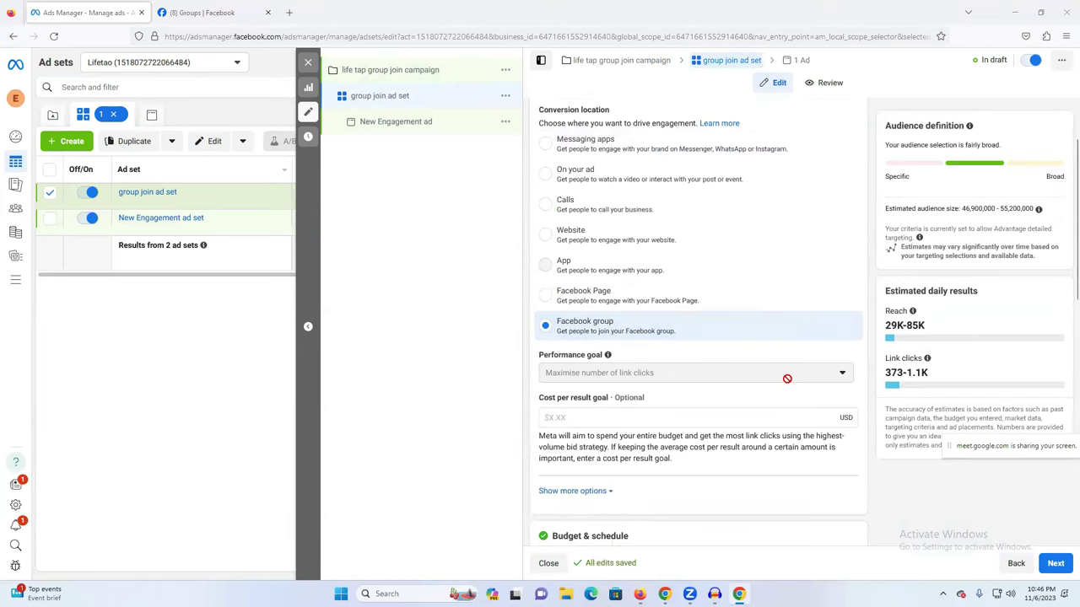
scroll(785, 380, "down", 3)
scroll(781, 384, "down", 3)
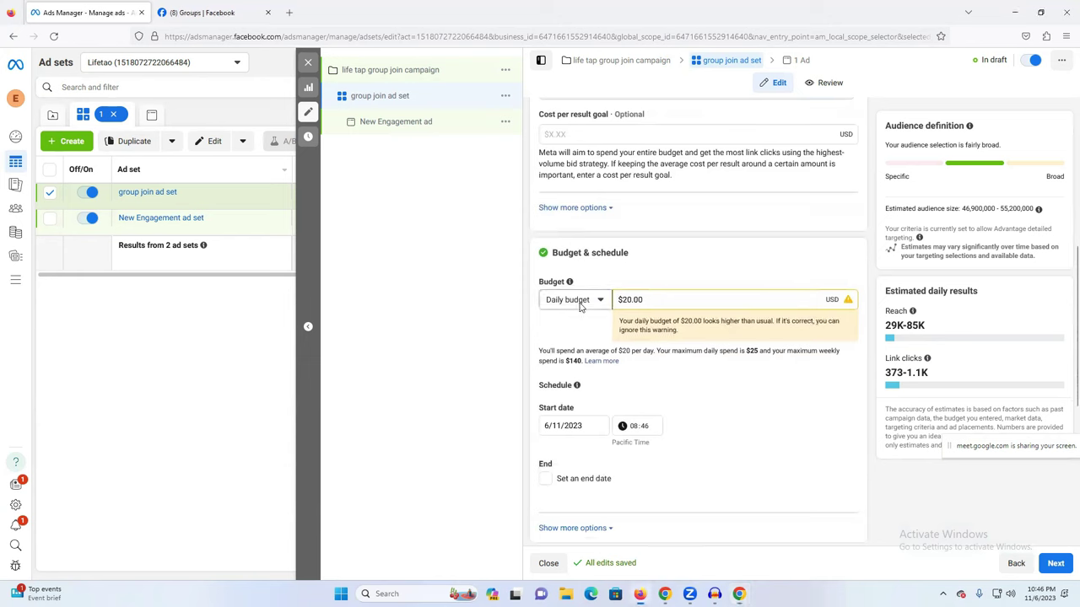
left_click(582, 305)
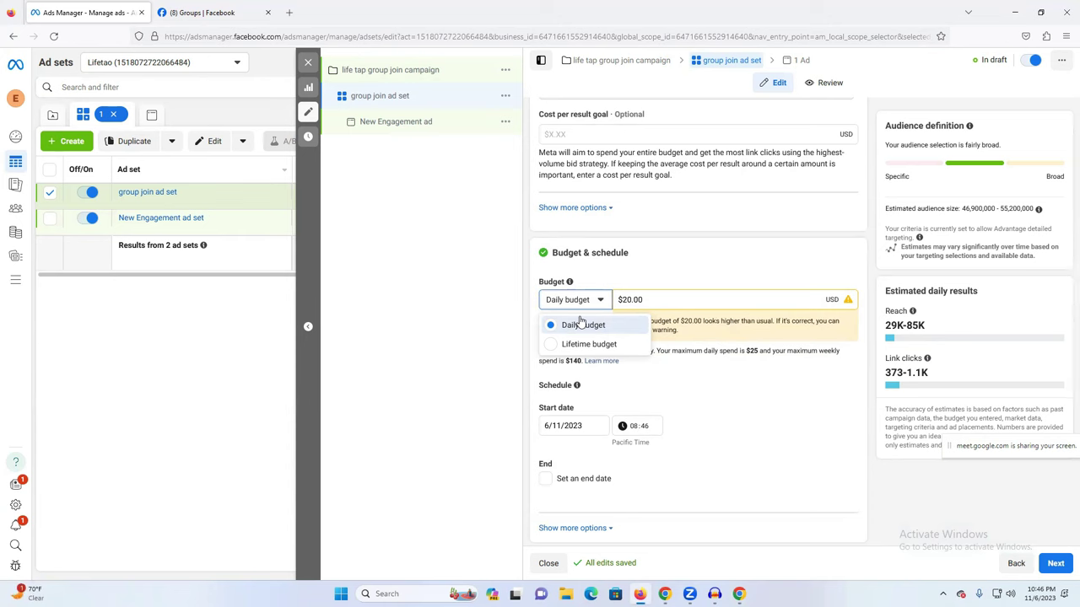
left_click(631, 301)
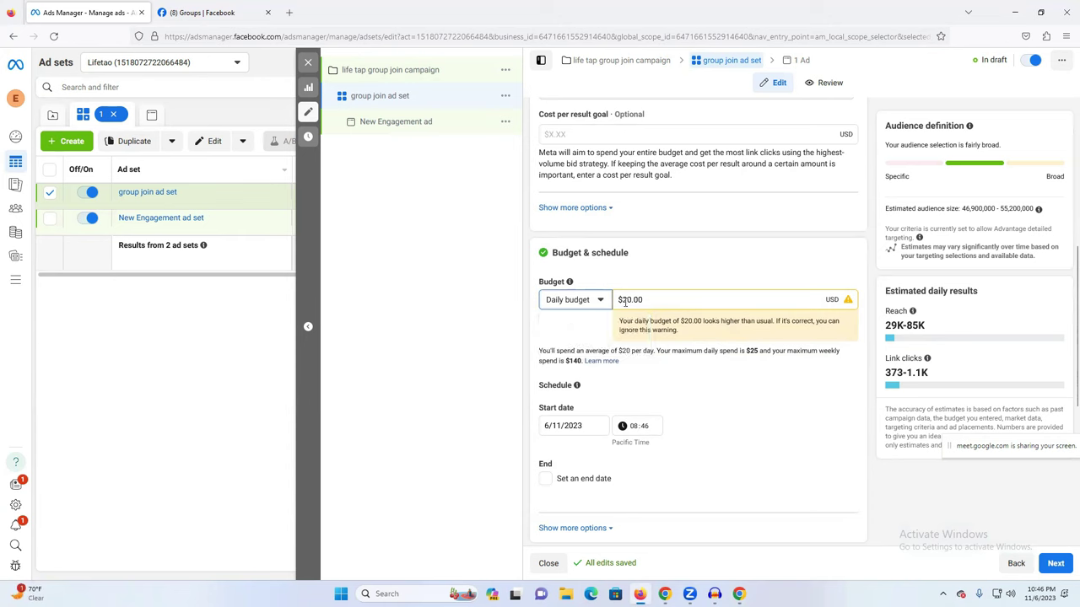
left_click(625, 299)
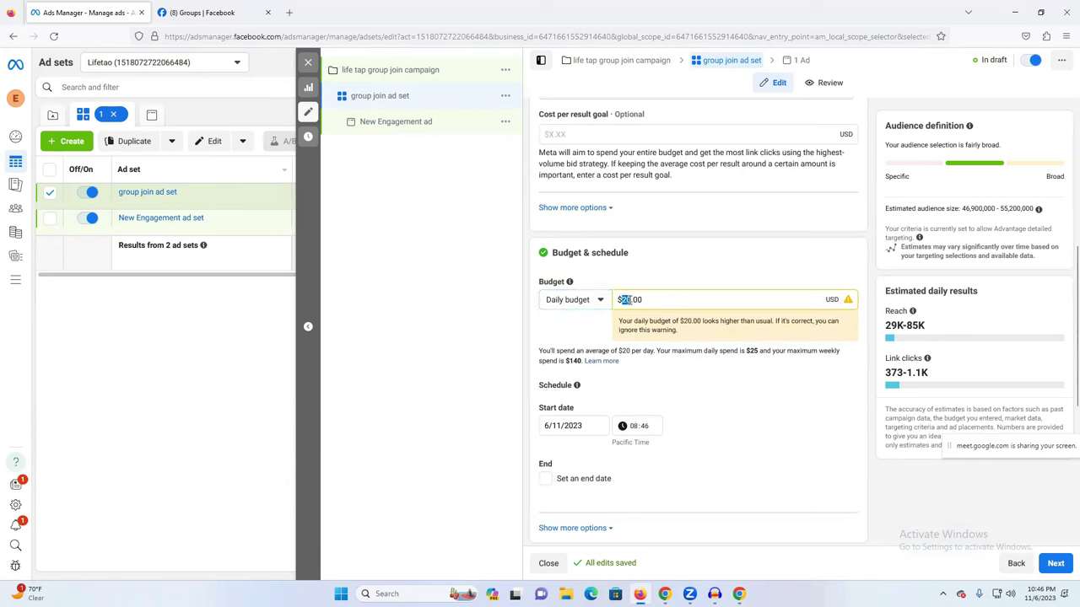
type("5")
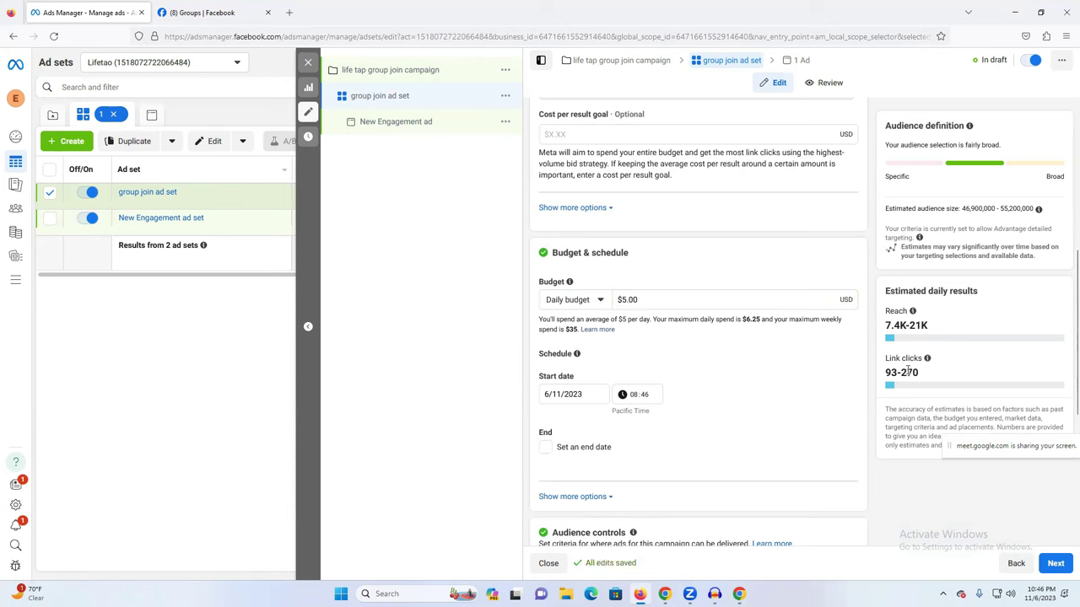
left_click_drag(886, 373, 930, 373)
mouse_move(884, 326)
left_mouse_down()
mouse_move(906, 325)
mouse_move(883, 327)
left_mouse_up()
left_click(926, 327)
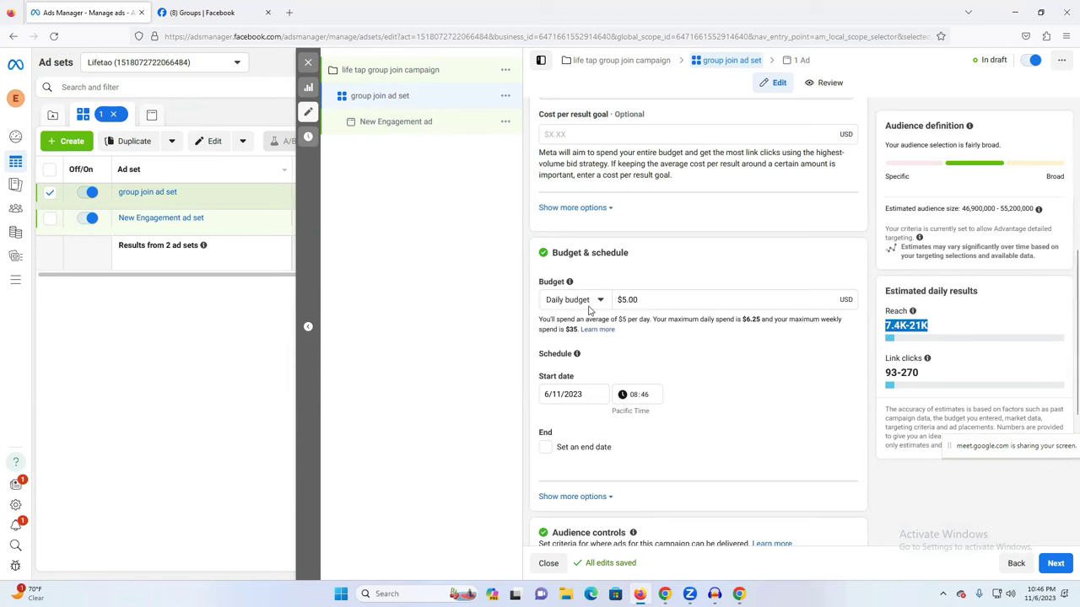
- Set the ad set's schedule start date to 7/11/2023
left_click(548, 396)
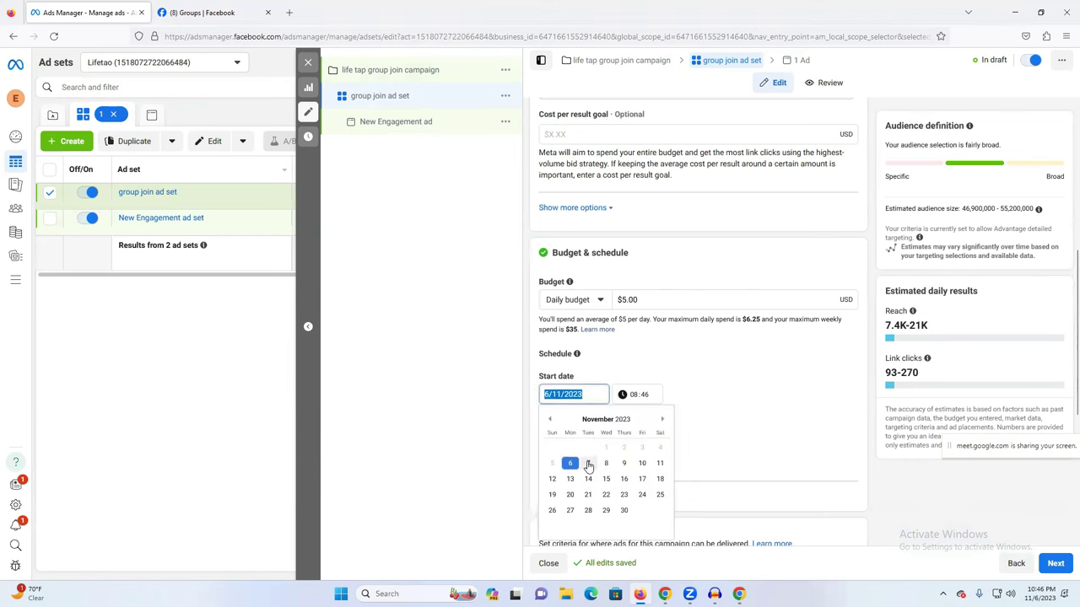
double_click(588, 465)
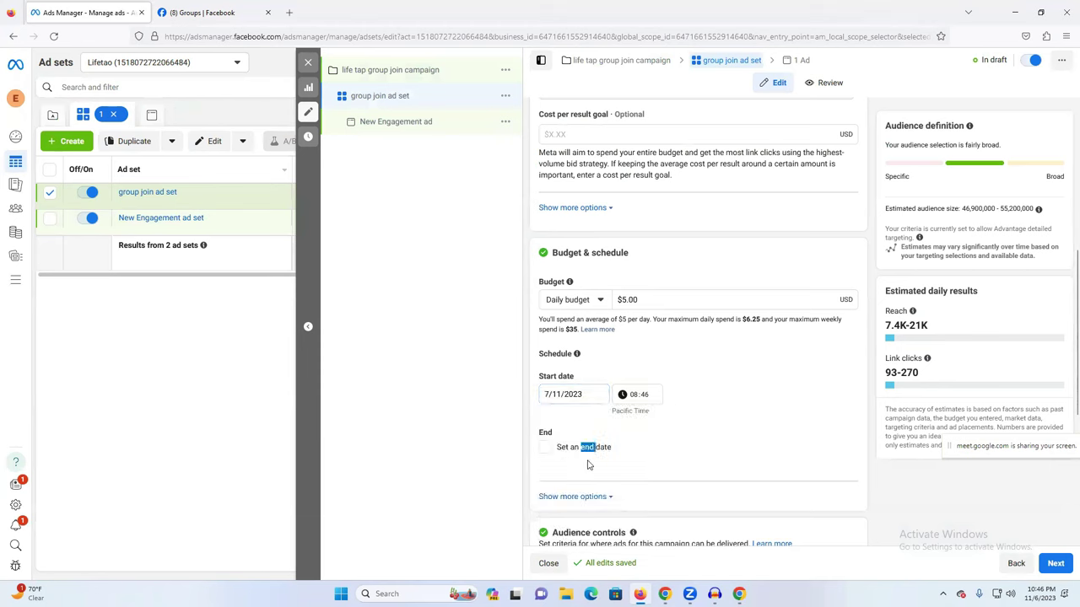
left_click(637, 401)
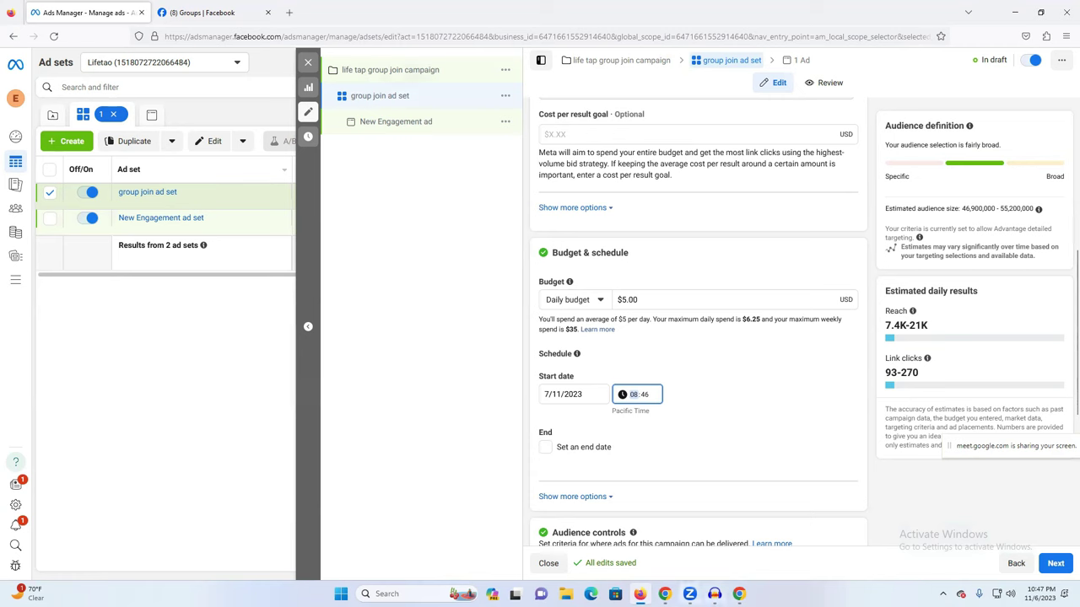
- Switch to the Google Meet call in Chrome to check it, and return to Ads Manager in Firefox
left_click(624, 299)
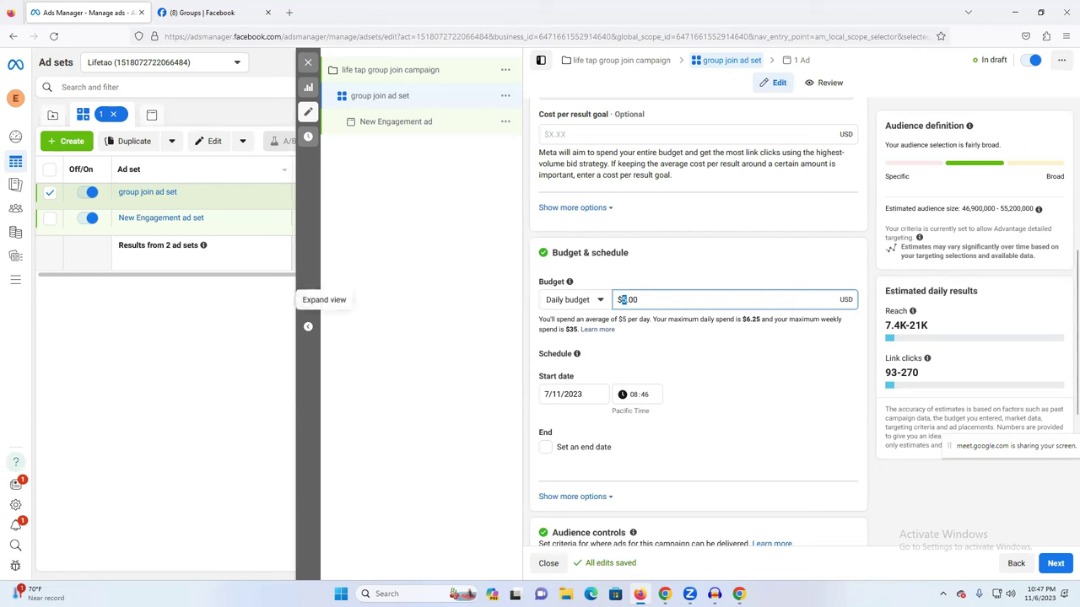
left_click(665, 594)
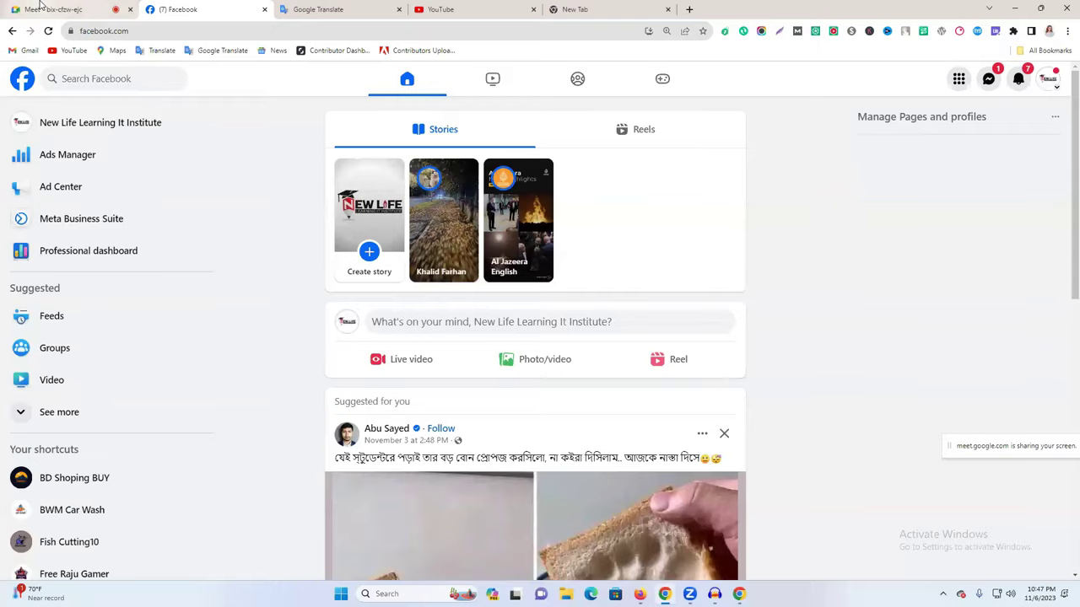
left_click(46, 9)
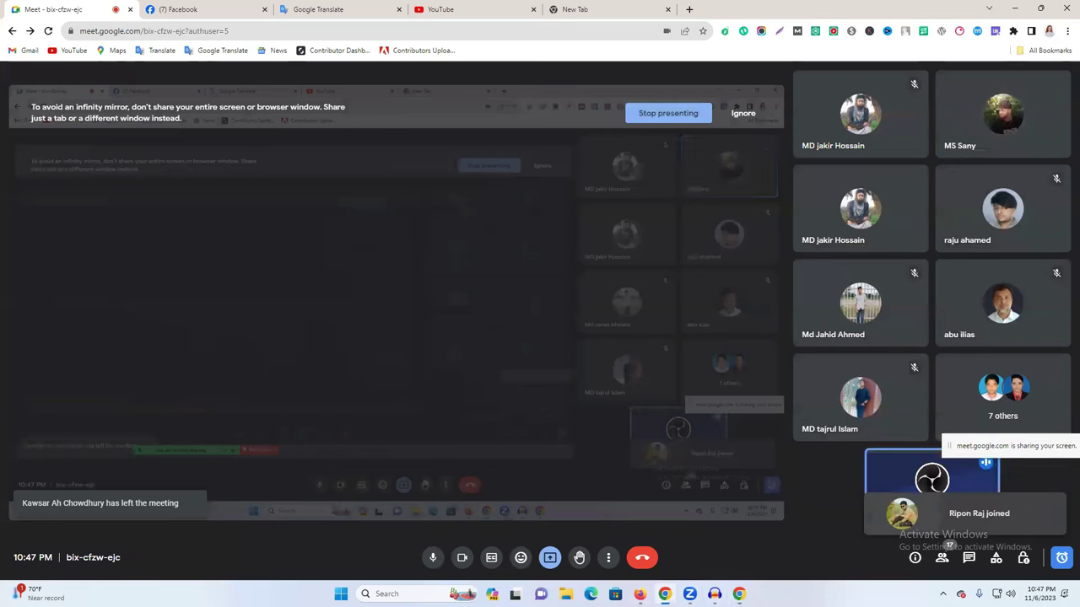
left_click(640, 594)
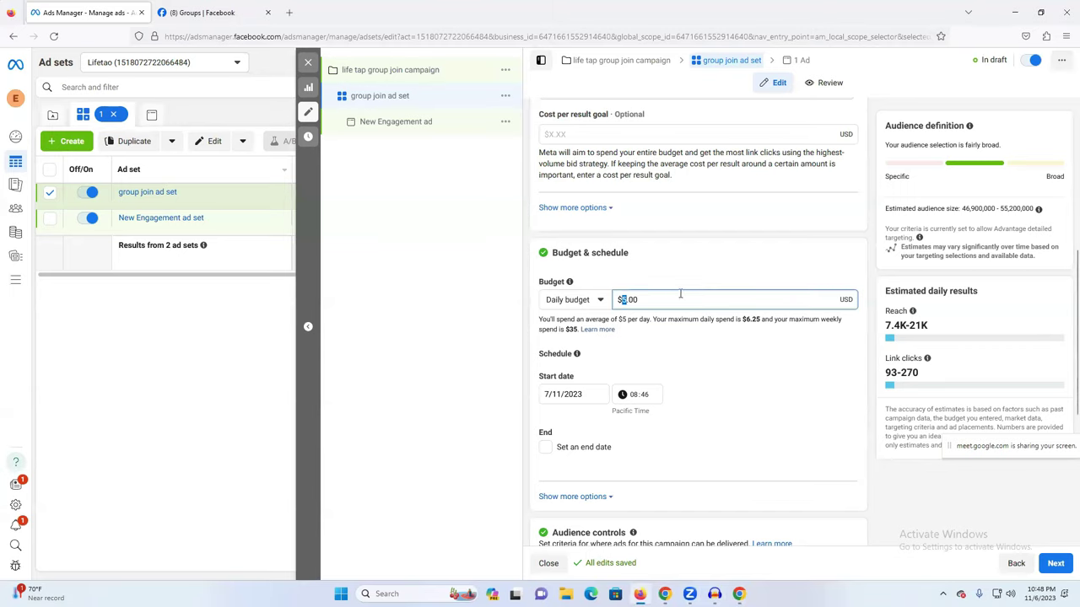
- Try a daily budget of $1 for the ad set and set it back to $5.00
key("BackSpace")
type("1")
left_click(623, 300)
key("Delete")
type("5")
left_click_drag(947, 342, 877, 329)
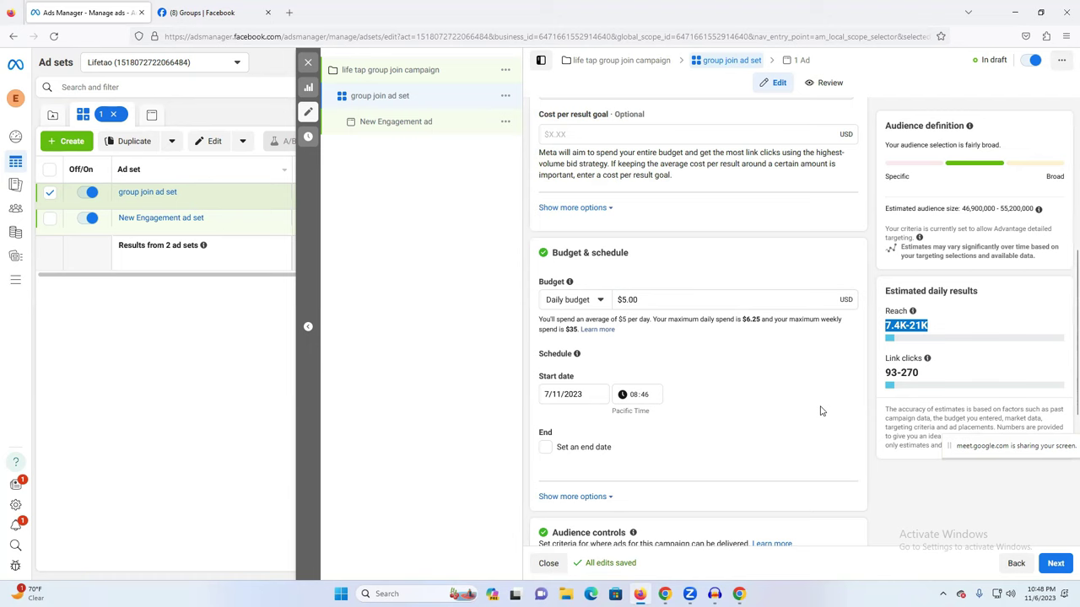
- Try an end date of 12/11/2023 with the hour set to 06, and remove the end date from the schedule
left_click(570, 393)
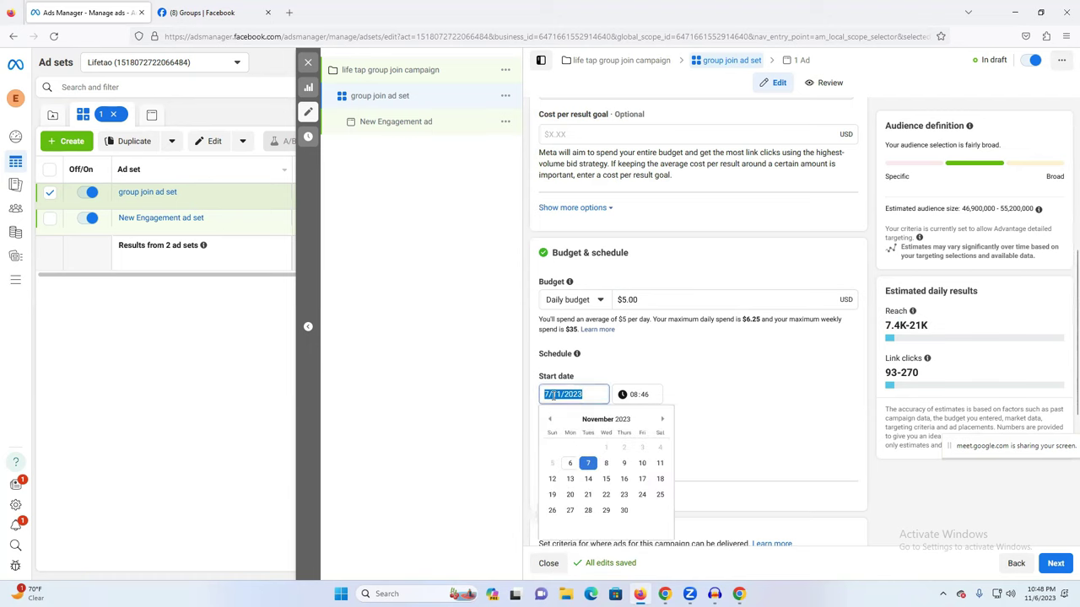
left_click(708, 399)
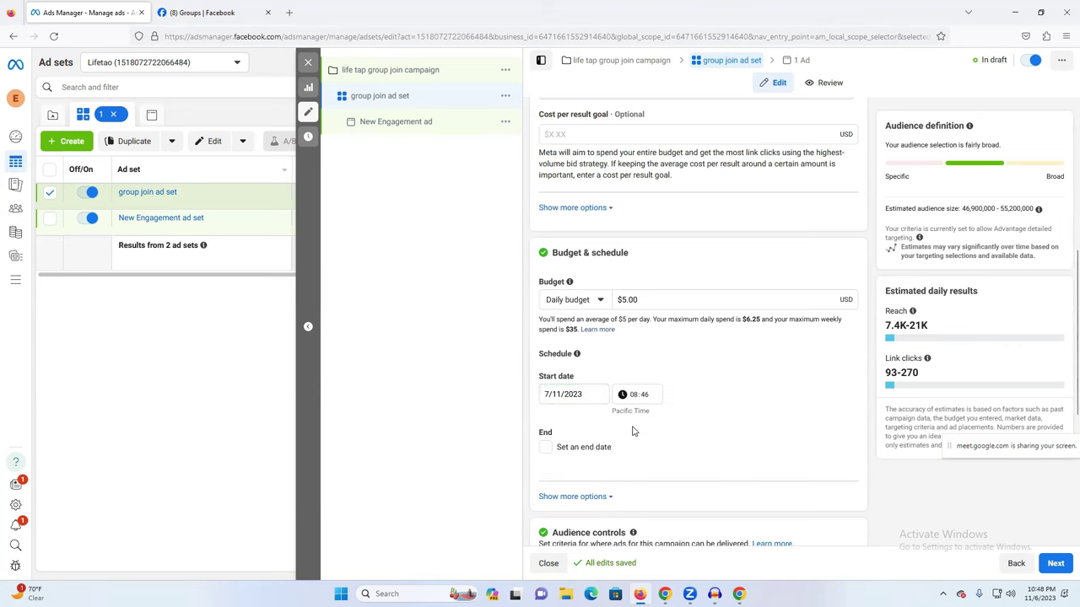
left_click(547, 449)
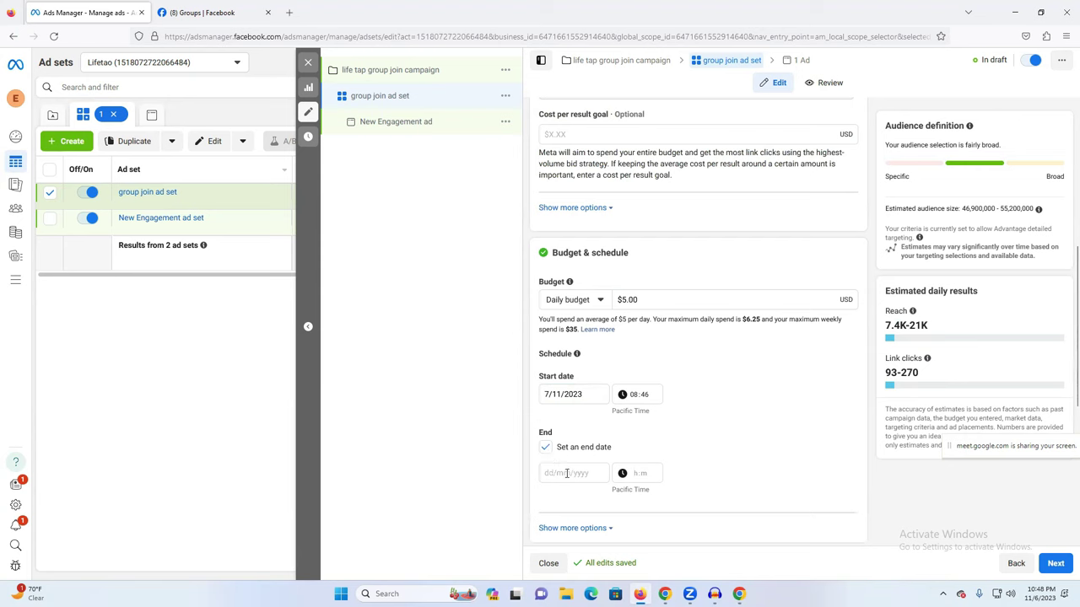
left_click(567, 473)
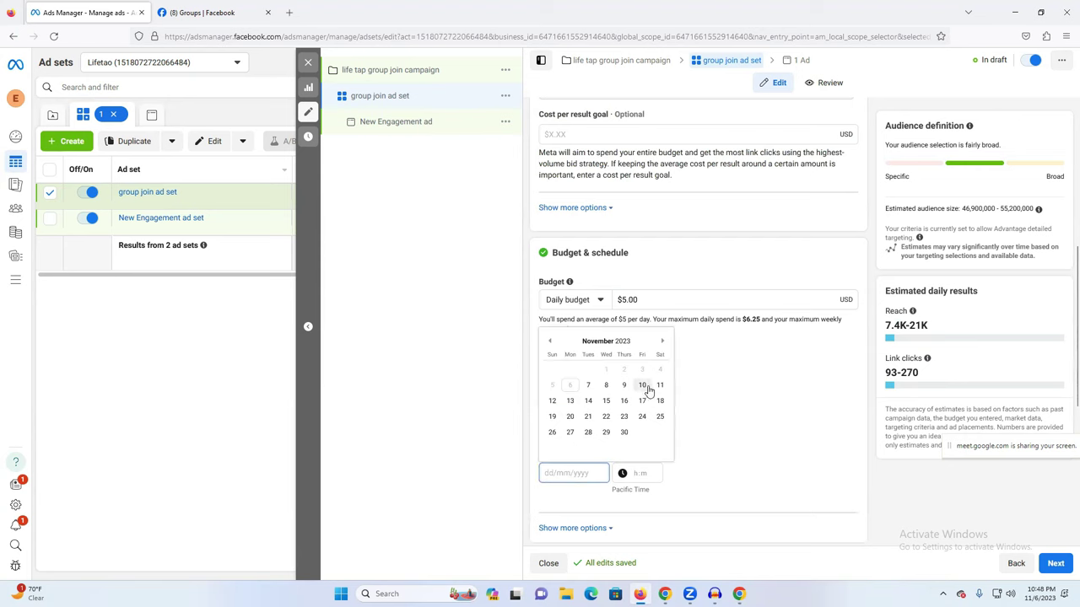
left_click(551, 401)
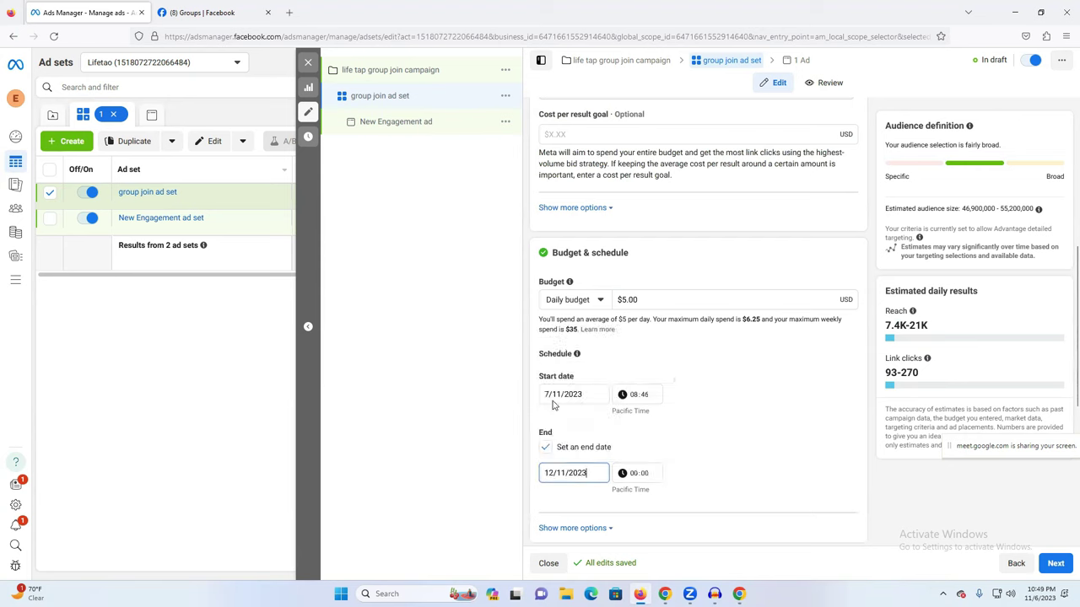
left_click(637, 477)
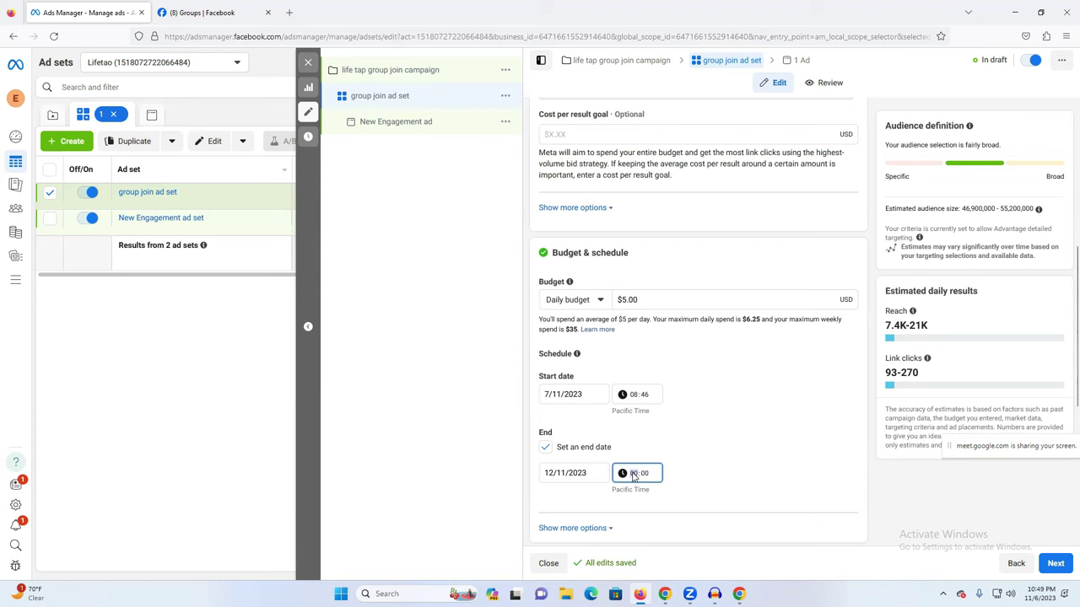
type("06")
left_click(726, 475)
left_click(546, 448)
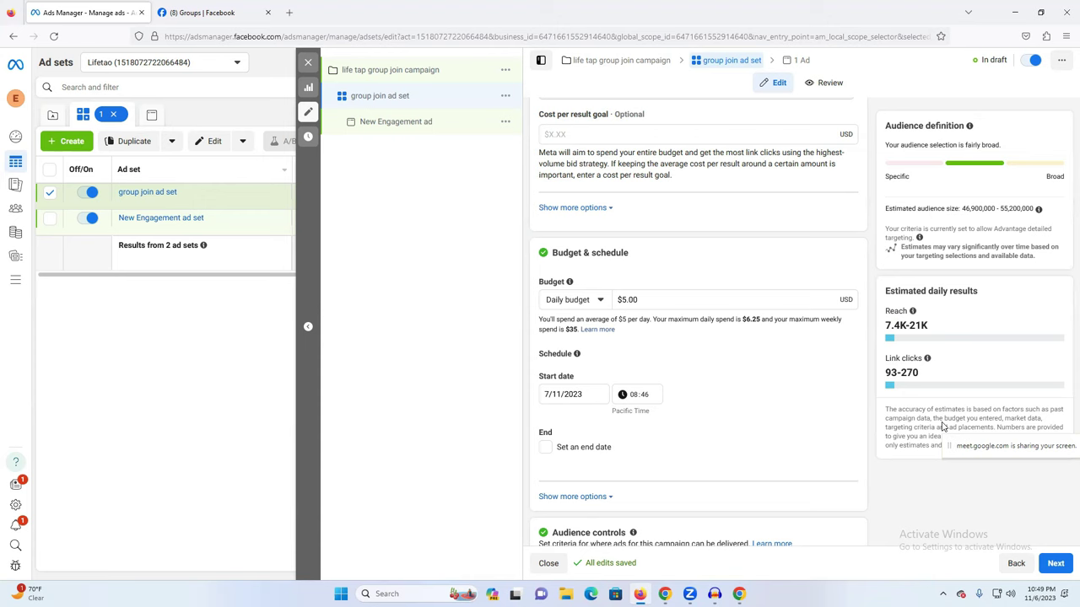
double_click(625, 301)
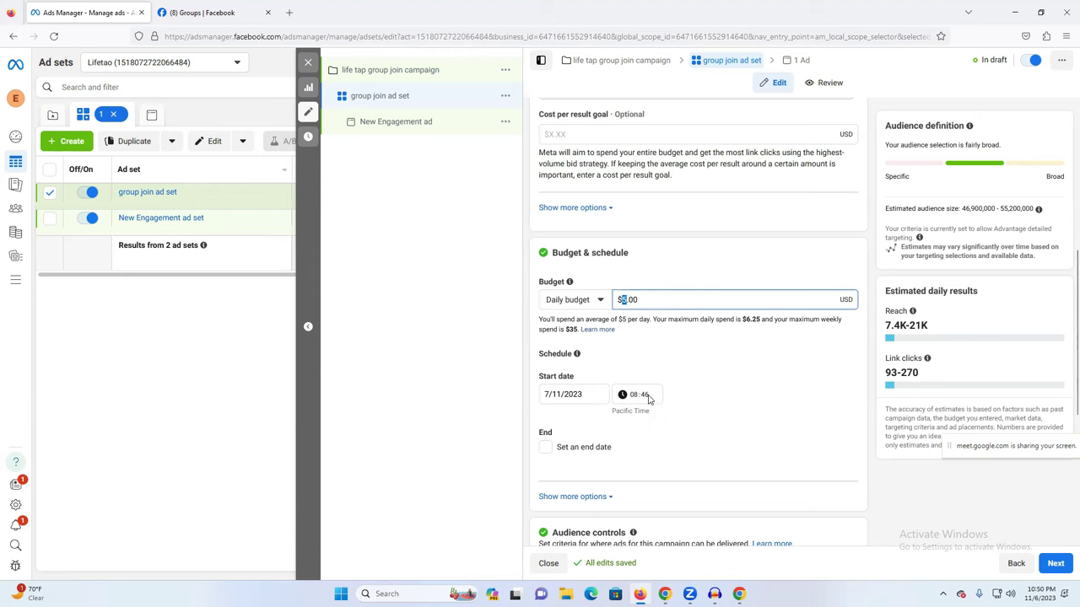
left_click(627, 300)
left_click(627, 299)
- Try adding the country India to the ad set's audience locations, and remove it again
scroll(625, 376, "down", 3)
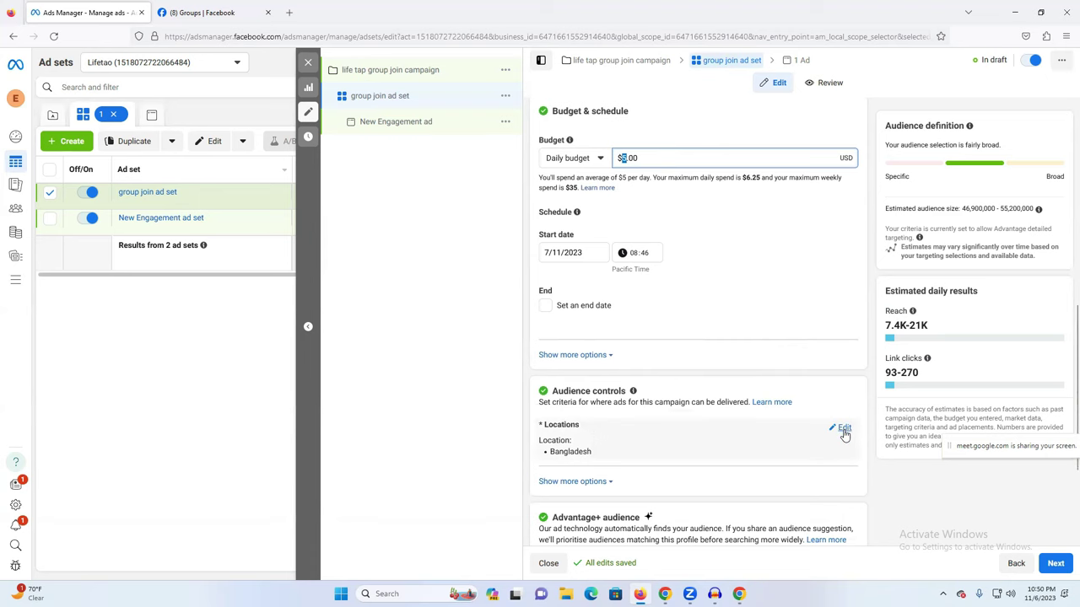
left_click(843, 431)
scroll(668, 477, "down", 2)
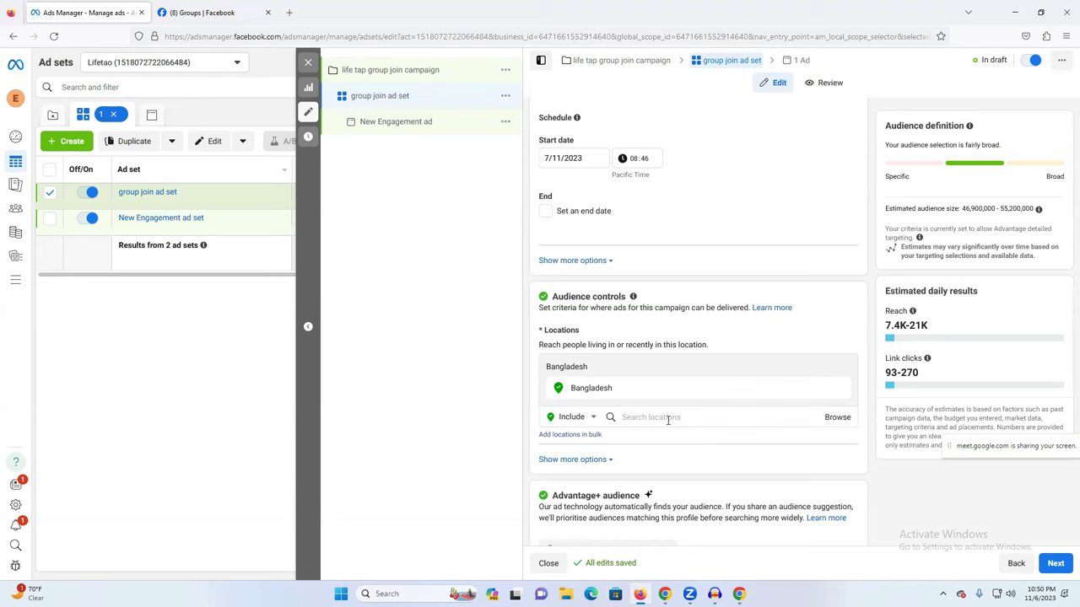
left_click(668, 417)
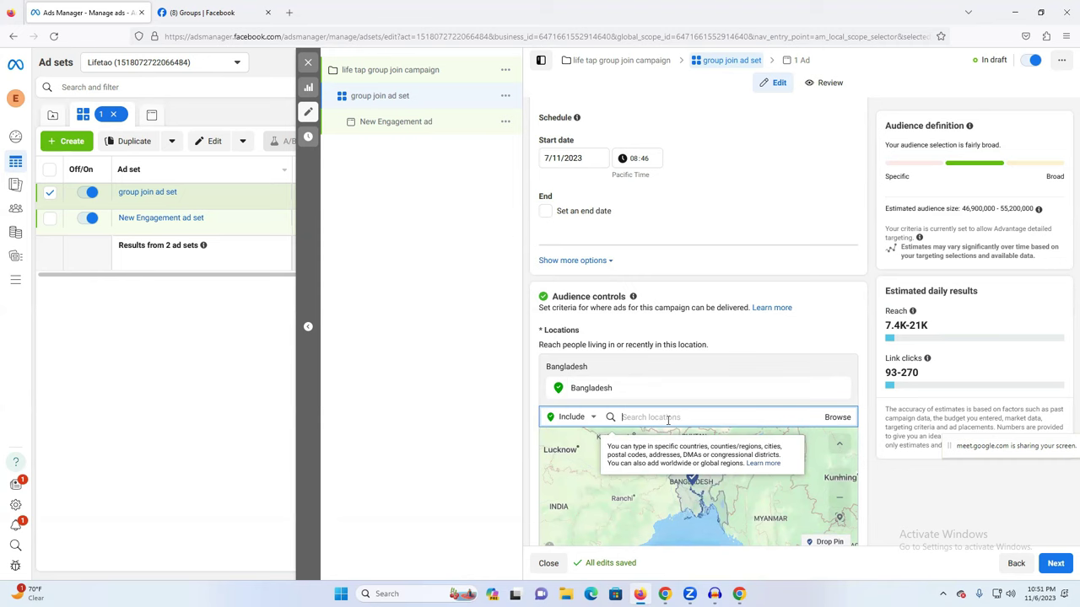
type("ind")
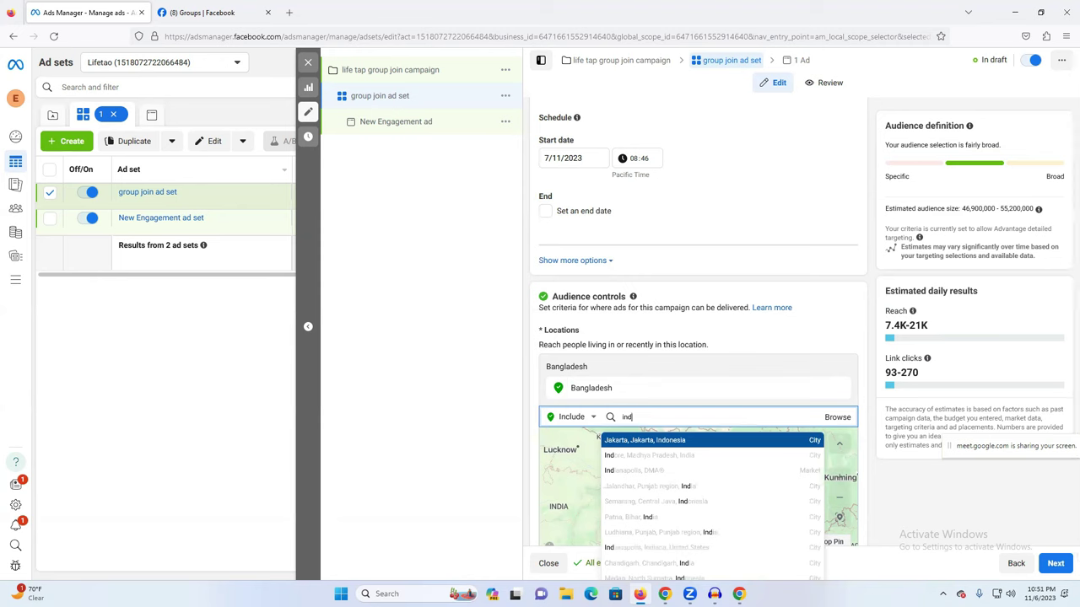
type("o")
key("BackSpace")
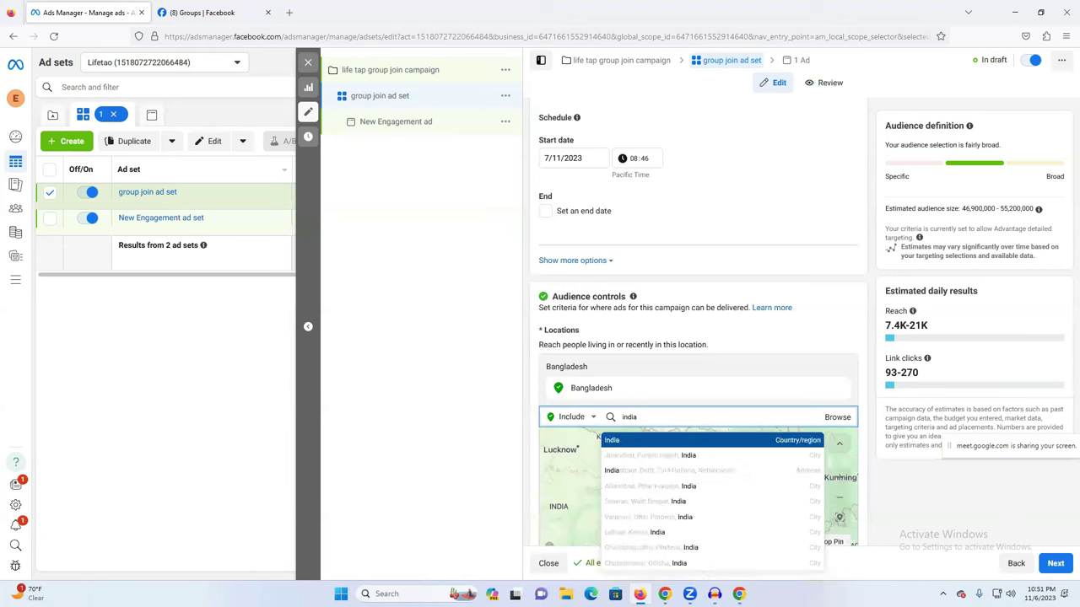
left_click(770, 442)
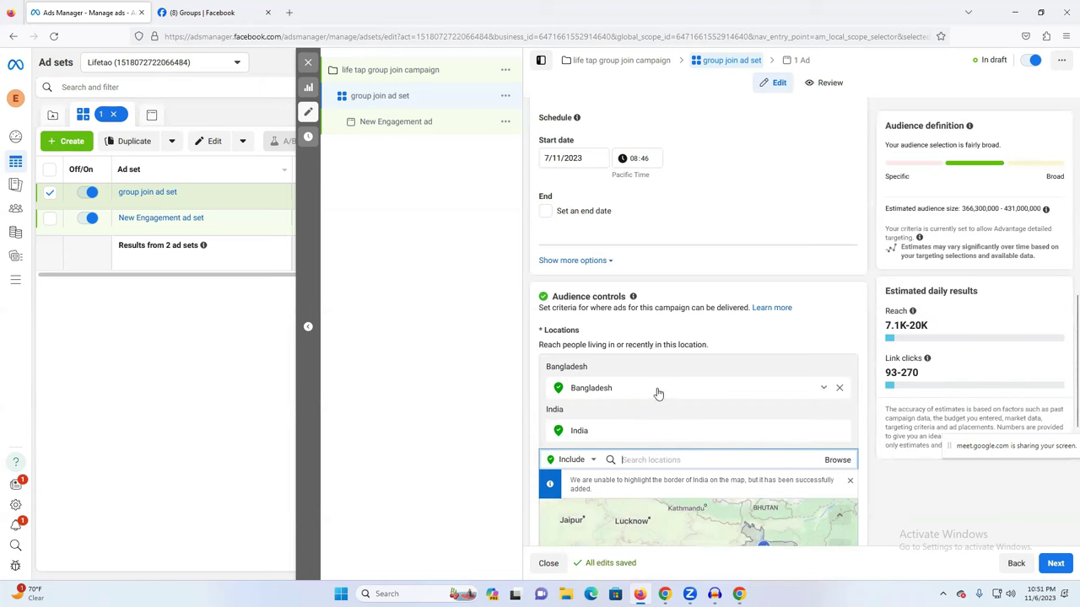
scroll(639, 403, "down", 1)
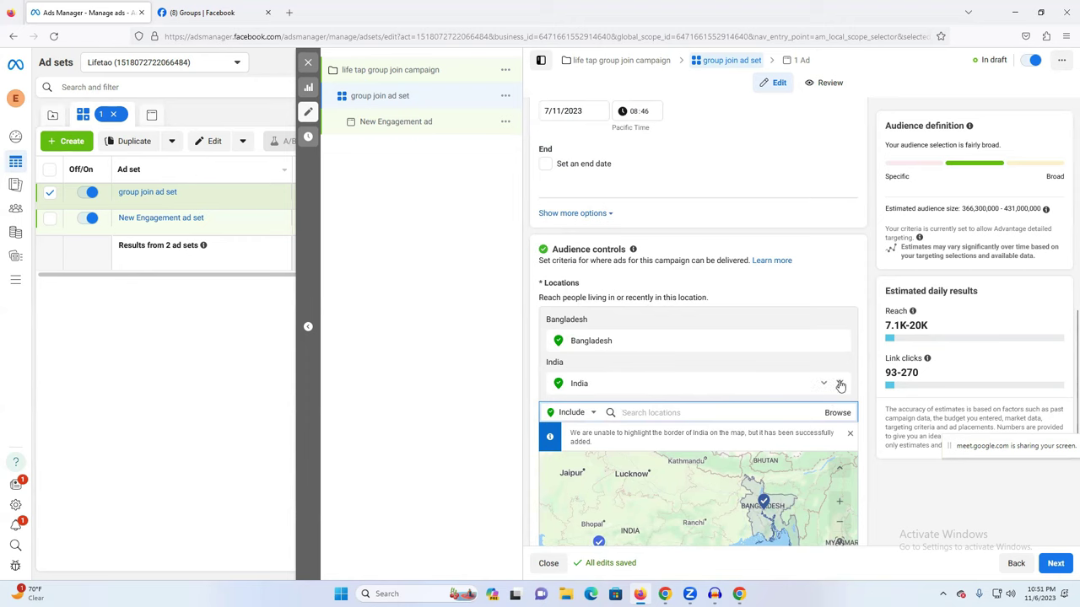
left_click(840, 384)
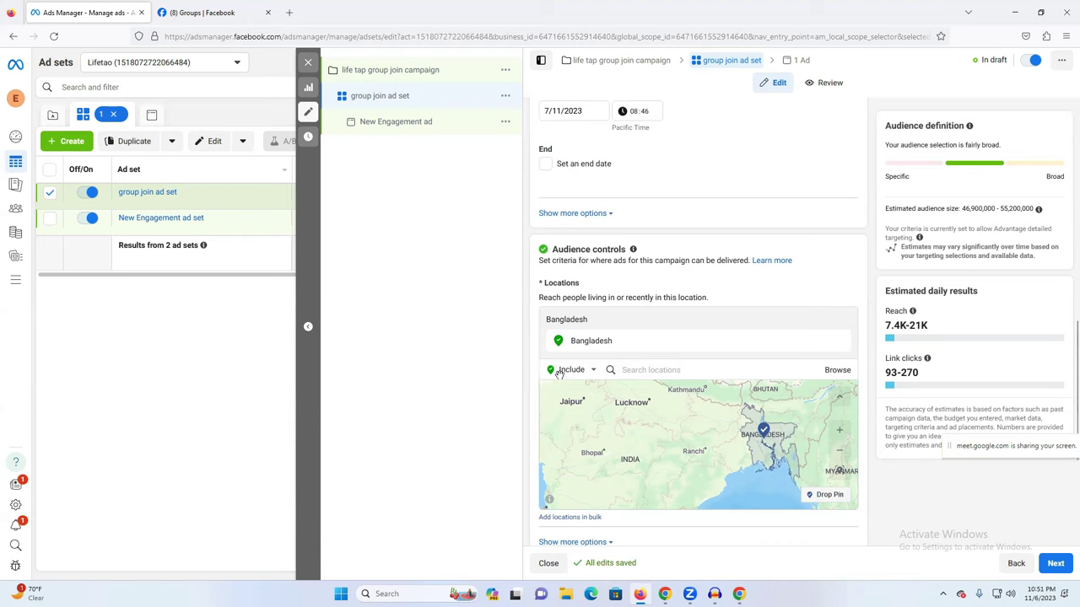
- Search the audience locations for "dhak" without adding a place
scroll(566, 422, "down", 3)
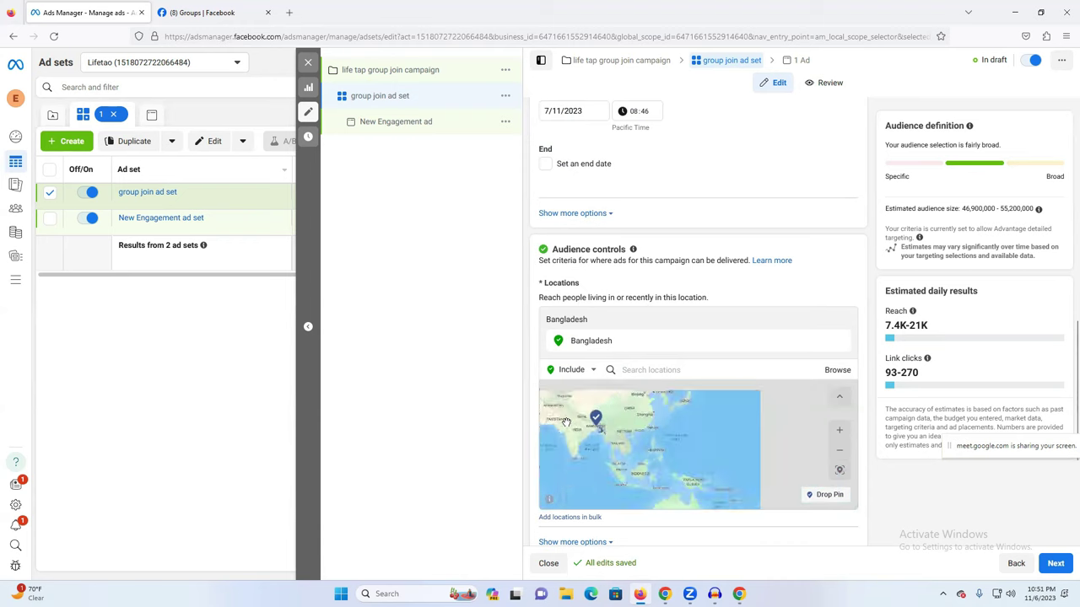
scroll(659, 415, "up", 3)
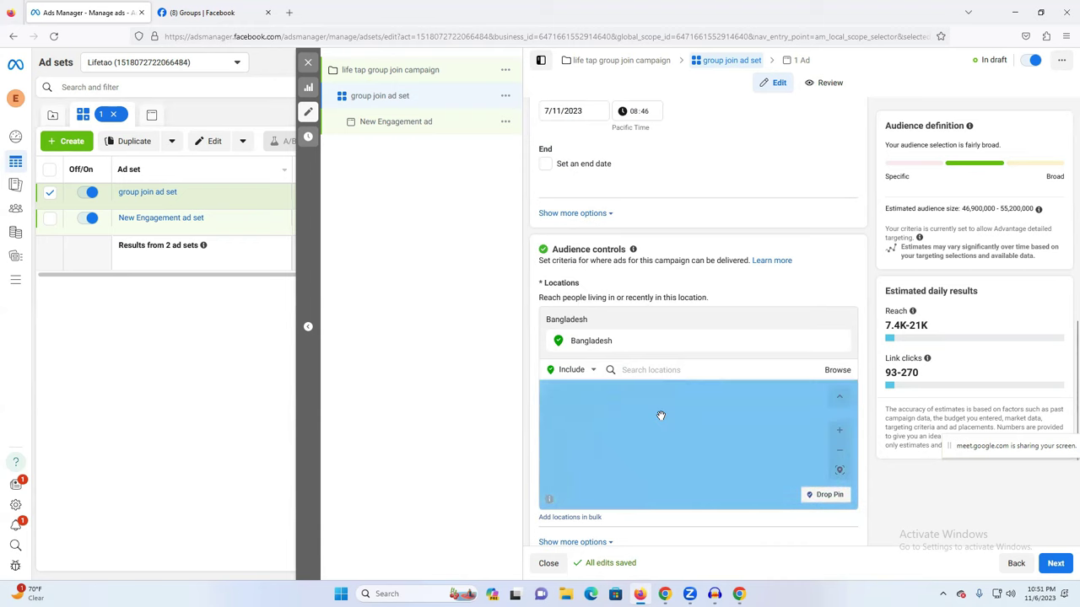
left_click(643, 369)
type("dhak")
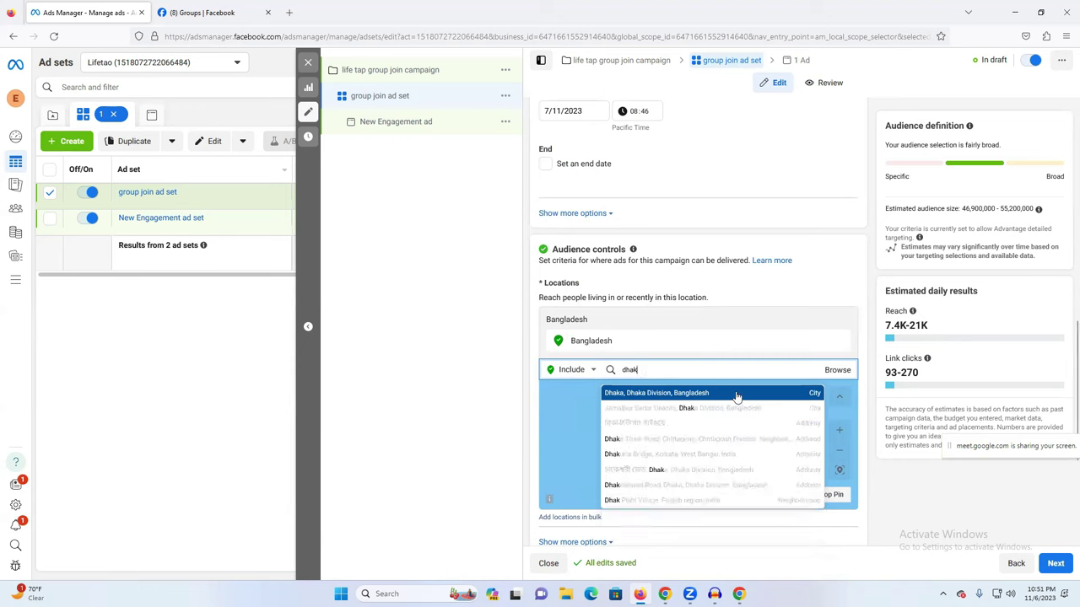
left_click(499, 398)
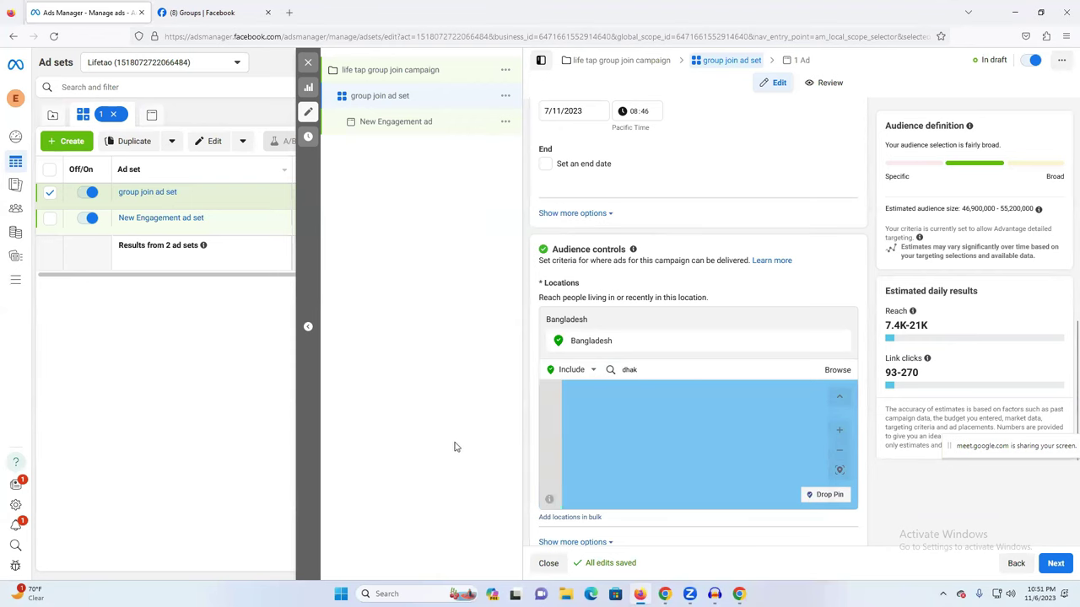
- Expand the optional audience suggestion settings under Advantage+ audience and check the existing custom audiences
scroll(514, 506, "down", 3)
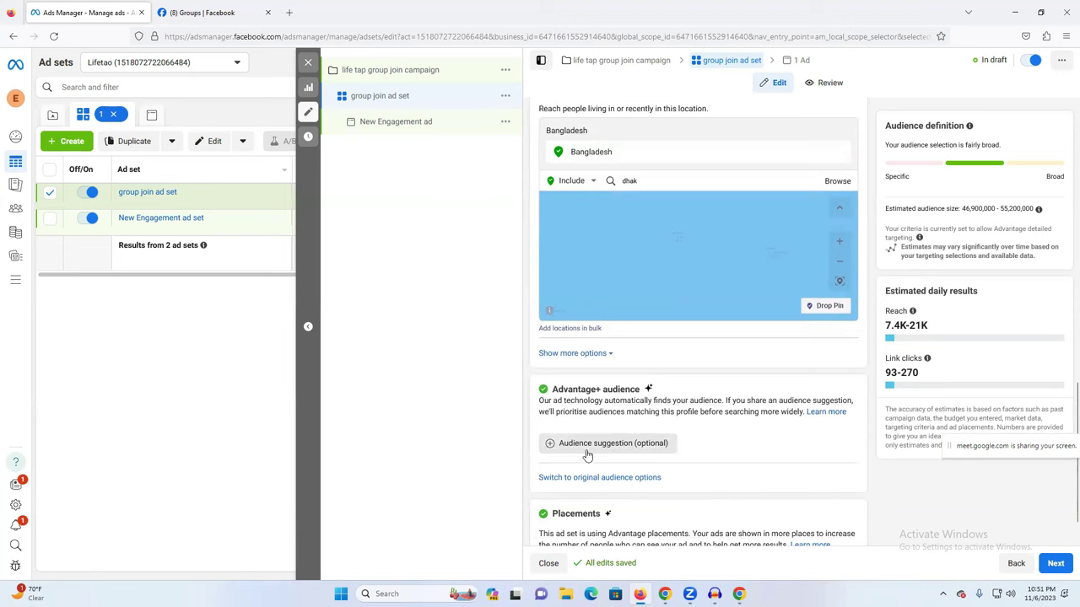
left_click(597, 449)
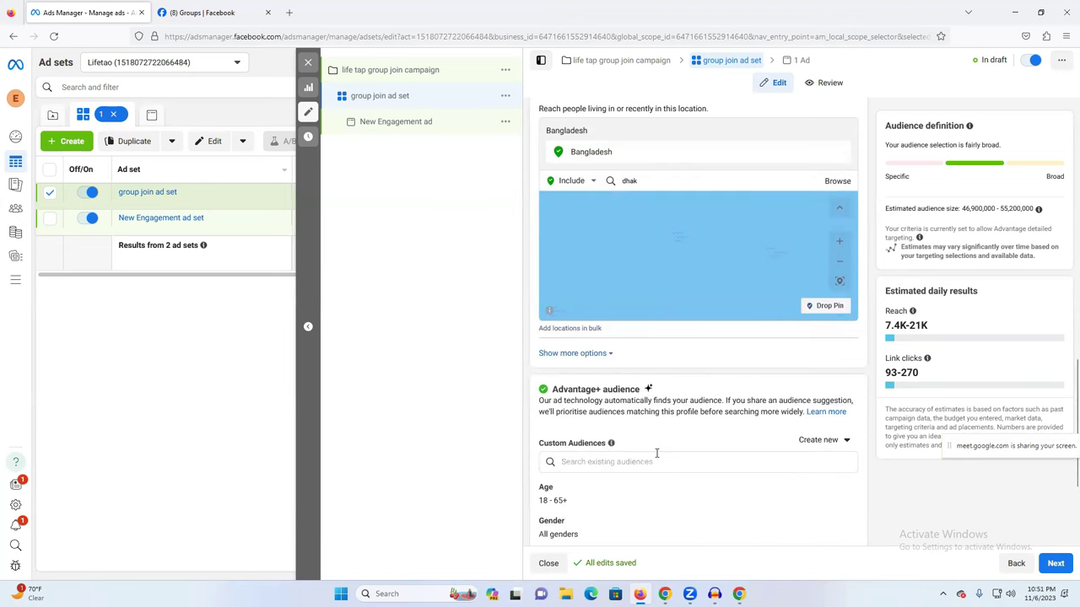
scroll(816, 453, "down", 2)
left_click(619, 320)
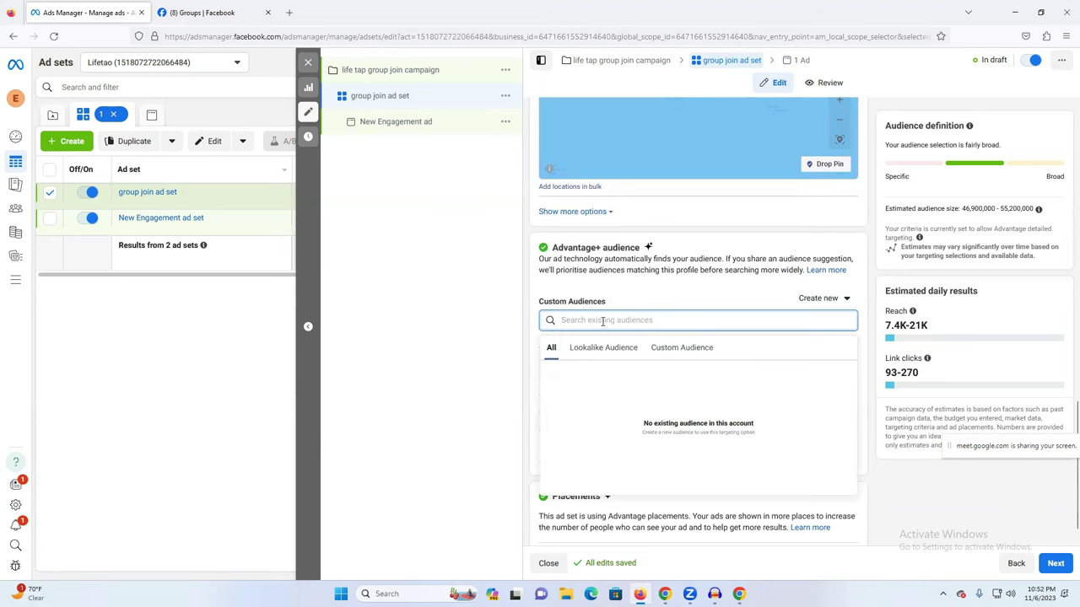
left_click(492, 330)
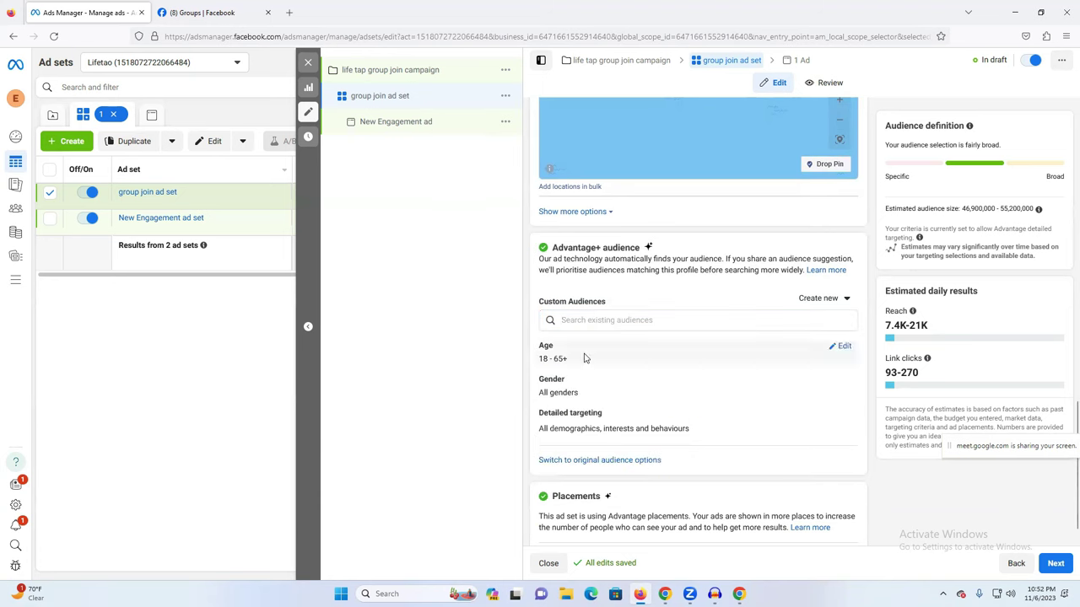
- Set the suggested audience's maximum age to 50 and open the gender setting for editing
left_click(842, 347)
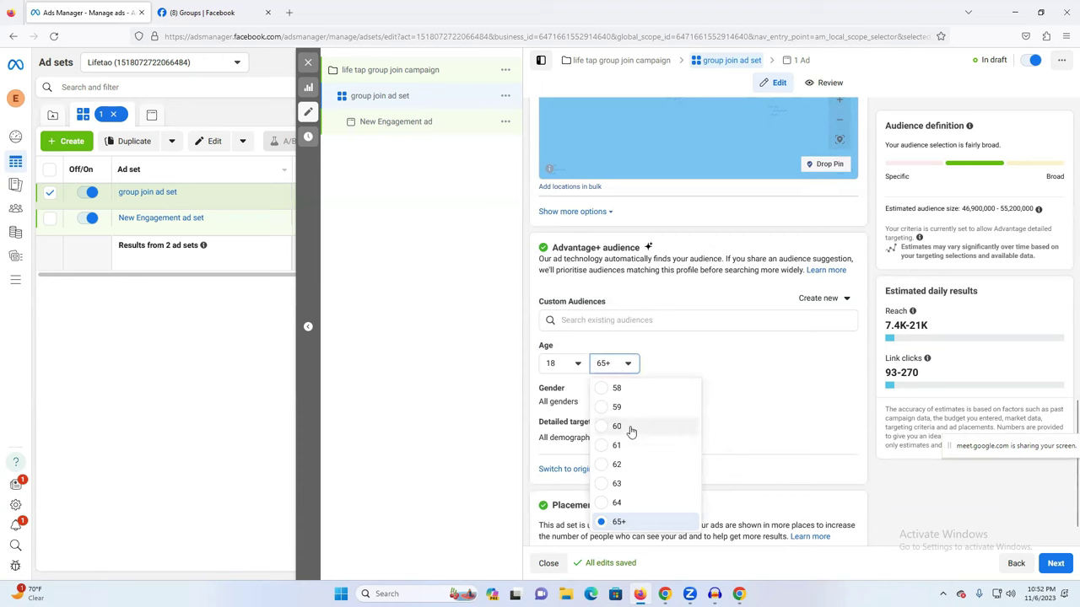
scroll(631, 434, "up", 2)
scroll(631, 439, "up", 3)
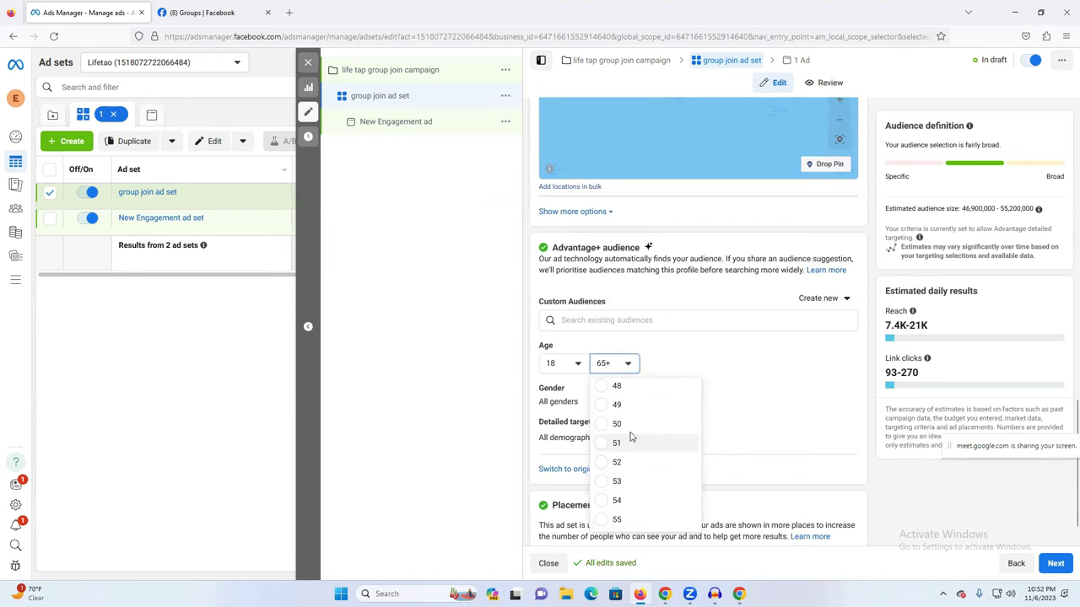
left_click(630, 427)
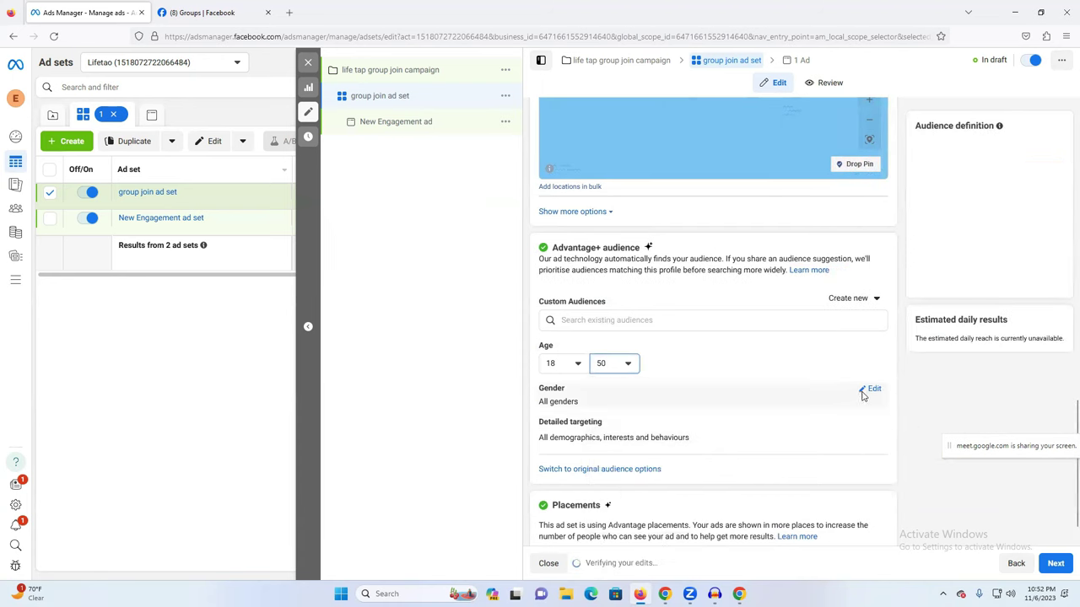
left_click(841, 390)
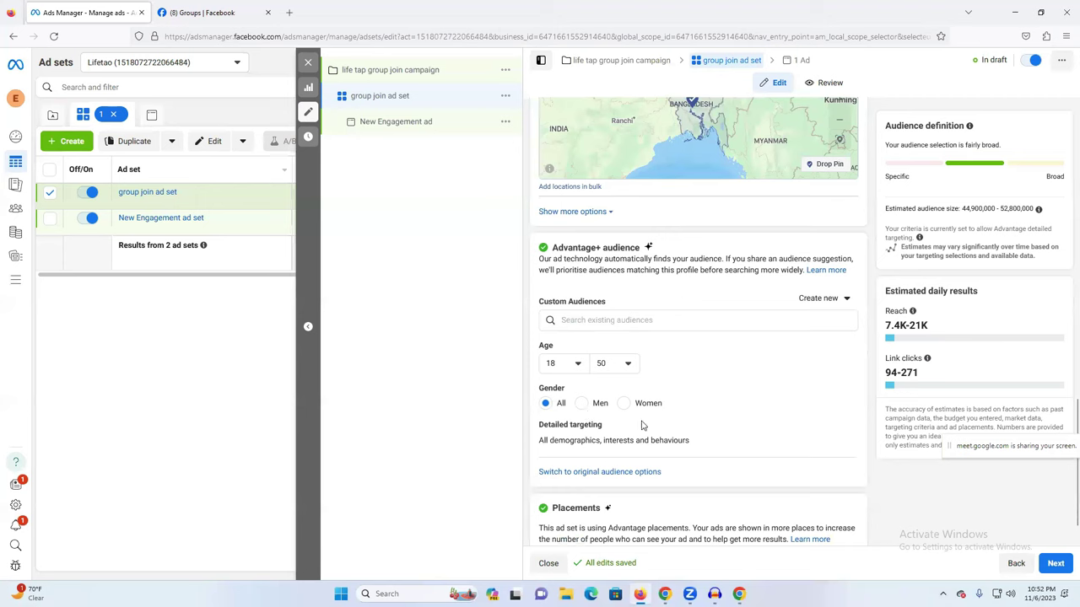
- Add the employer demographic Online shopping to the audience's detailed targeting
left_click(843, 429)
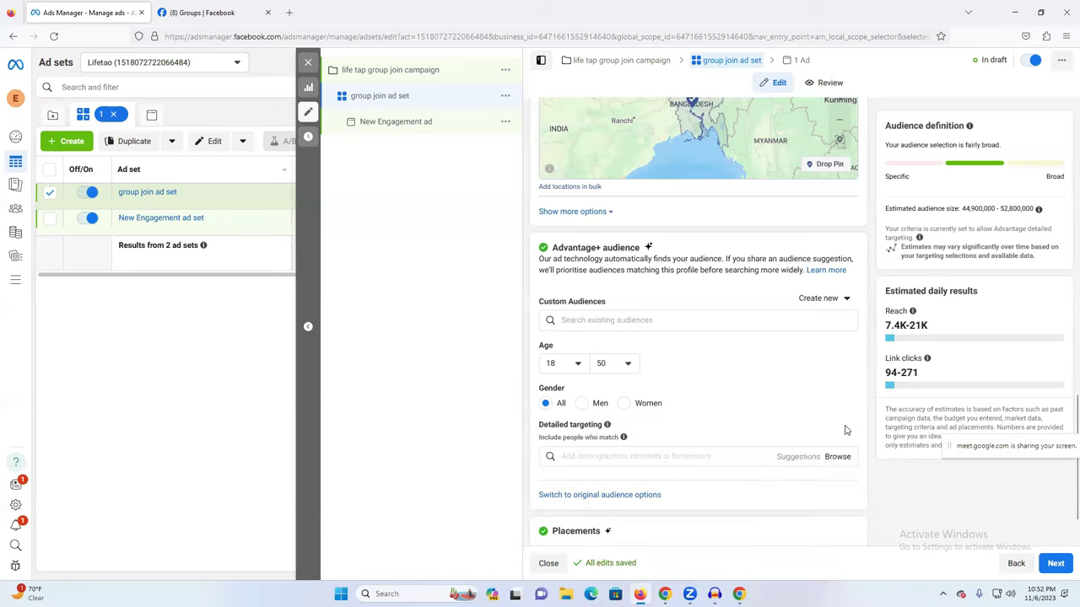
scroll(677, 421, "down", 1)
left_click(633, 390)
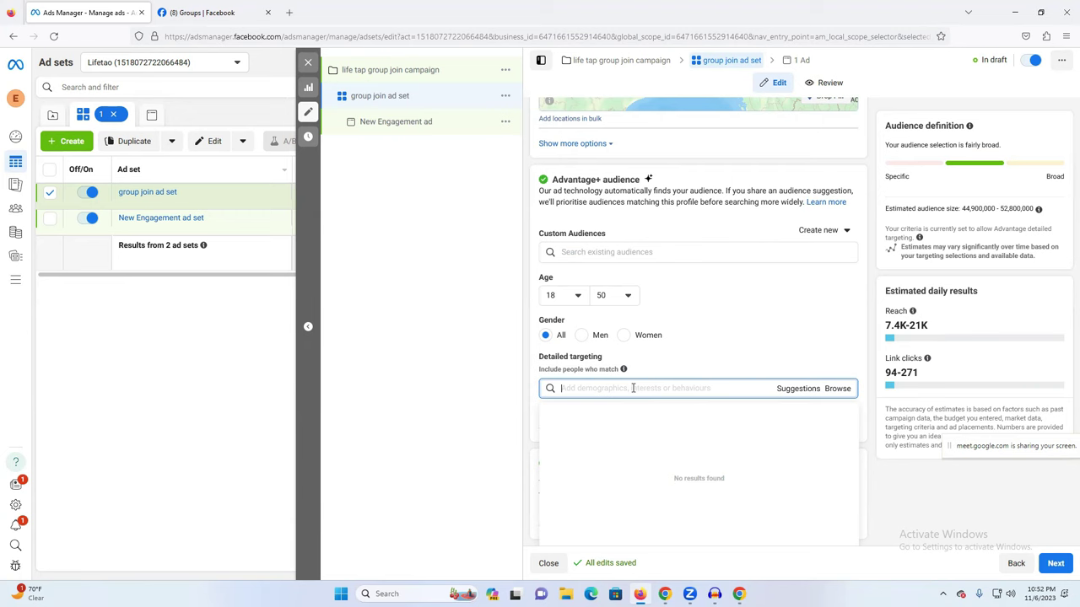
type("dr")
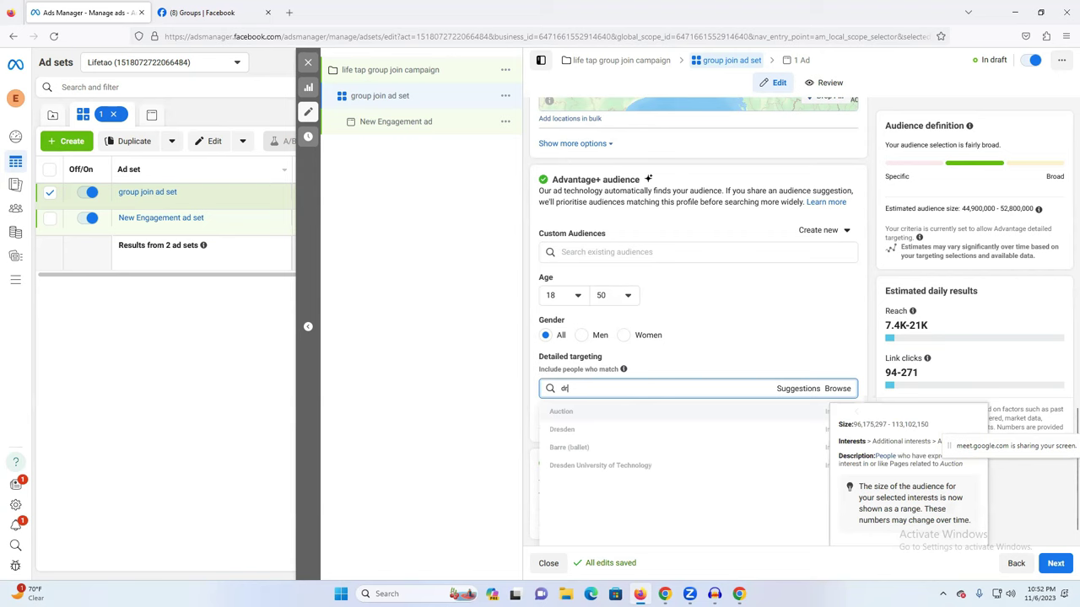
key("BackSpace")
key("BackSpace")
type("online sh")
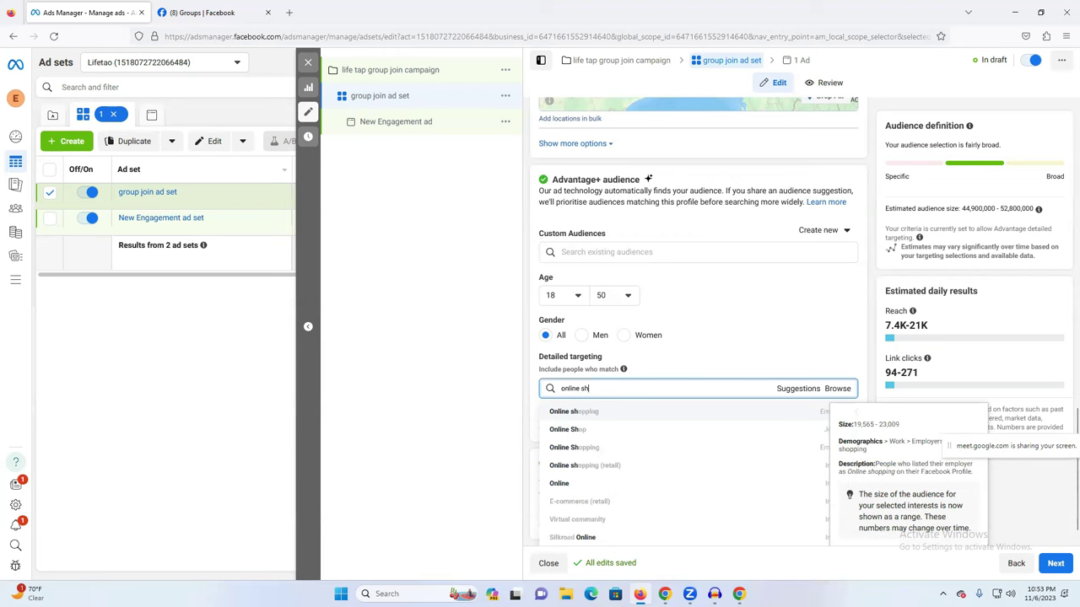
left_click(613, 413)
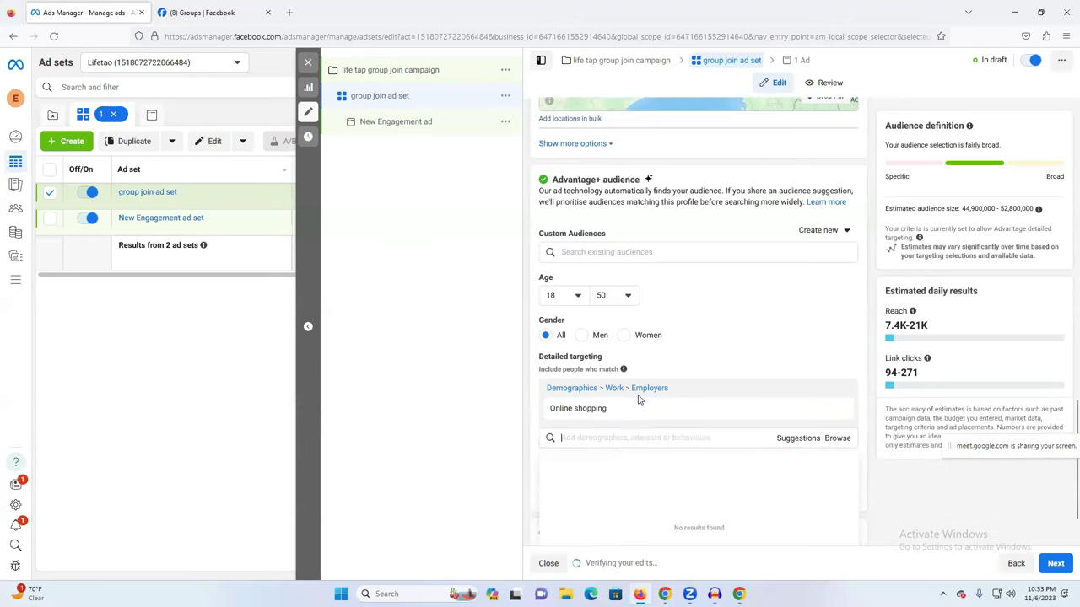
- Try adding the second employer entry, Online Shopping, to the detailed targeting and remove it
mouse_move(599, 420)
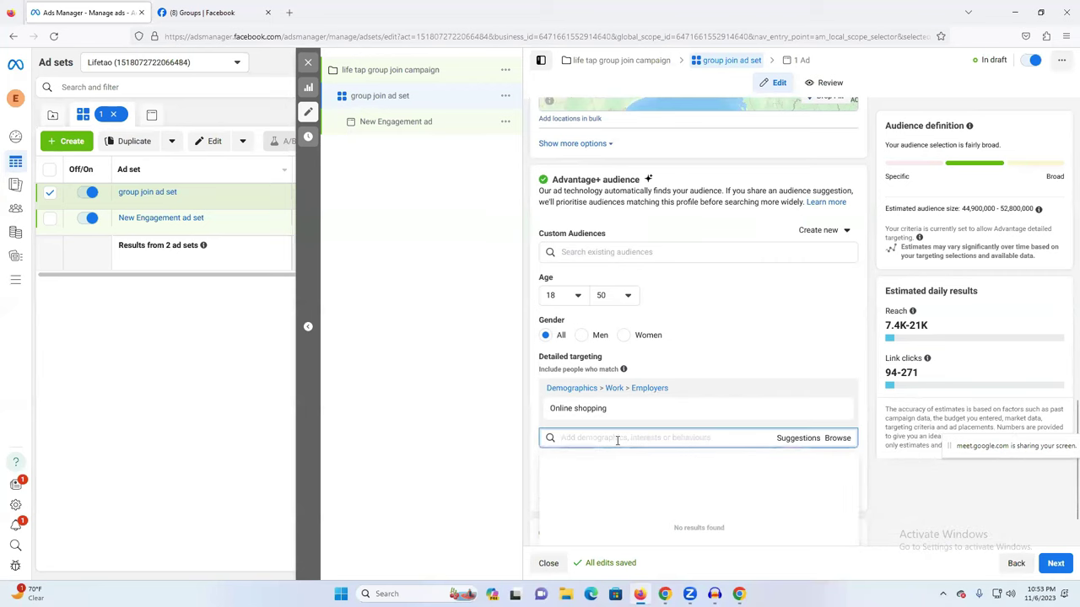
type("online shop")
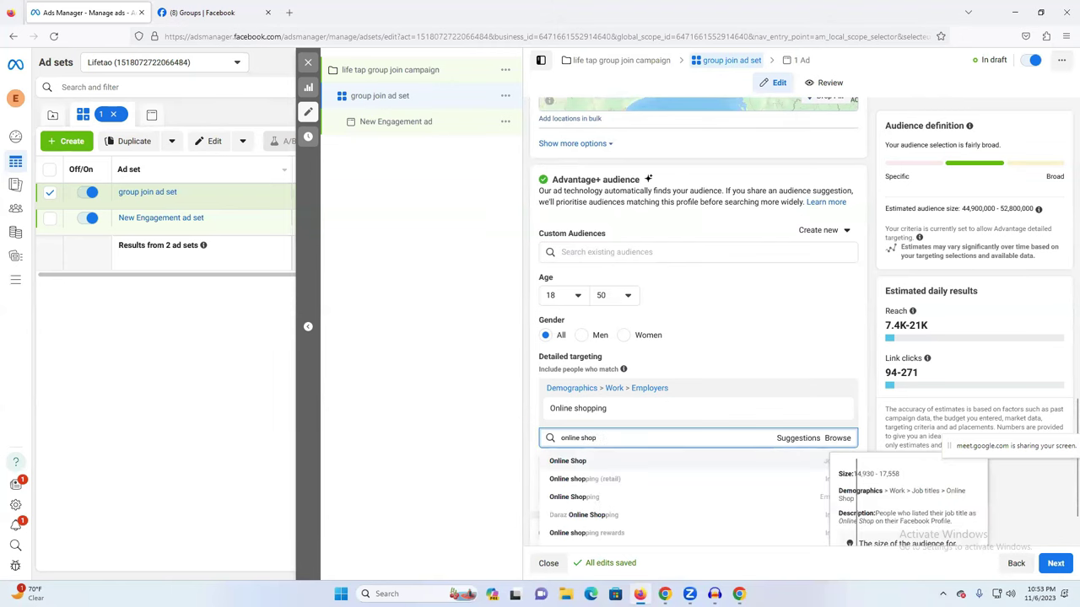
left_click(623, 497)
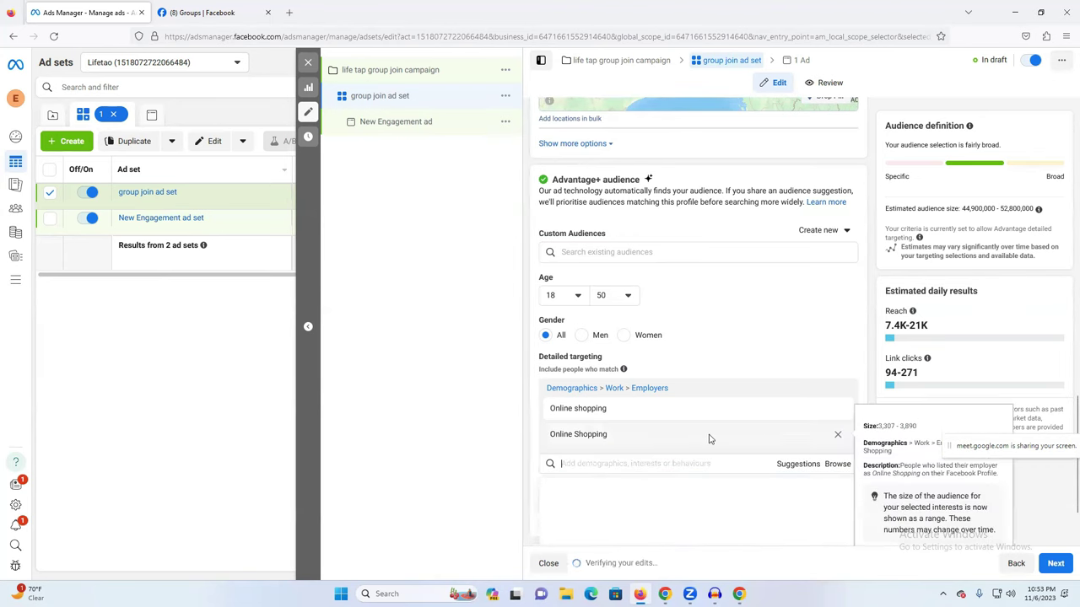
left_click(837, 434)
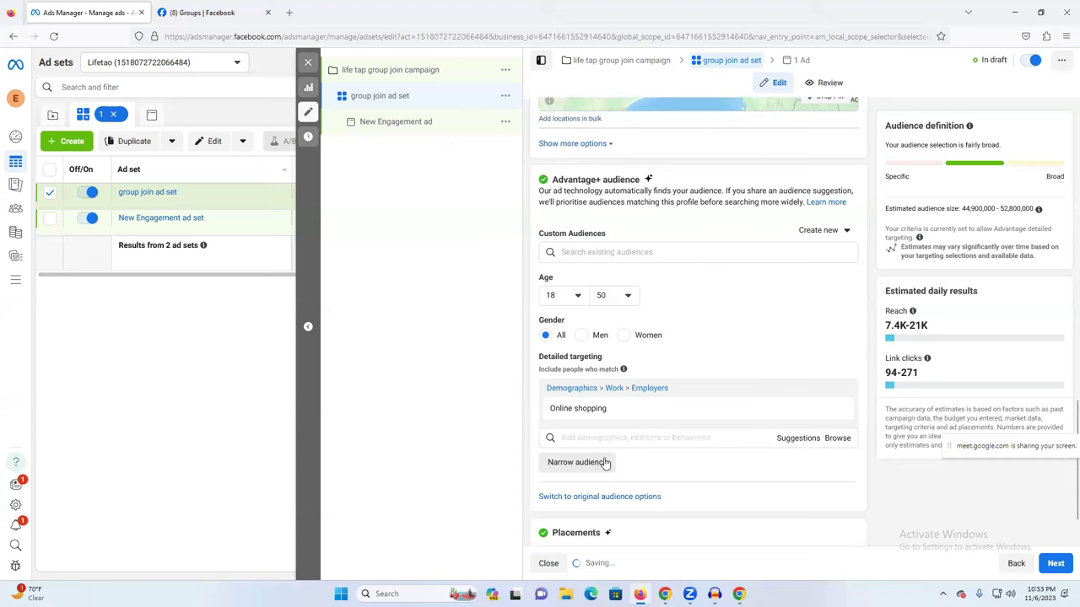
- Add the interest Daraz Online Shopping to the detailed targeting and close the suggestion list
left_click(604, 437)
type("online shoping")
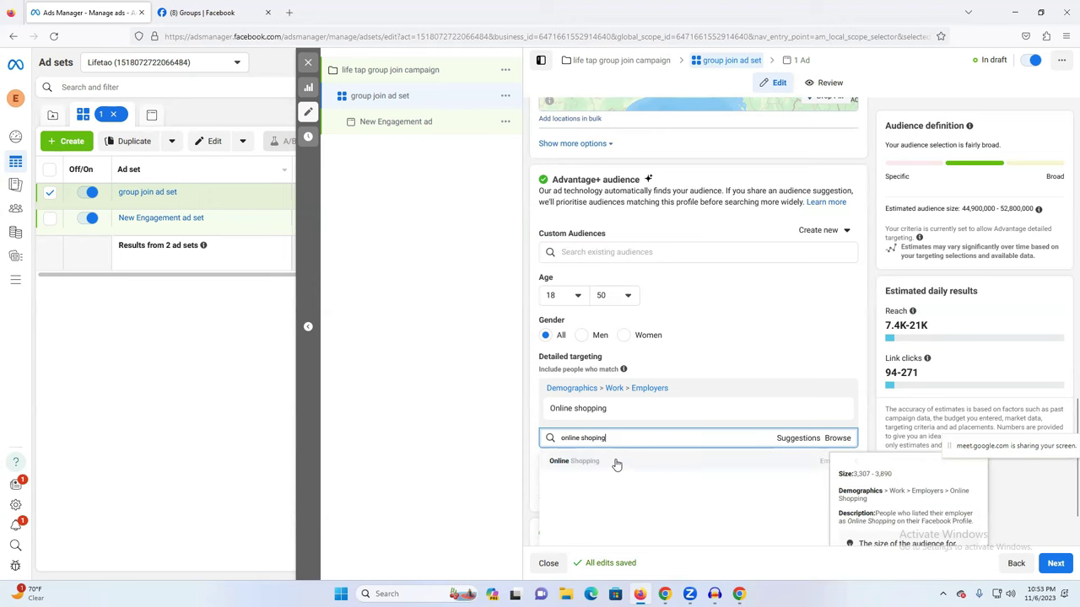
scroll(736, 394, "down", 1)
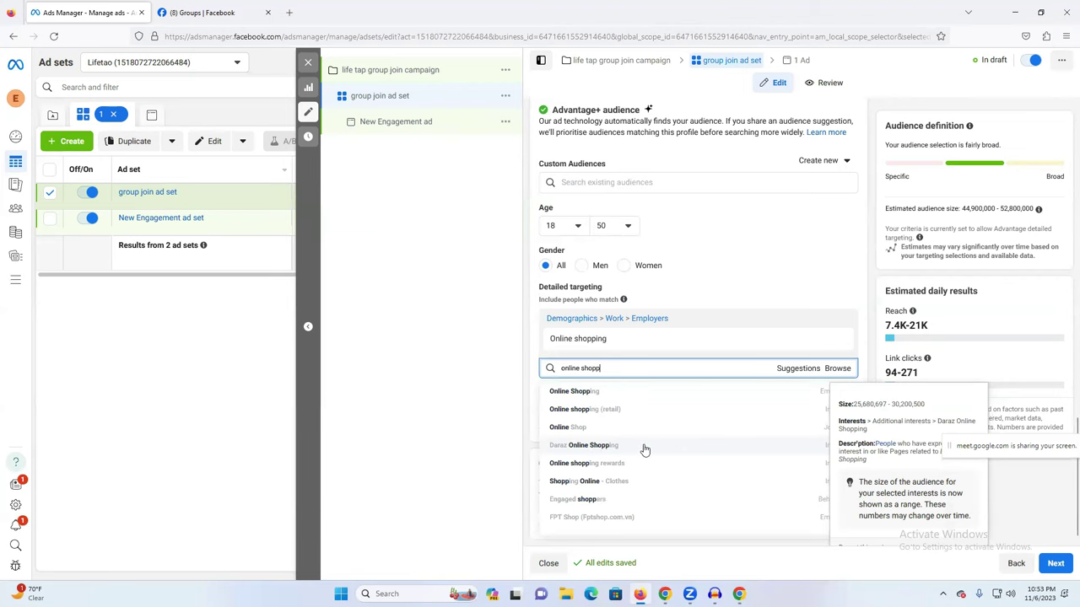
left_click(645, 449)
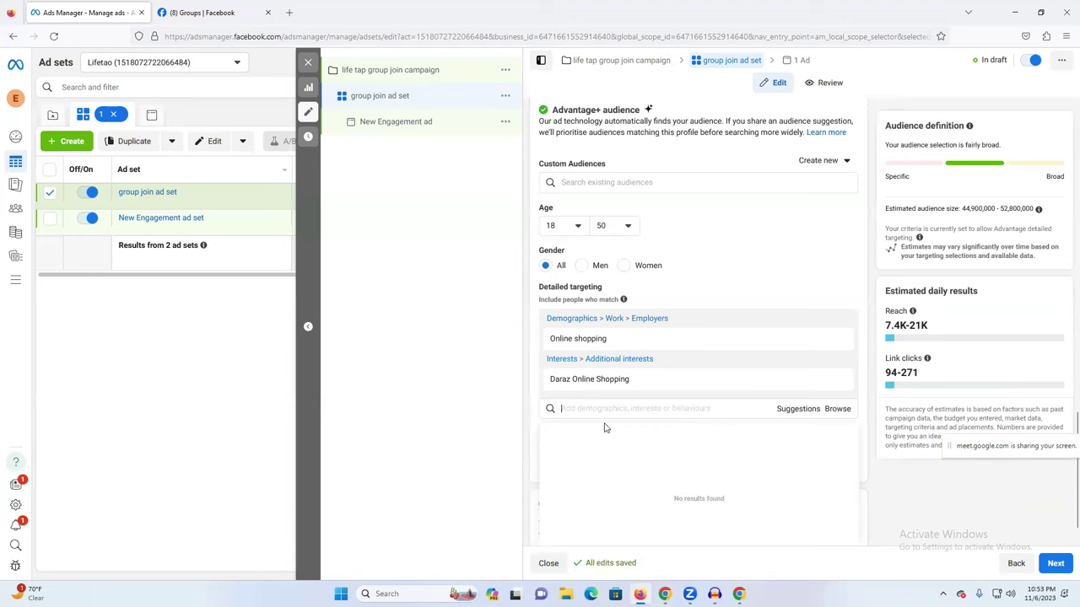
scroll(756, 422, "down", 1)
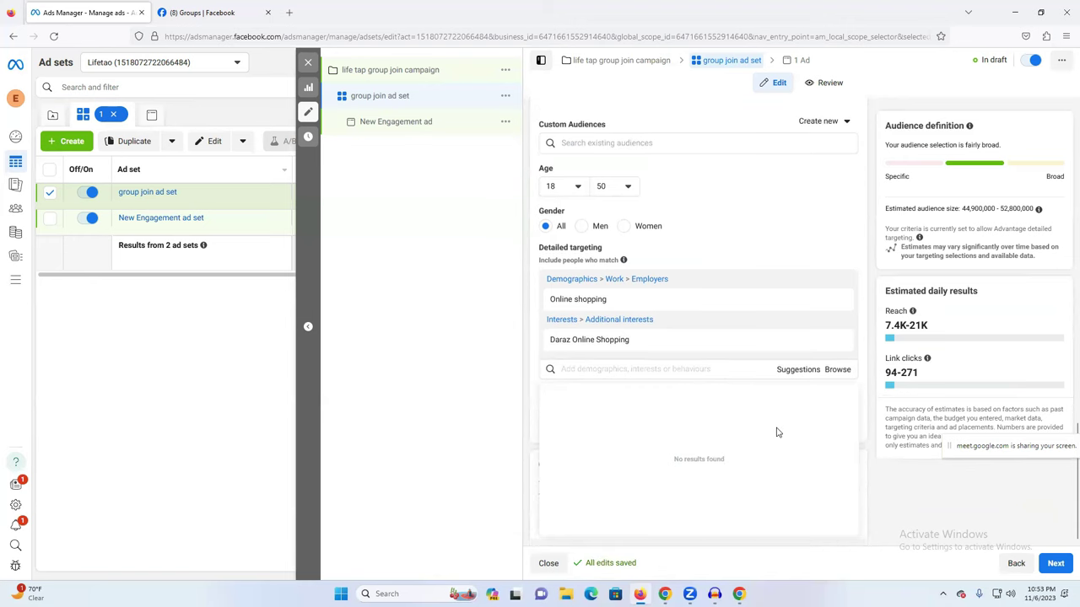
scroll(776, 431, "up", 2)
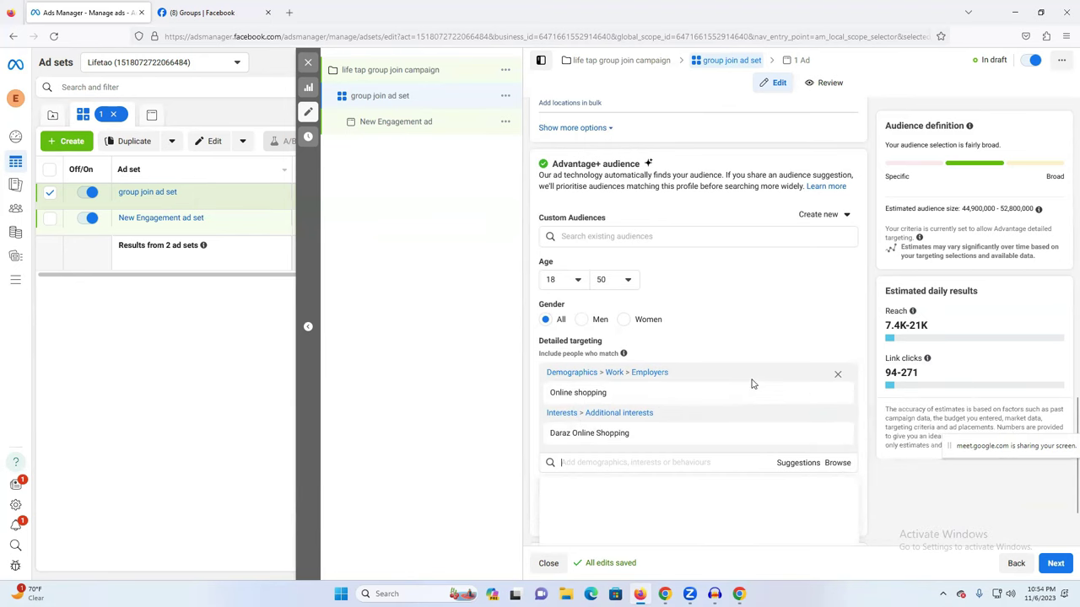
mouse_move(778, 390)
scroll(591, 451, "down", 1)
left_click(487, 417)
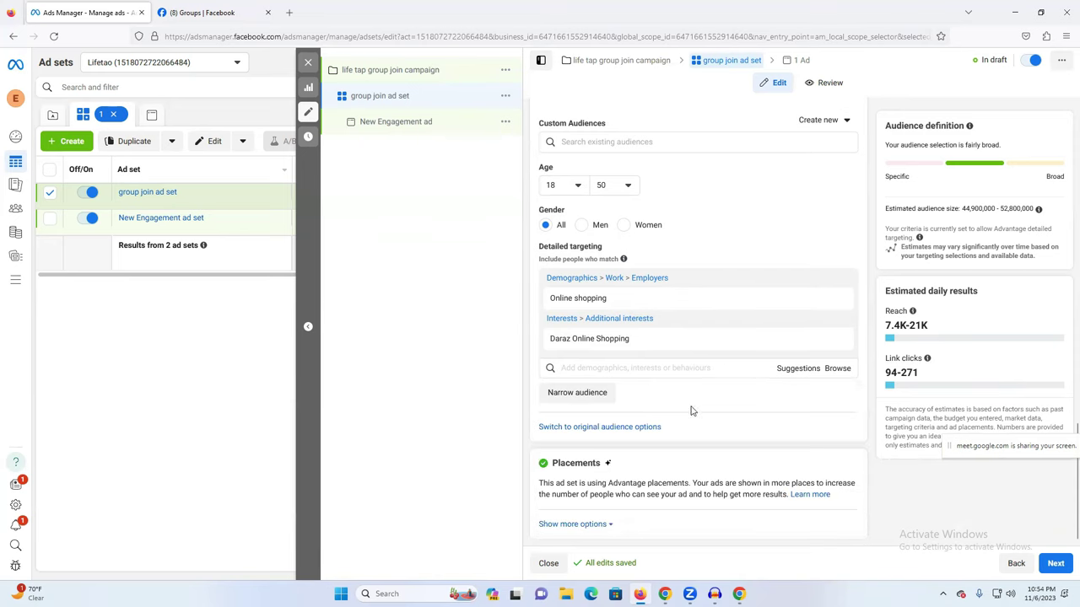
- Switch the ad set from Advantage placements to manual placements and dismiss the Instagram Shop notice
left_click(573, 524)
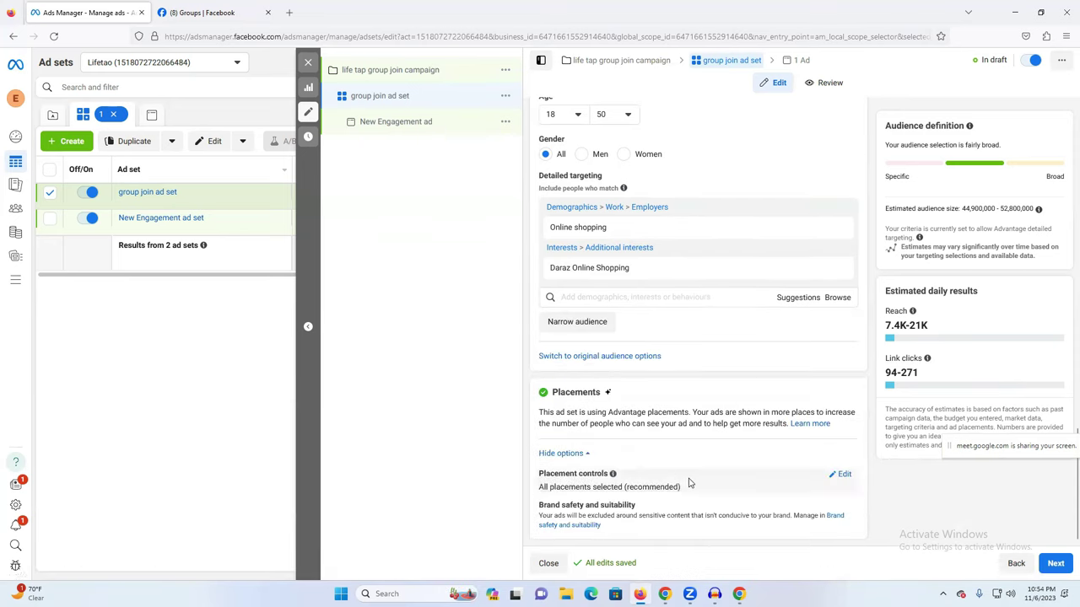
left_click(843, 477)
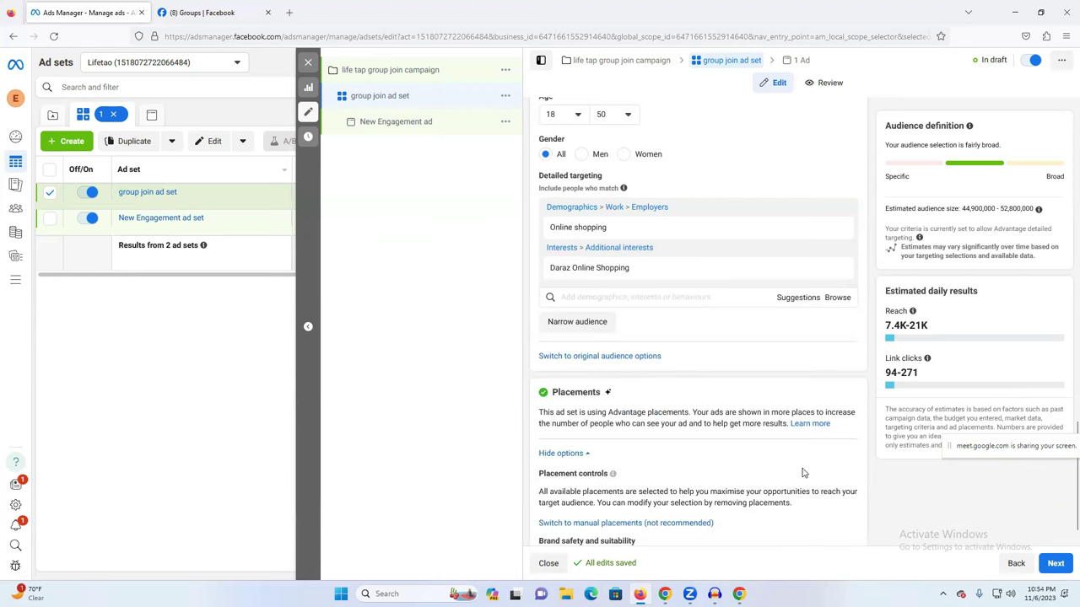
scroll(810, 472, "down", 1)
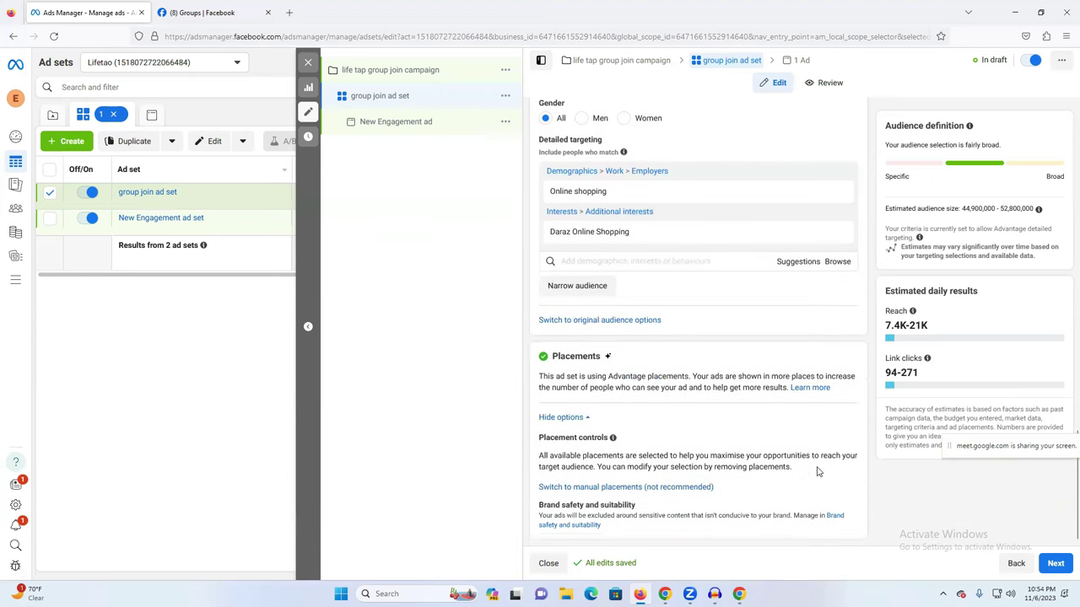
left_click(614, 489)
scroll(762, 478, "down", 1)
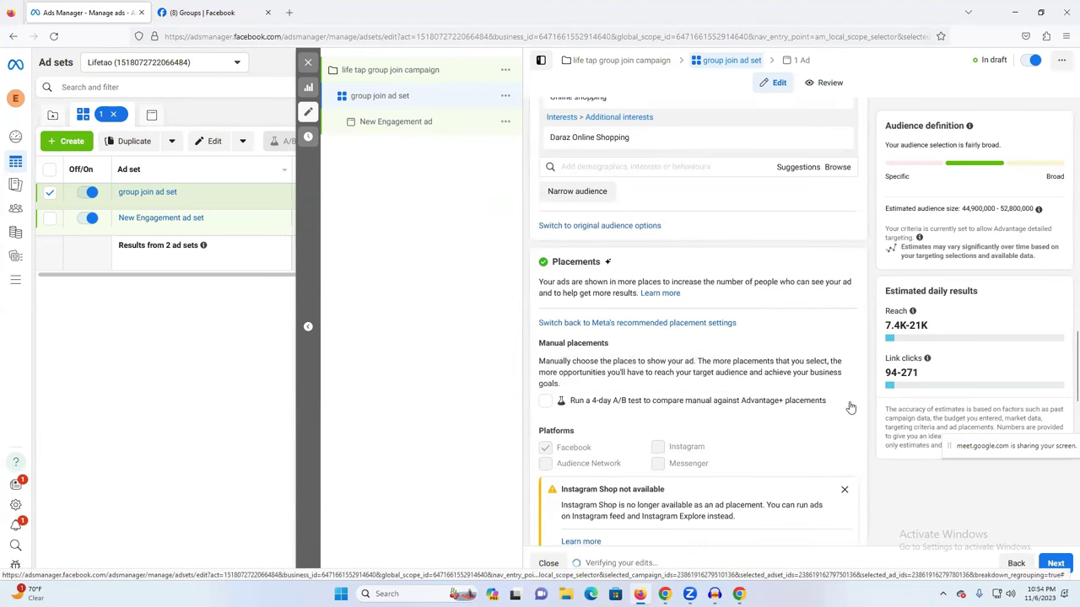
scroll(624, 343, "down", 2)
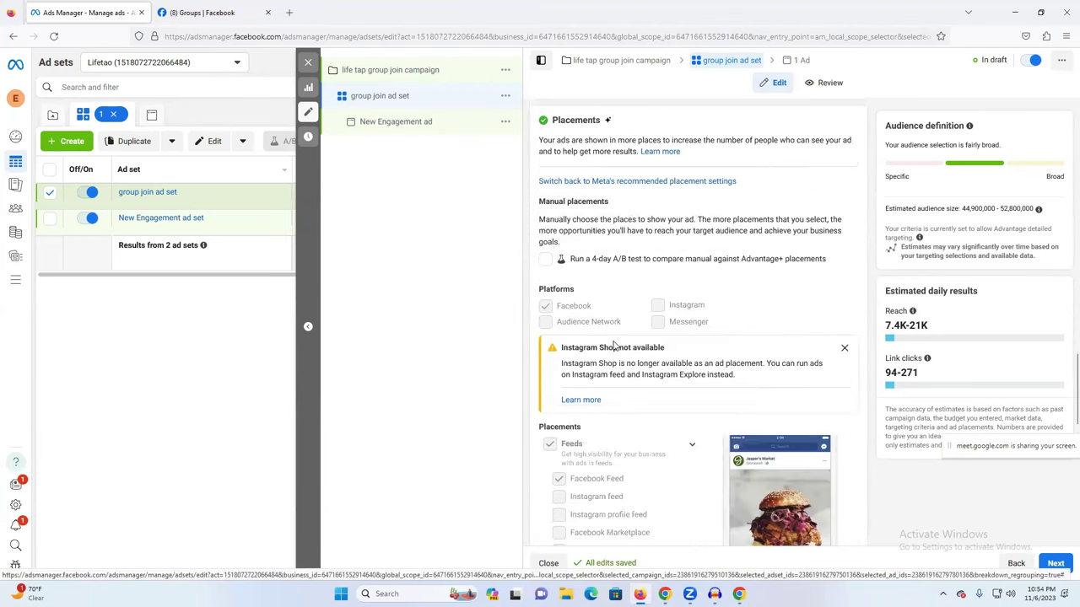
left_click(844, 349)
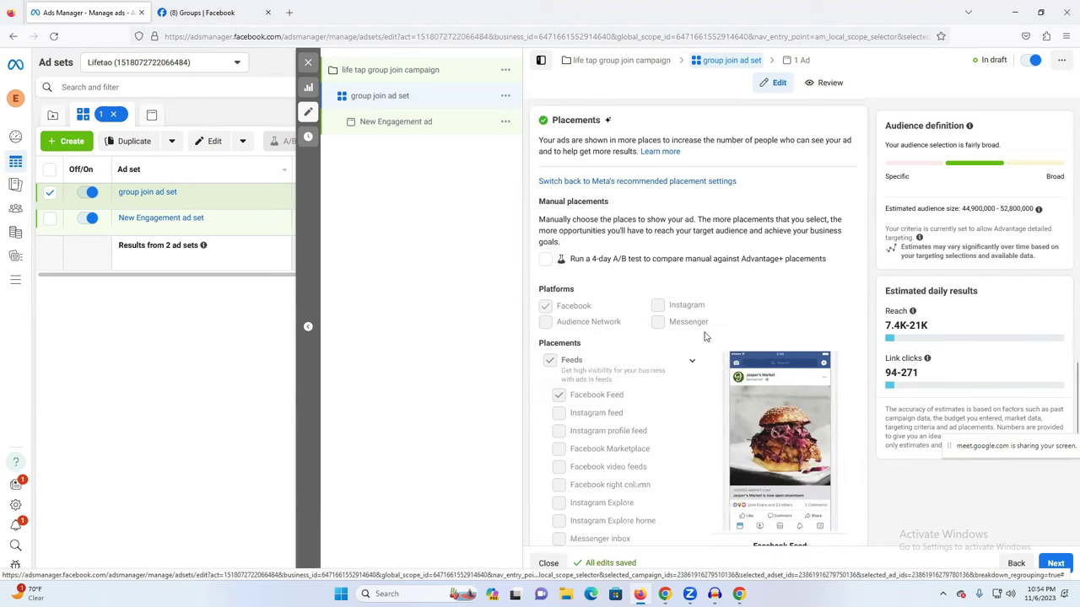
- Examine which platforms and placements are selectable for the ad set, along with its expanded mobile device and brand safety options
mouse_move(614, 413)
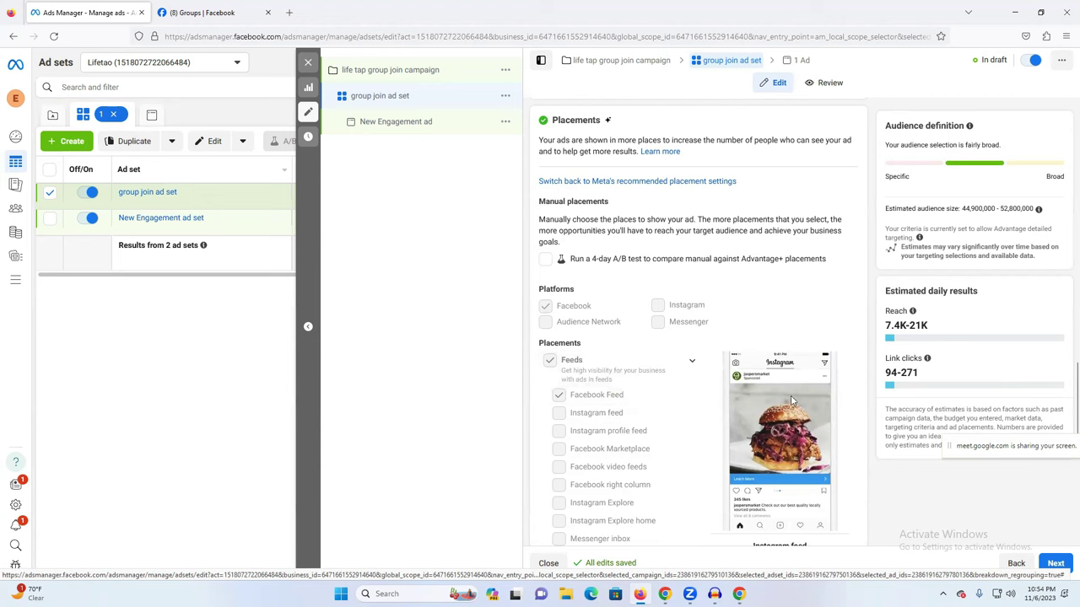
scroll(731, 396, "down", 1)
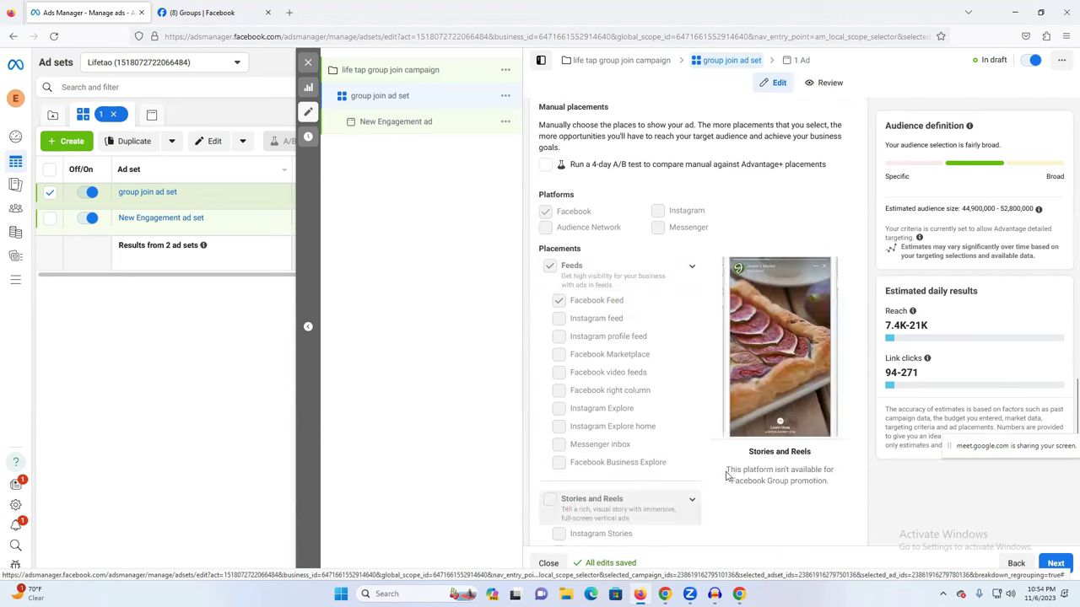
scroll(601, 464, "down", 3)
scroll(590, 413, "down", 3)
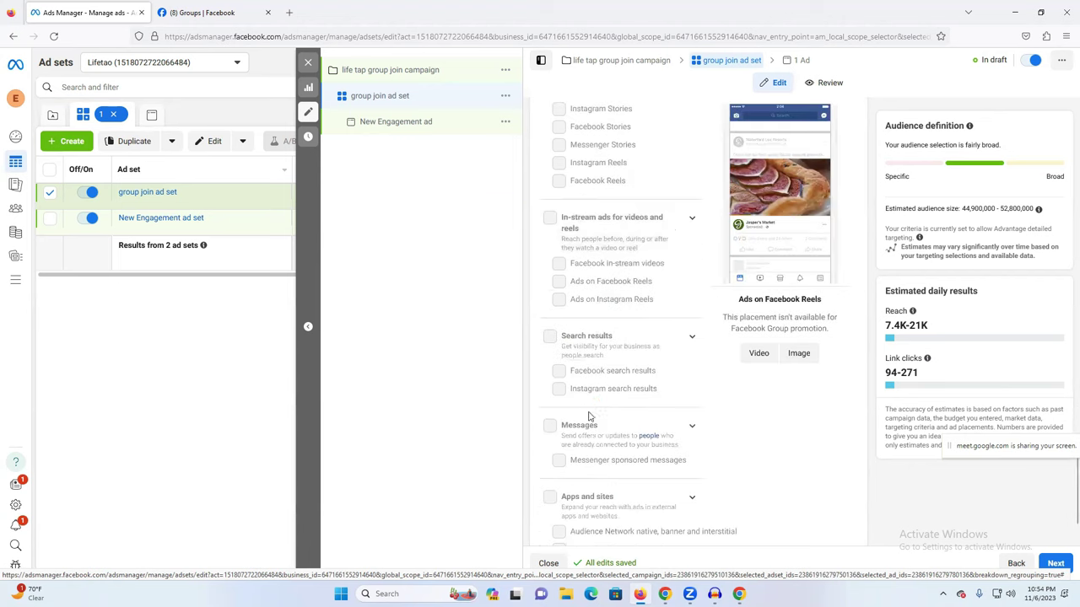
left_click(573, 509)
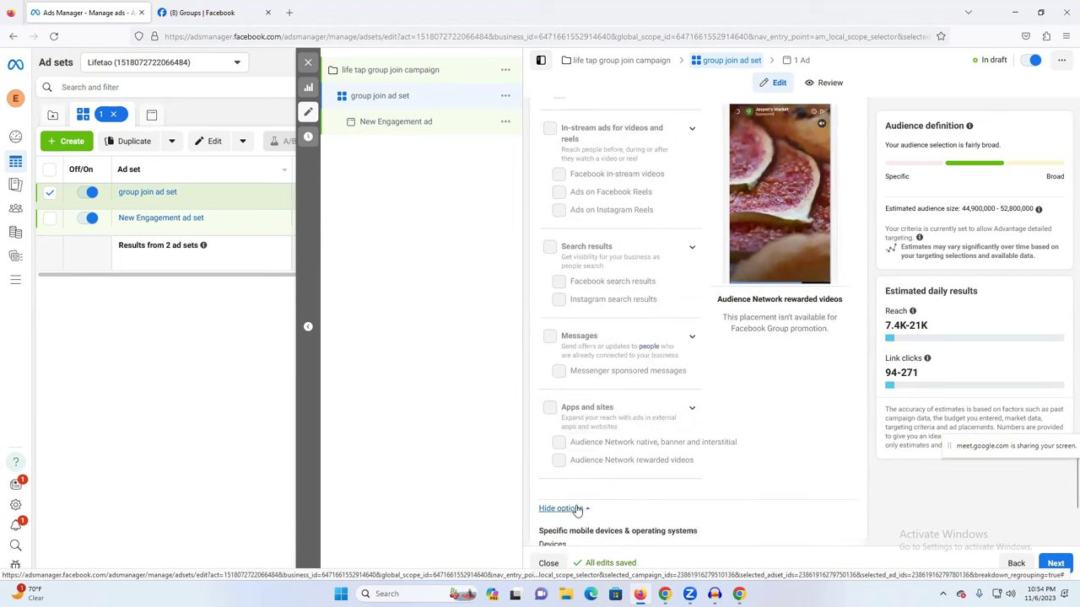
scroll(650, 494, "up", 3)
scroll(649, 489, "up", 5)
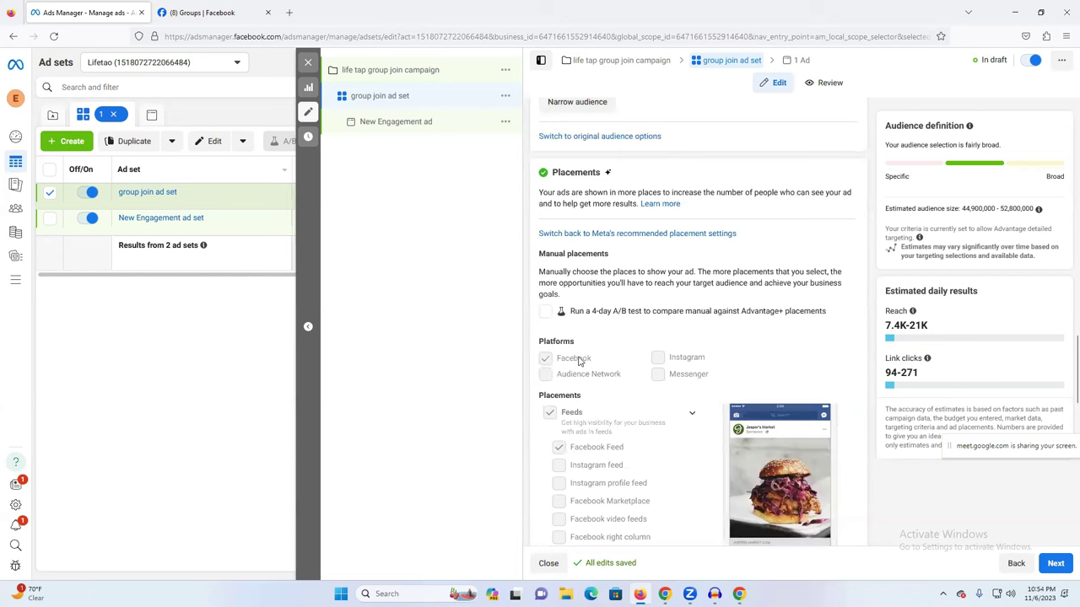
scroll(573, 473, "down", 2)
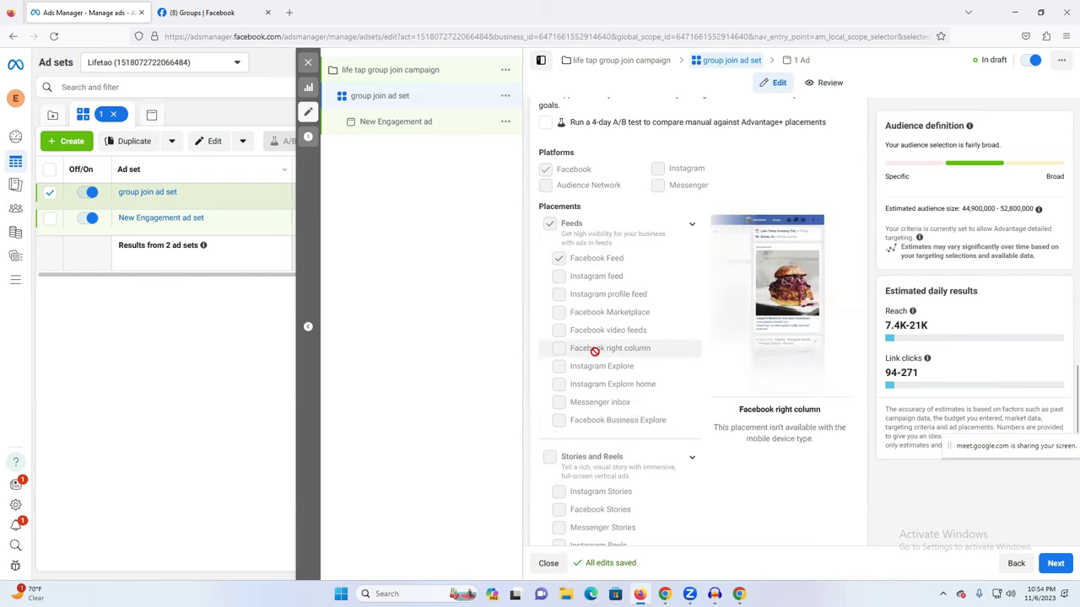
scroll(595, 351, "down", 7)
scroll(597, 357, "up", 3)
scroll(596, 356, "up", 5)
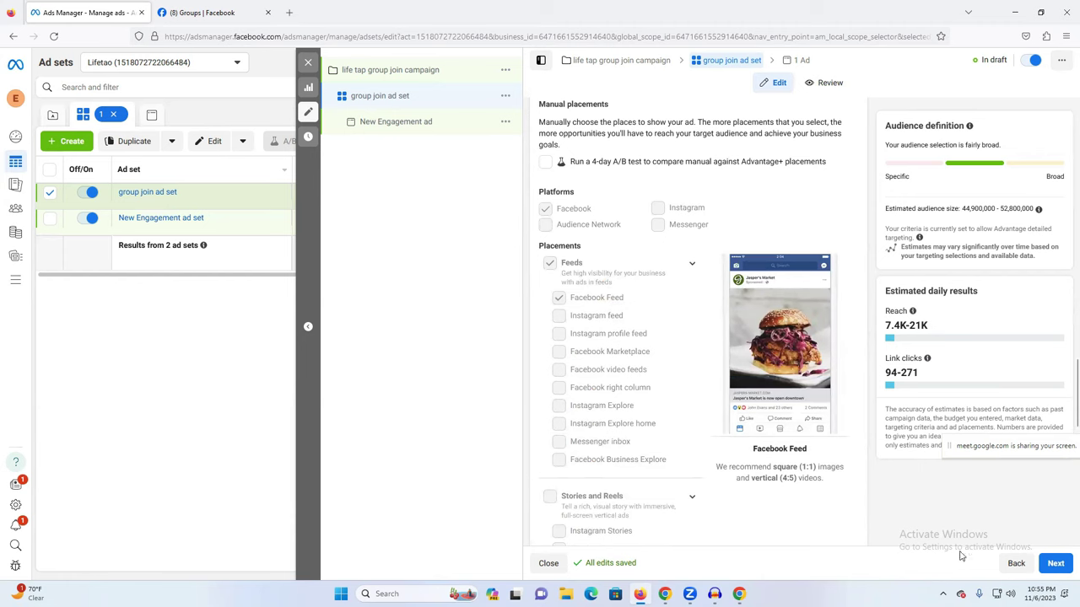
scroll(595, 296, "down", 6)
scroll(655, 399, "down", 2)
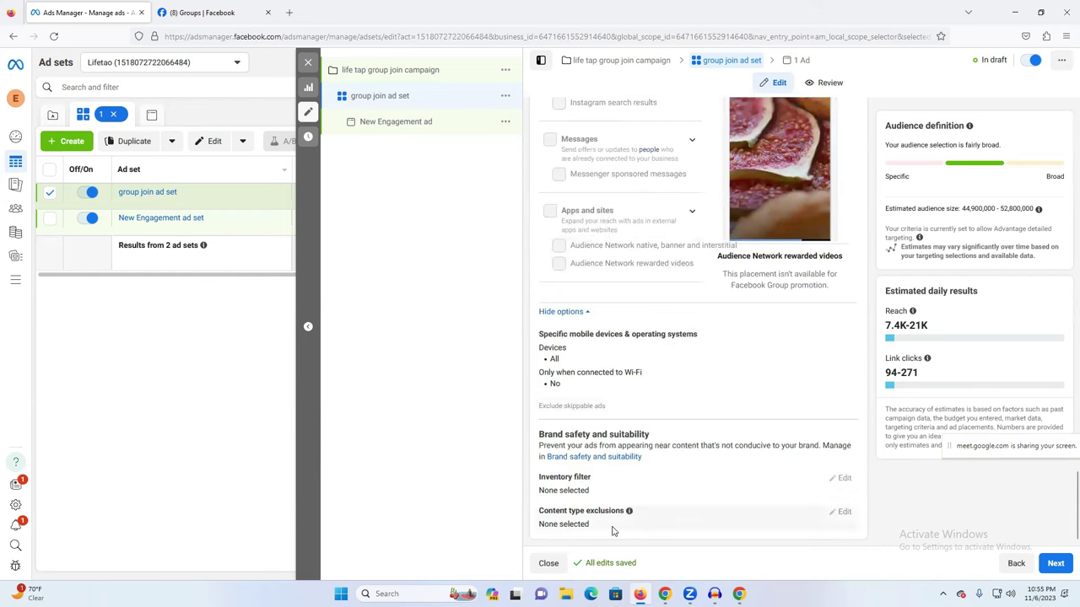
- Continue to the ad level and rename the ad as "group jon ad"
left_click(1054, 563)
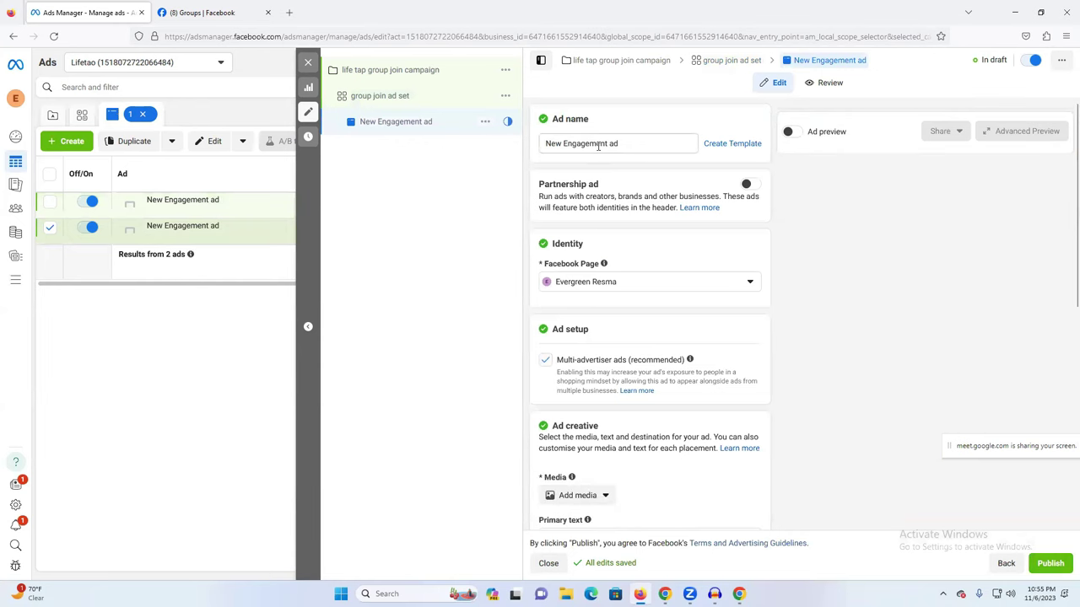
left_click_drag(605, 145, 527, 143)
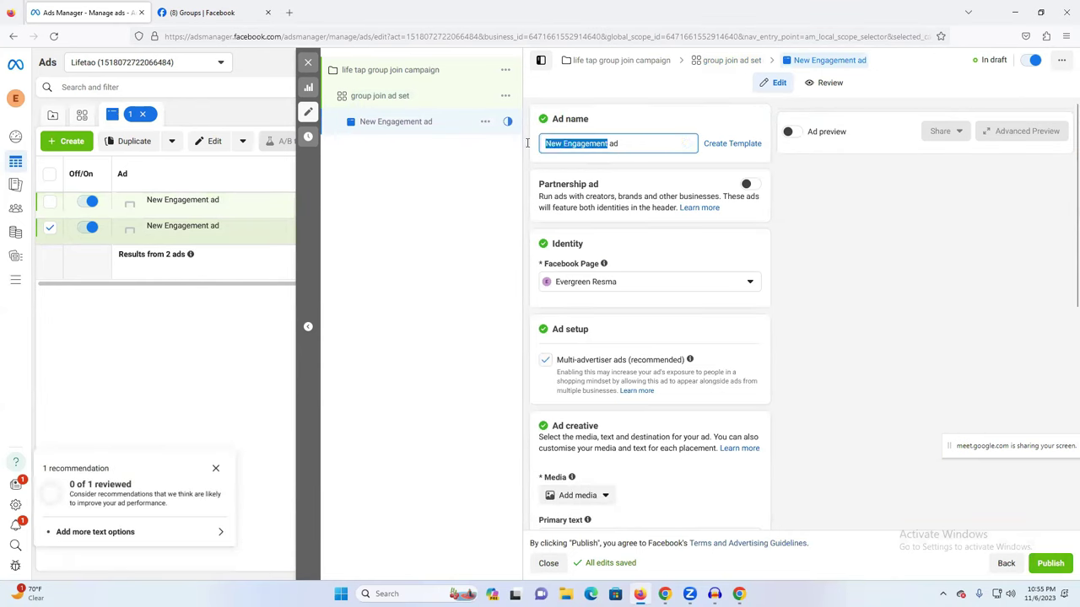
type("group")
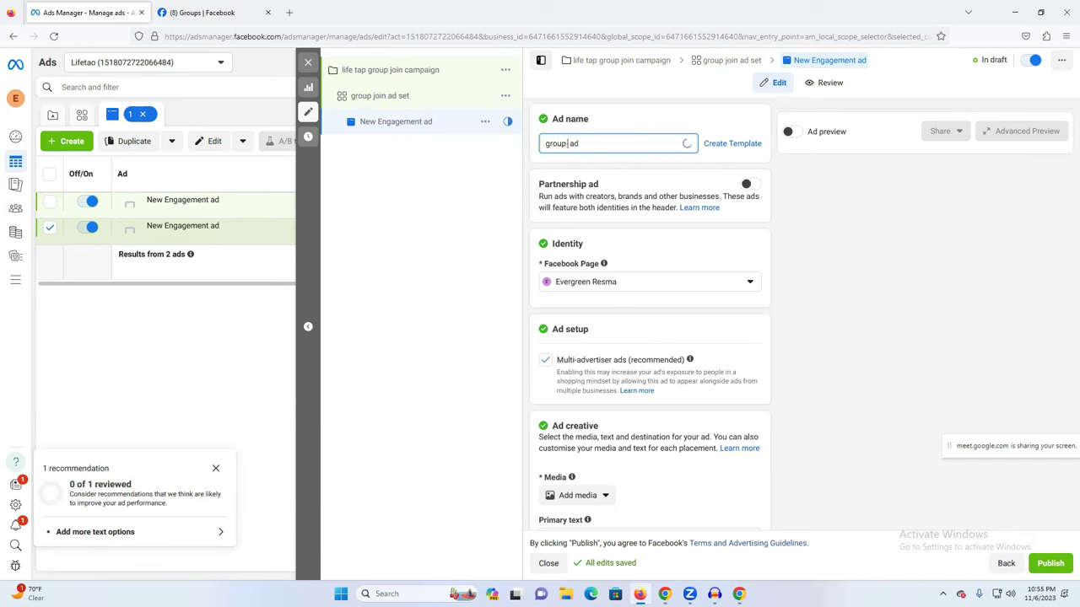
type(" jon")
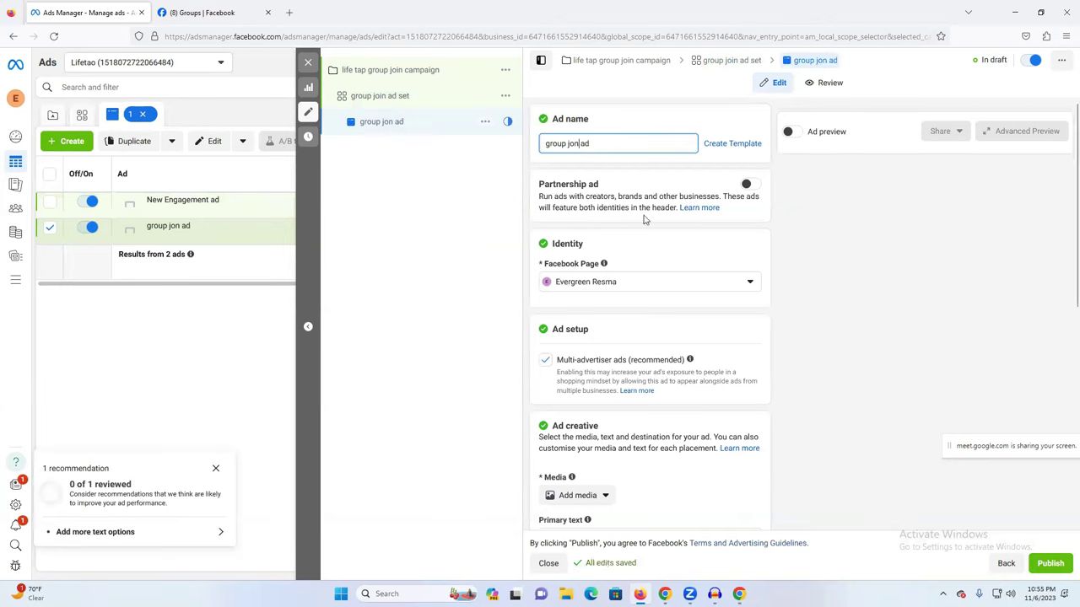
- Set the ad's Facebook Page identity to Life Tap from the personal Pages
left_click(630, 287)
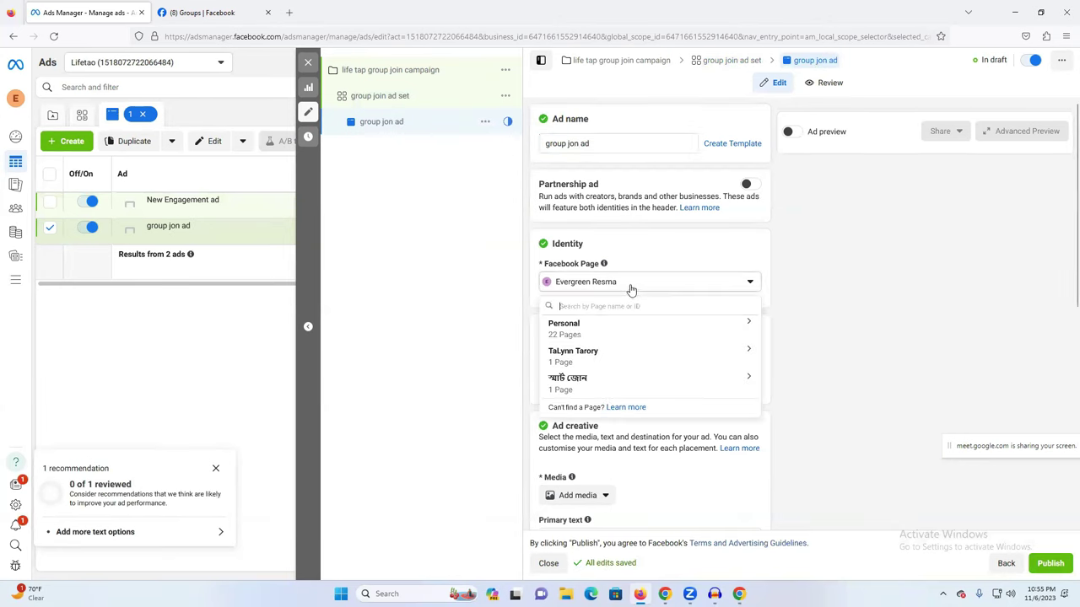
left_click(616, 335)
scroll(656, 380, "down", 5)
scroll(658, 383, "down", 2)
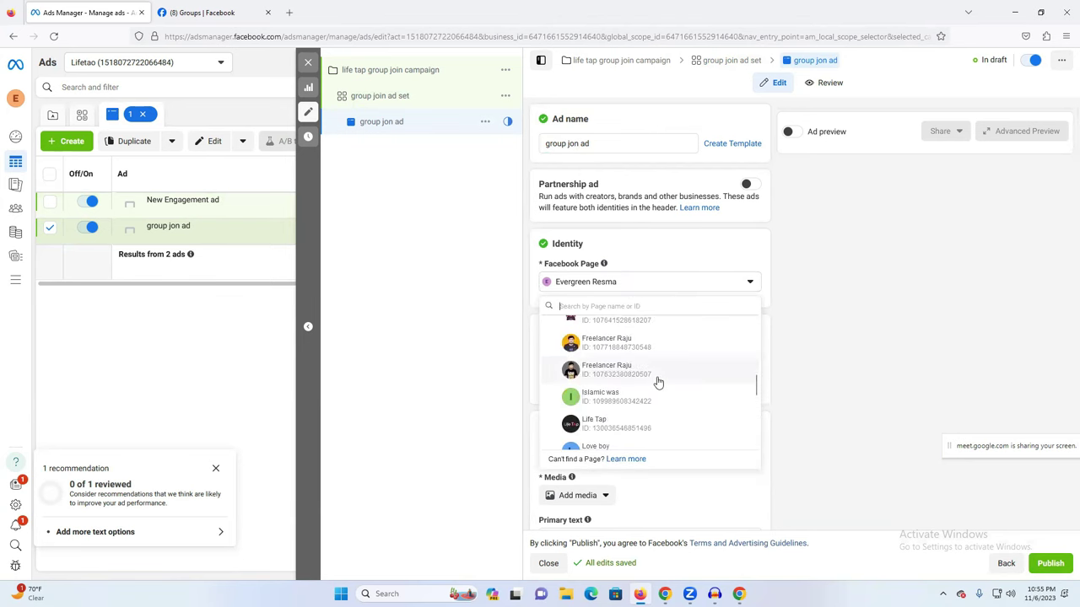
scroll(641, 376, "down", 1)
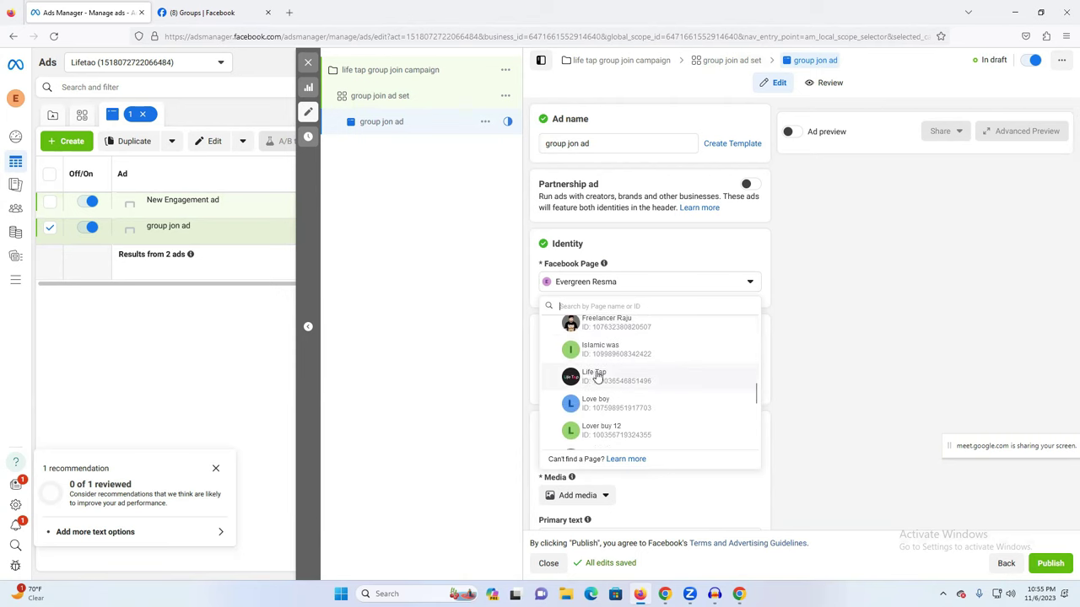
left_click(596, 378)
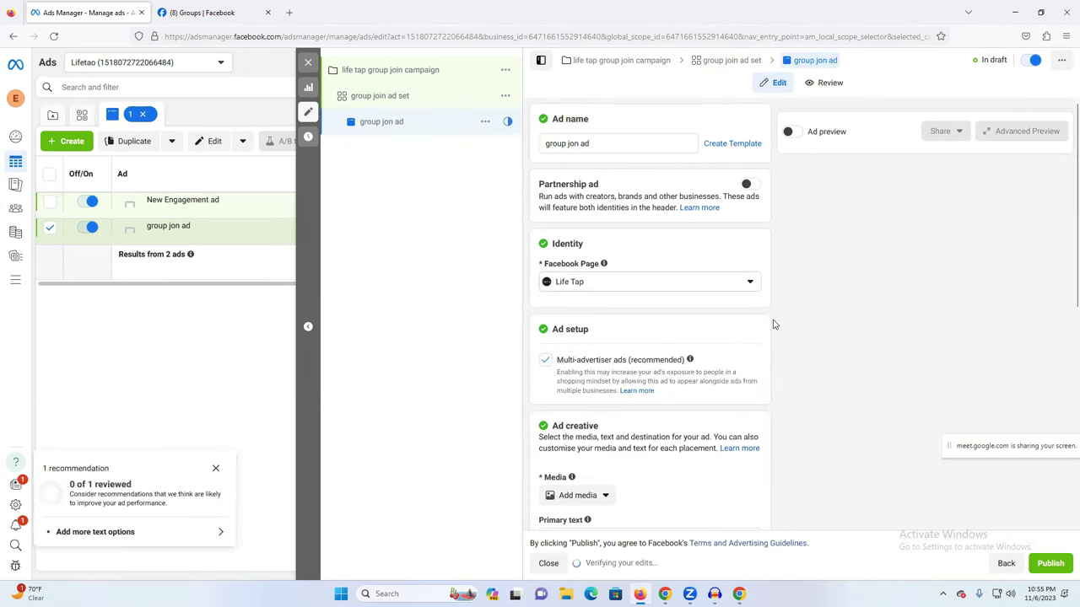
- Check the Facebook group requirement in the ad's Destination section
scroll(774, 325, "down", 4)
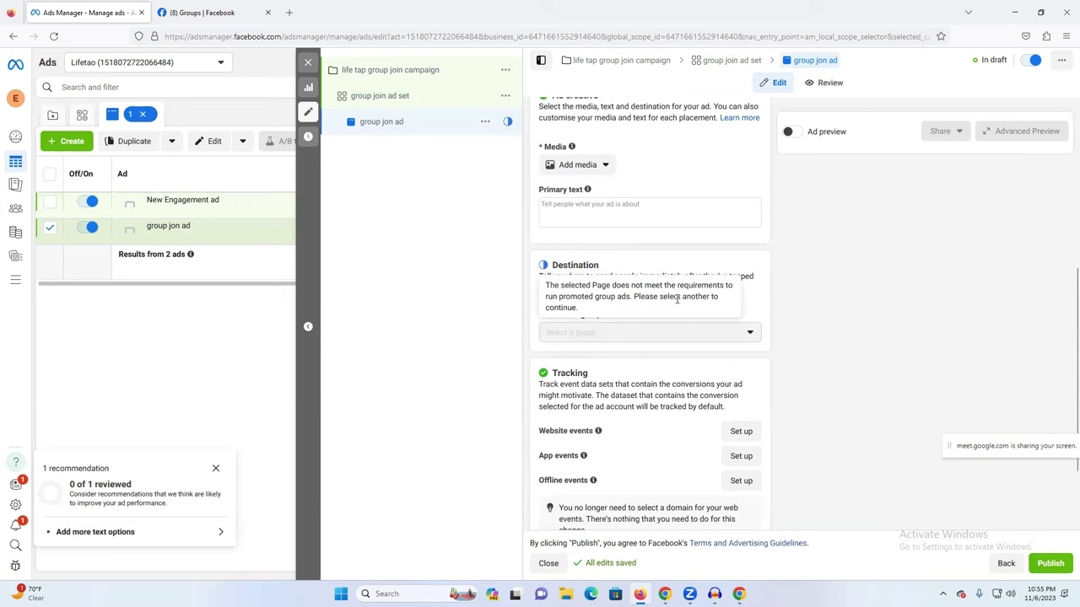
triple_click(635, 294)
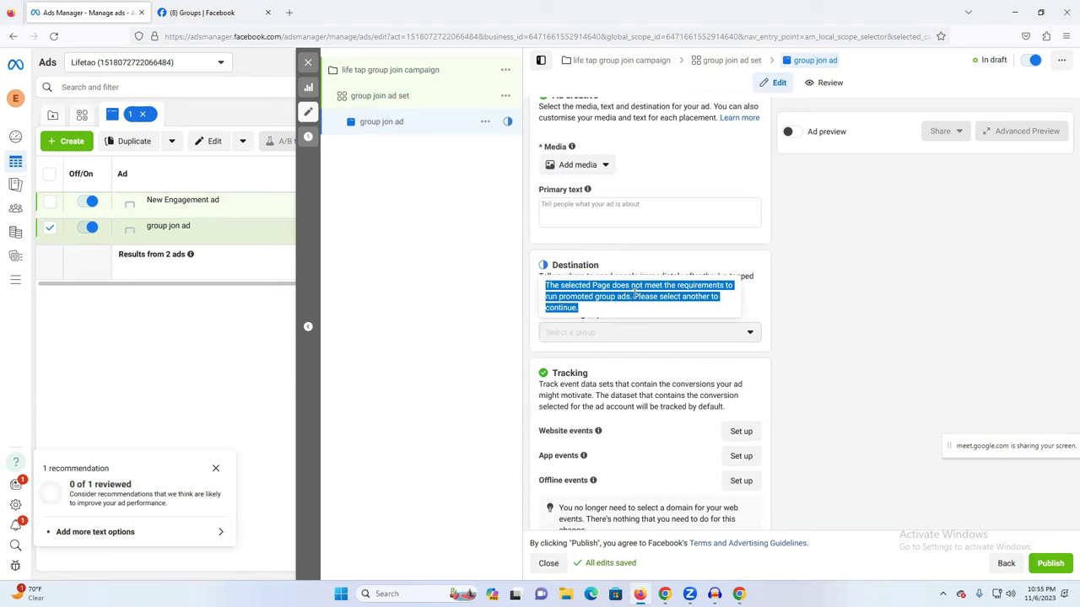
left_click(631, 300)
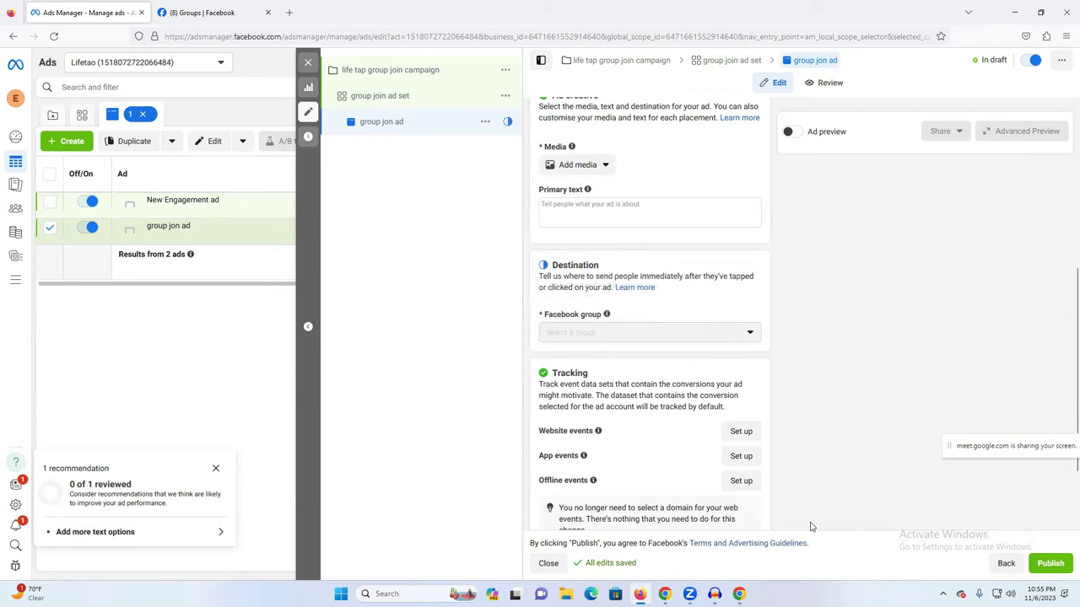
- Switch to the Facebook Groups page and look at the Life Tap Page's notifications
mouse_move(738, 582)
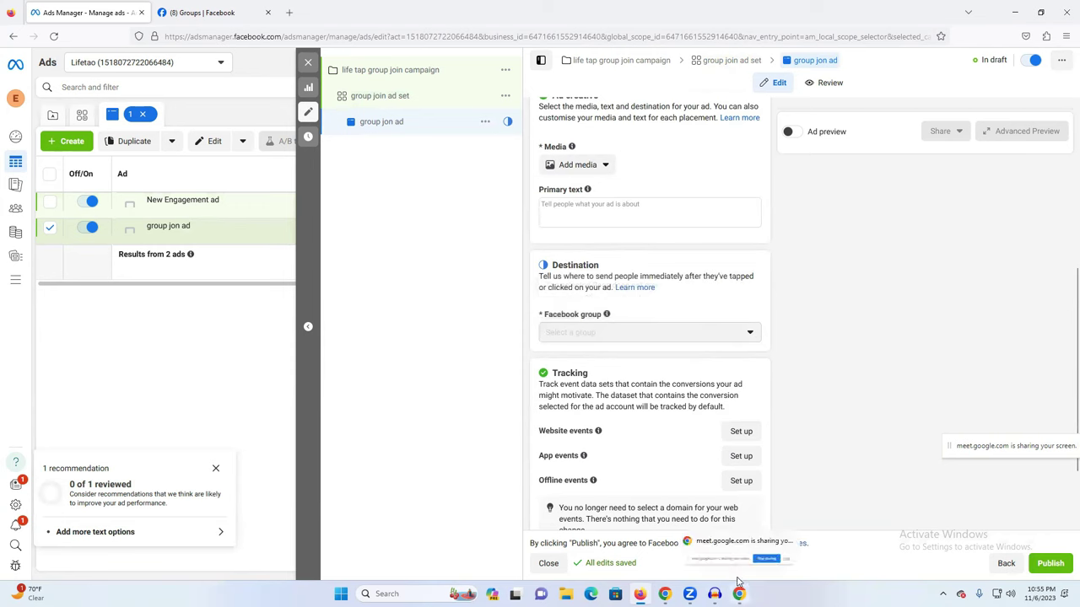
left_click(218, 10)
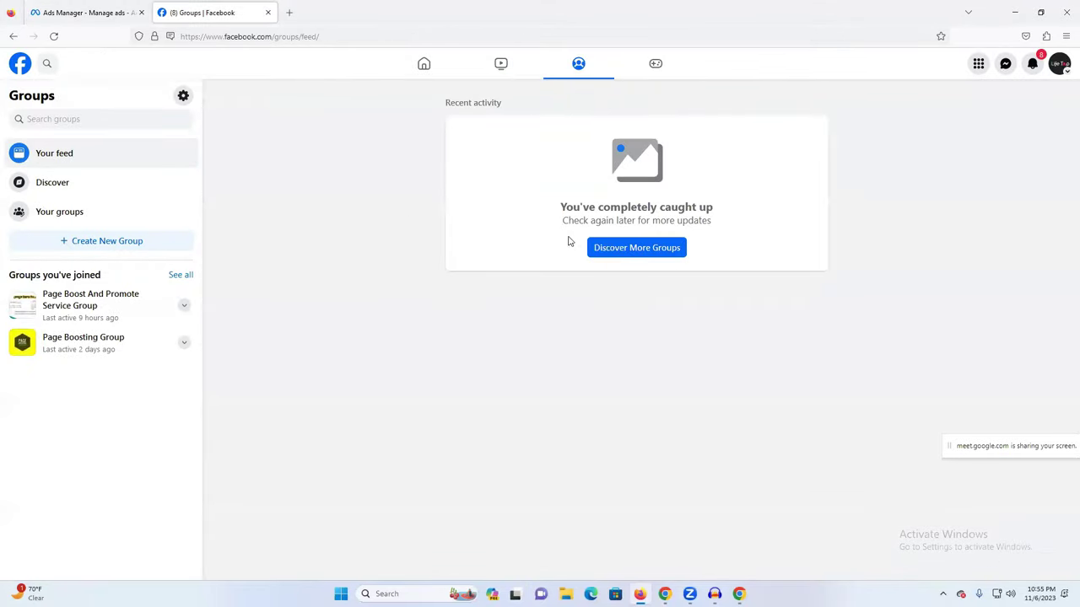
left_click(1032, 64)
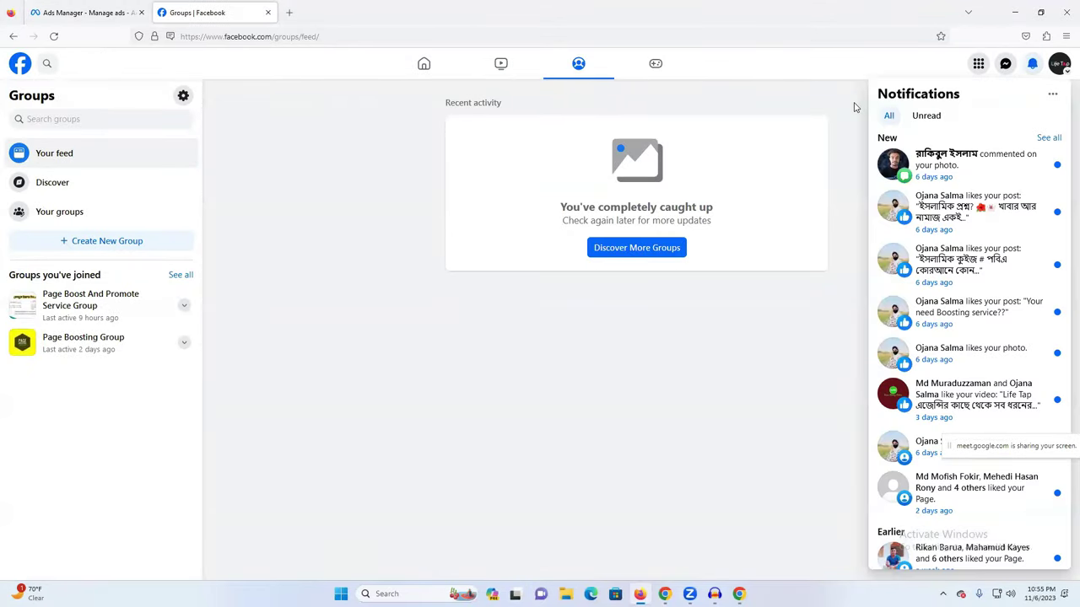
left_click(855, 107)
left_click(1034, 65)
left_click(838, 108)
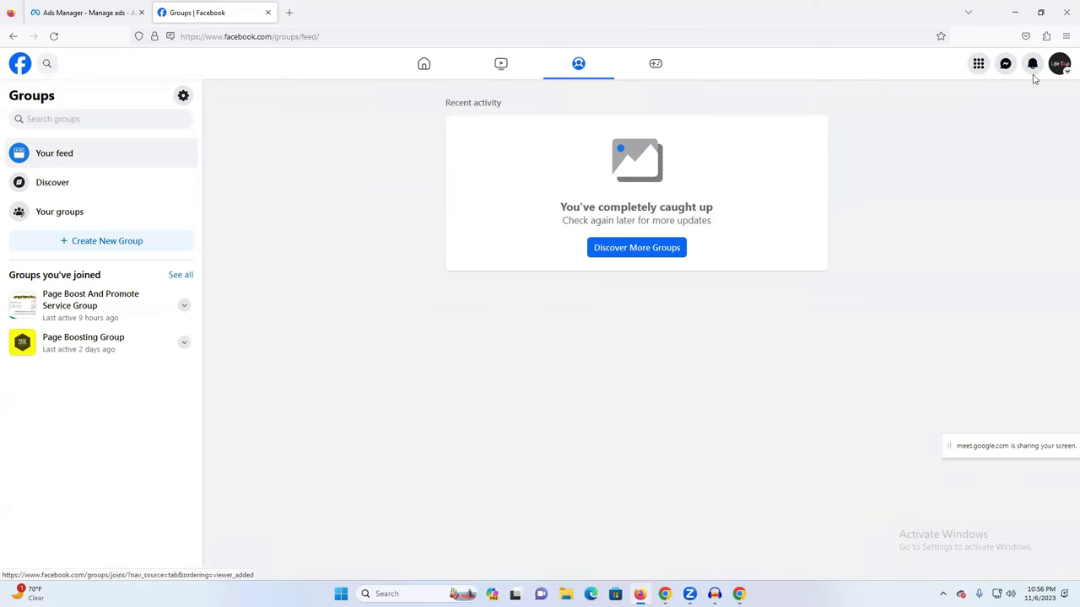
- Open the group creation form for the Life Tap Page by way of Facebook's home feed and Groups
left_click(424, 68)
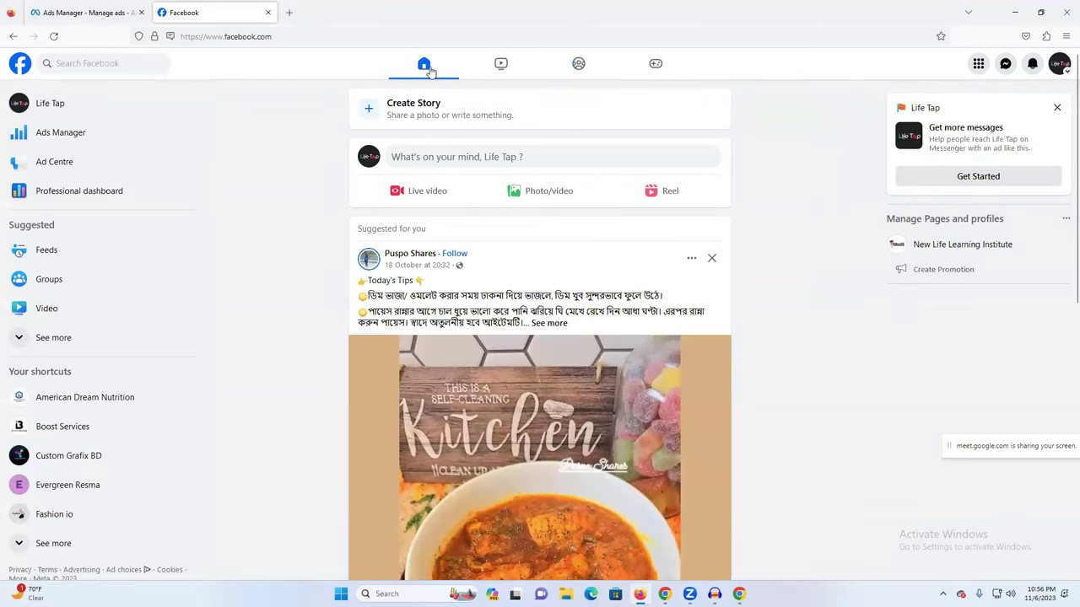
left_click(82, 281)
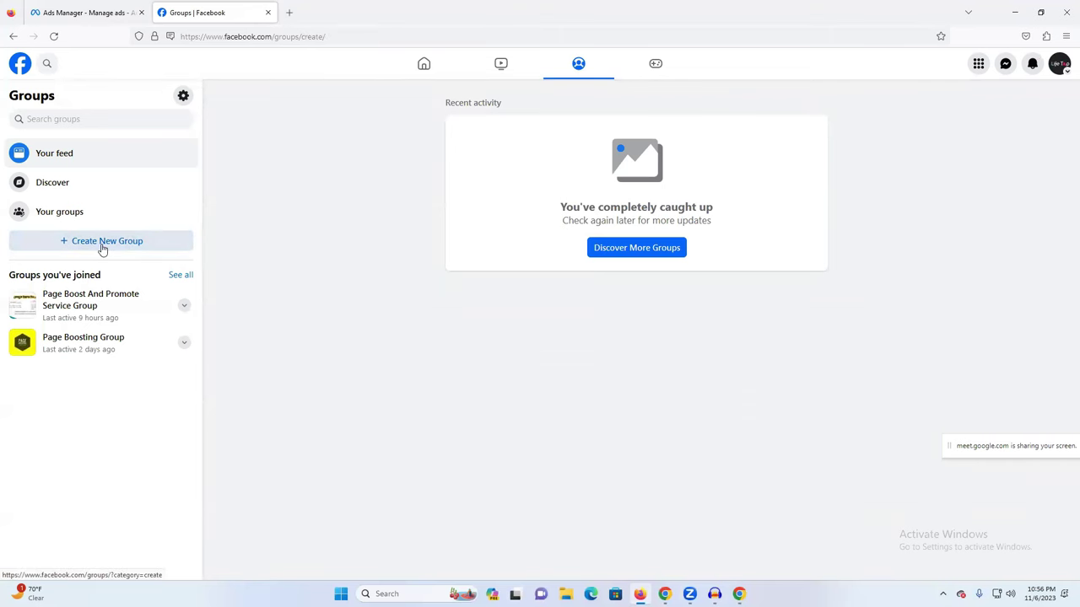
left_click(102, 242)
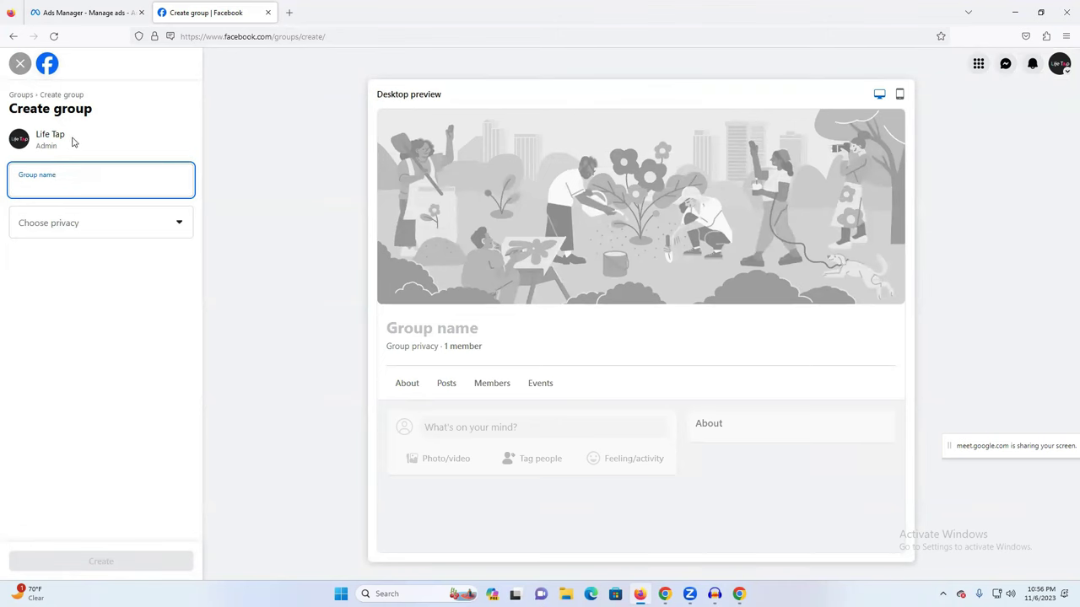
- Create a public Facebook group named Life Tap with the Life Tap Page as admin
left_click_drag(73, 139, 40, 137)
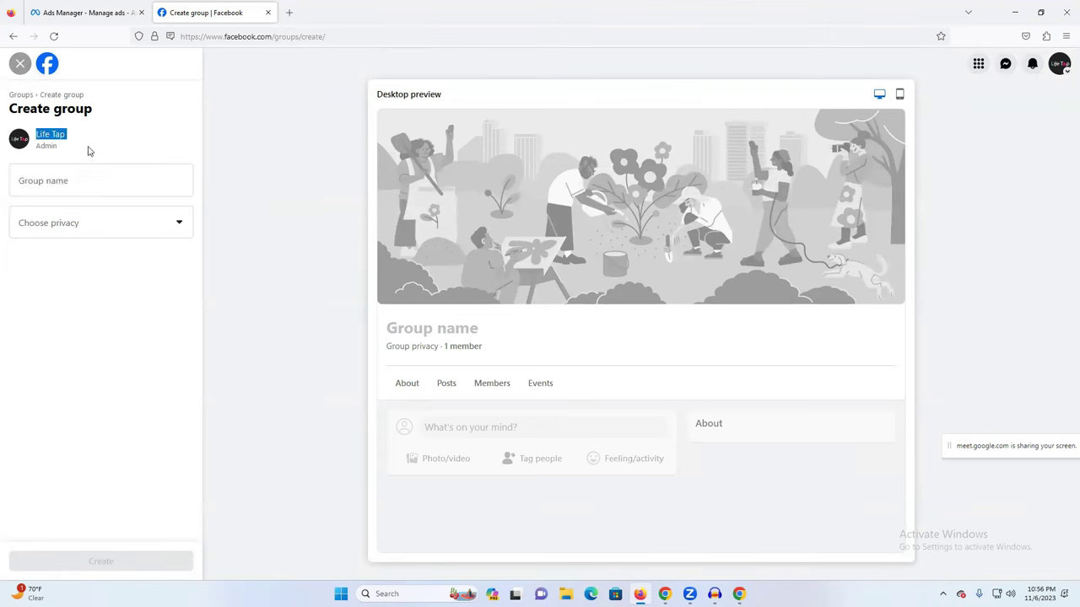
left_click(111, 178)
type("Life Tap")
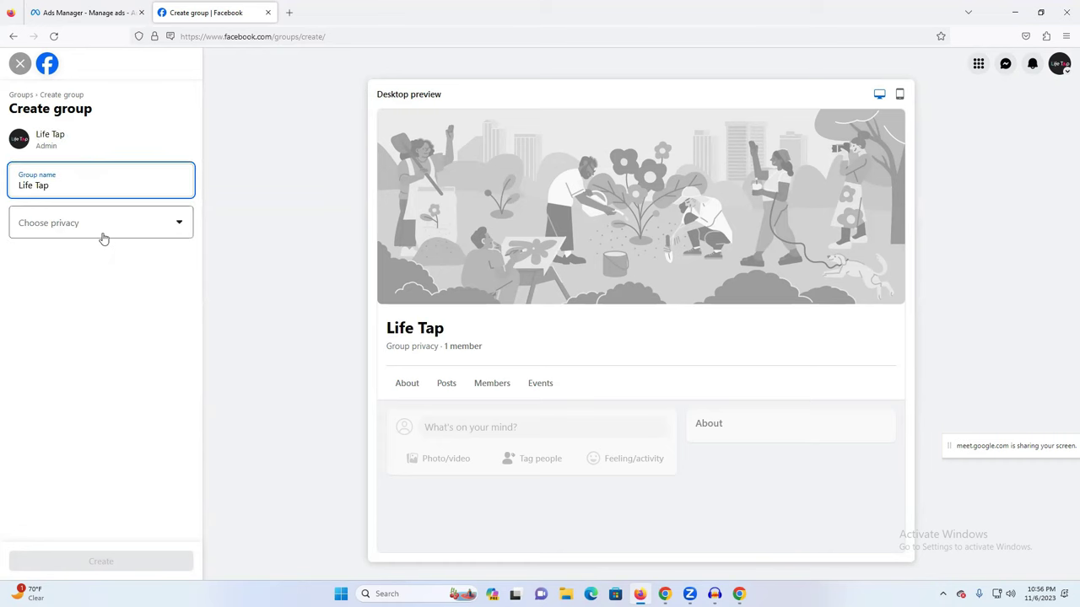
left_click(60, 234)
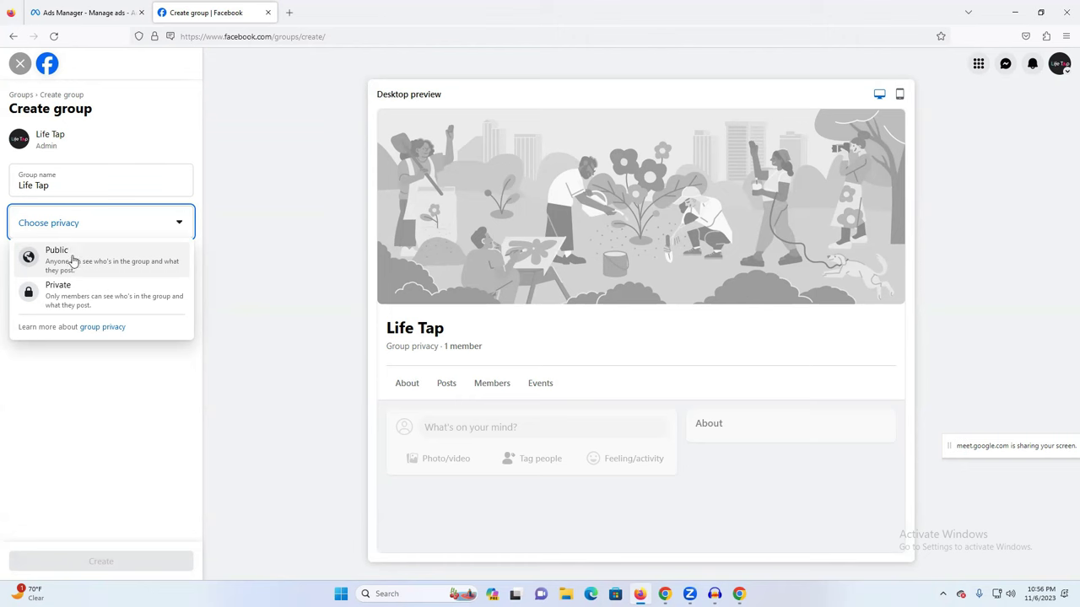
left_click(73, 254)
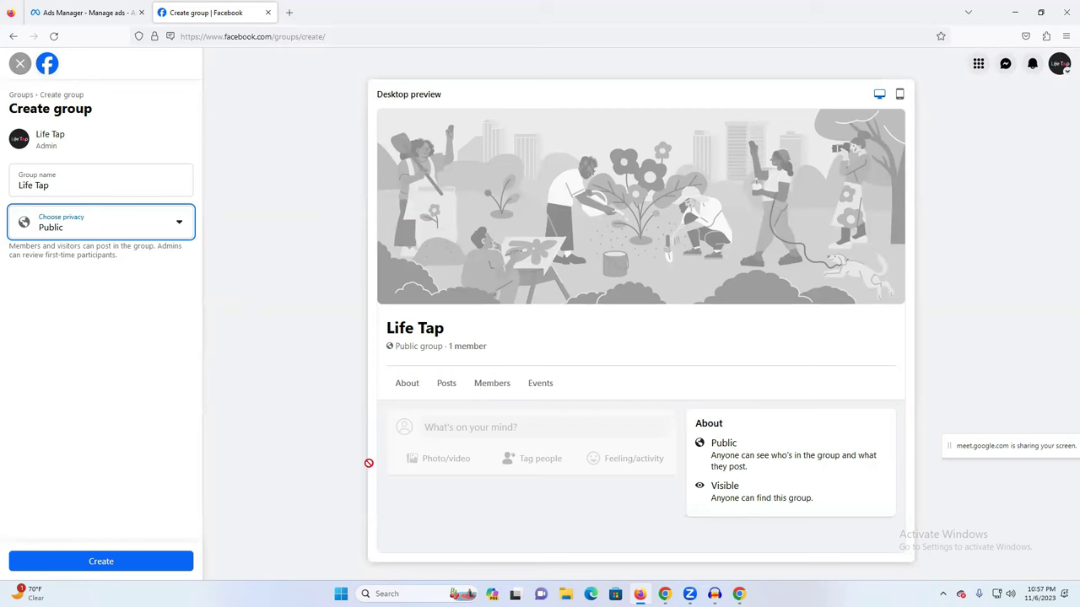
left_click(87, 563)
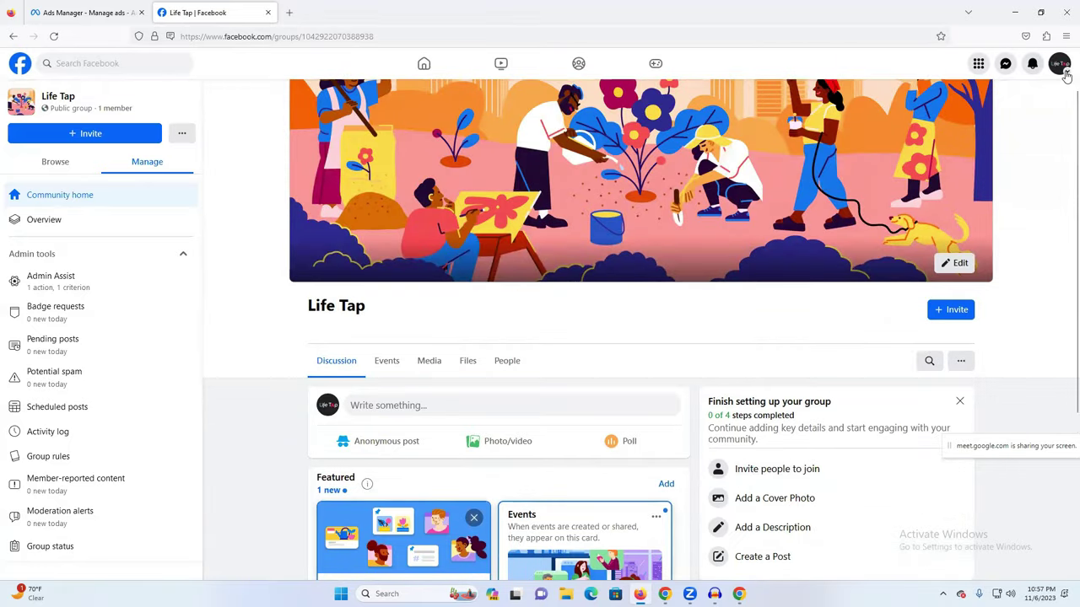
- Open the new Life Tap group from the Life Tap Page's groups section and look over its discussion page
left_click(1065, 76)
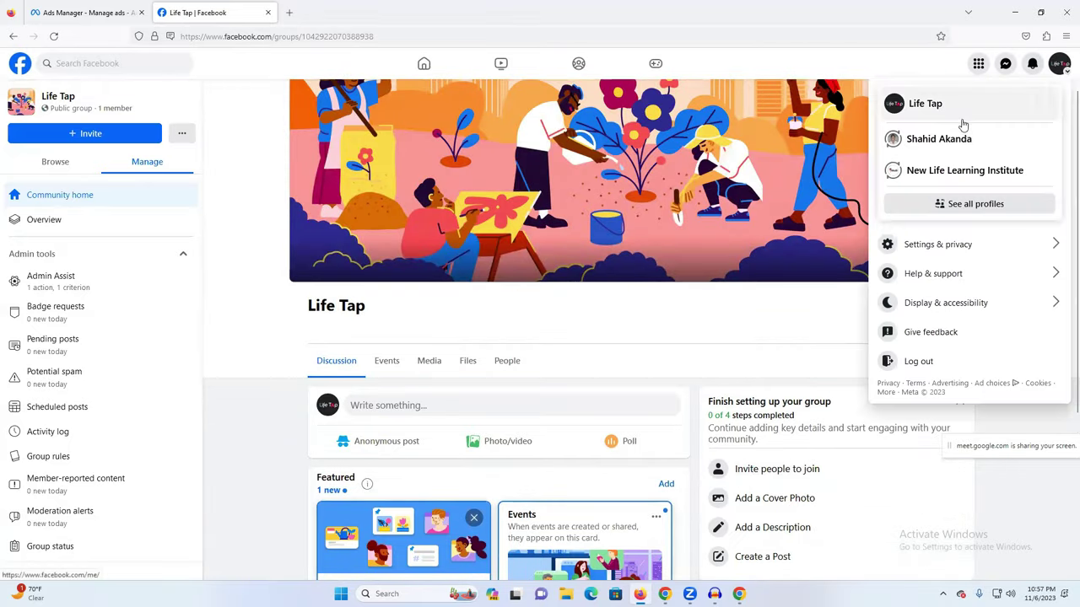
left_click(959, 116)
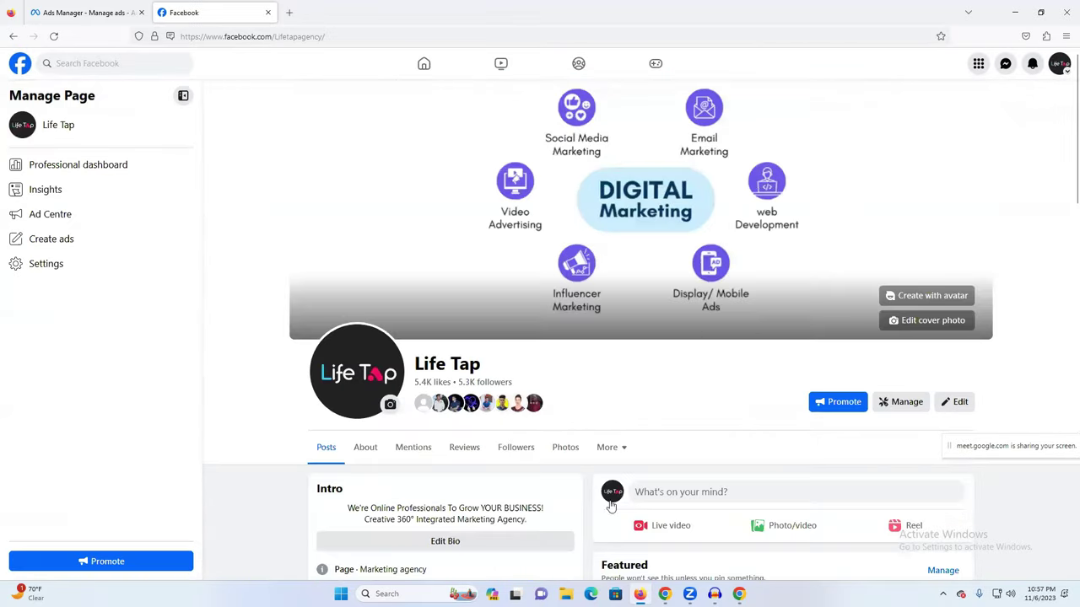
left_click(614, 448)
left_click(612, 519)
left_click(398, 317)
scroll(631, 337, "down", 2)
scroll(619, 348, "up", 1)
scroll(618, 348, "up", 4)
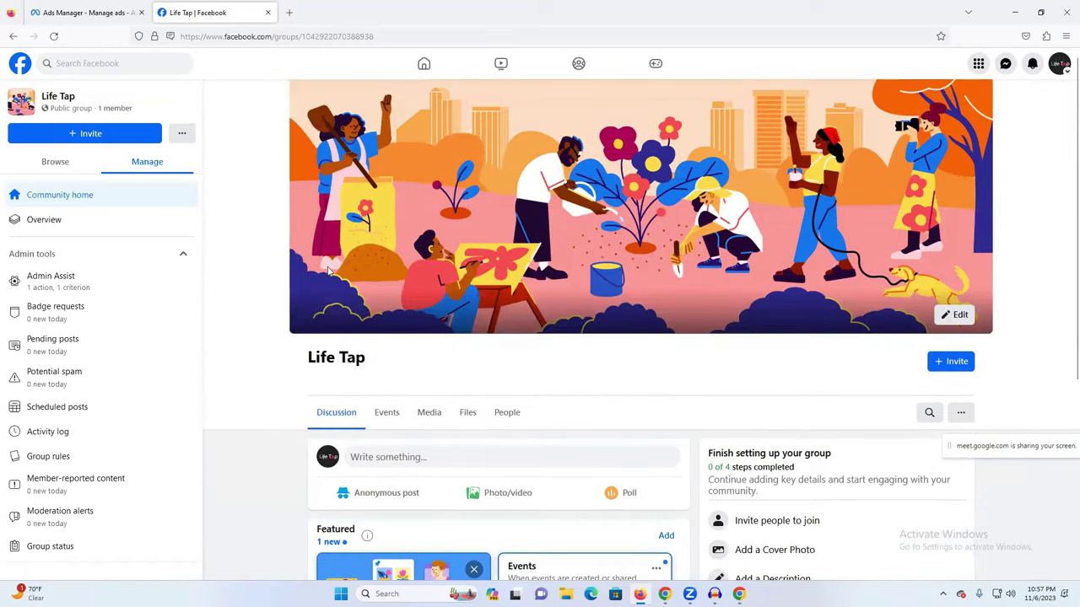
scroll(902, 393, "down", 4)
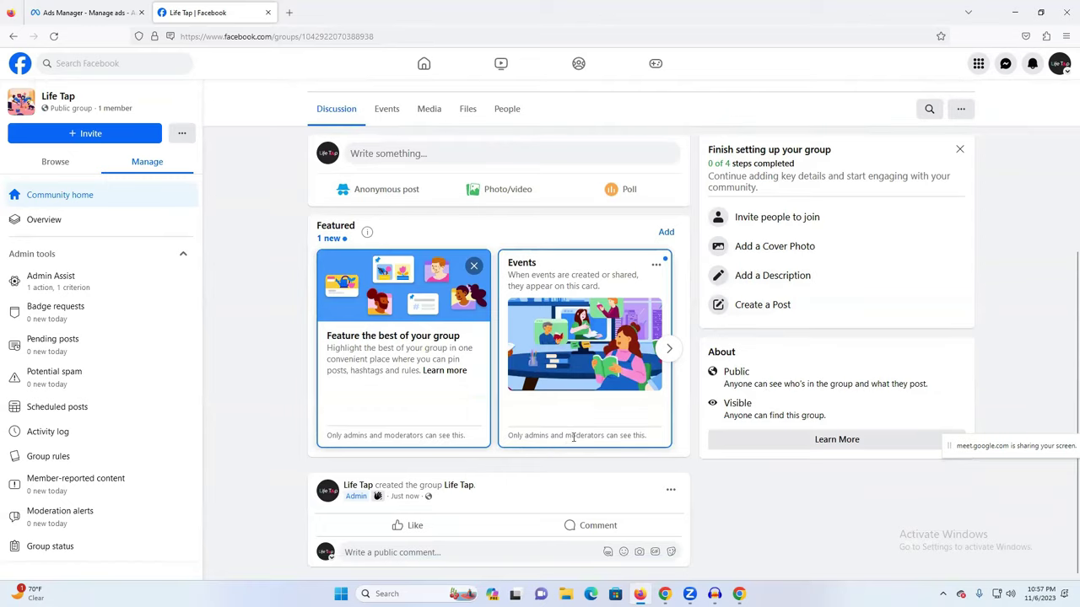
scroll(572, 437, "up", 4)
scroll(569, 412, "down", 3)
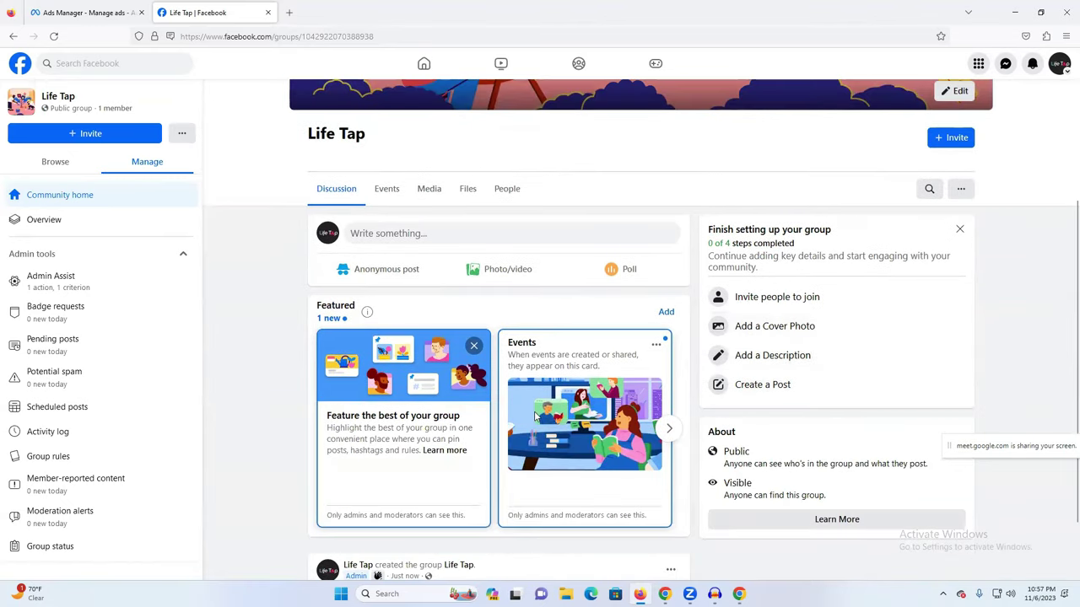
- Publish a photo post in the Life Tap group with Screenshot_88 from the Downloads folder
left_click(501, 280)
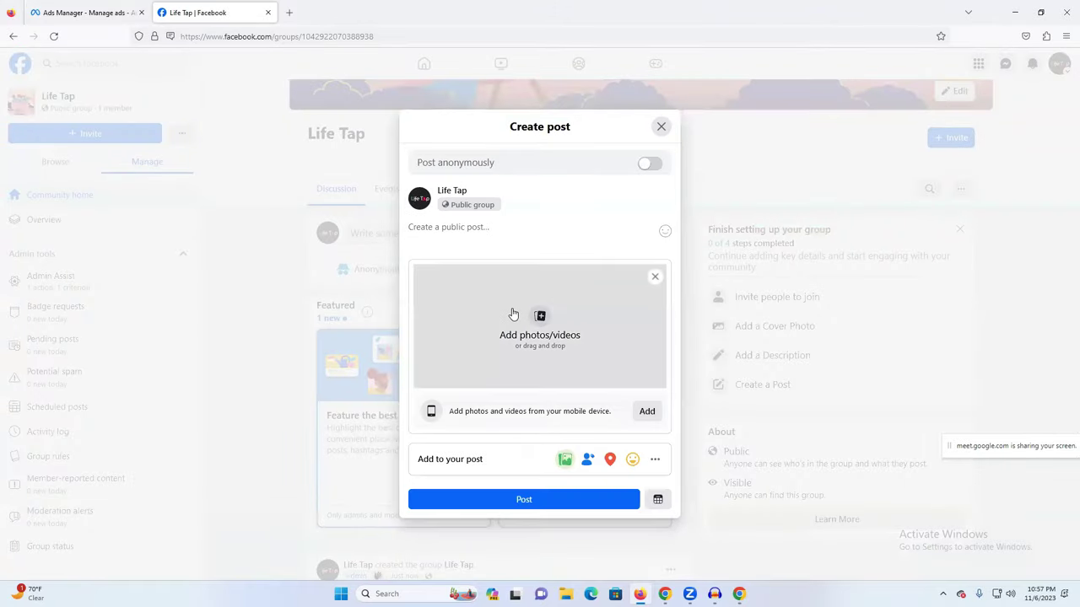
left_click(512, 313)
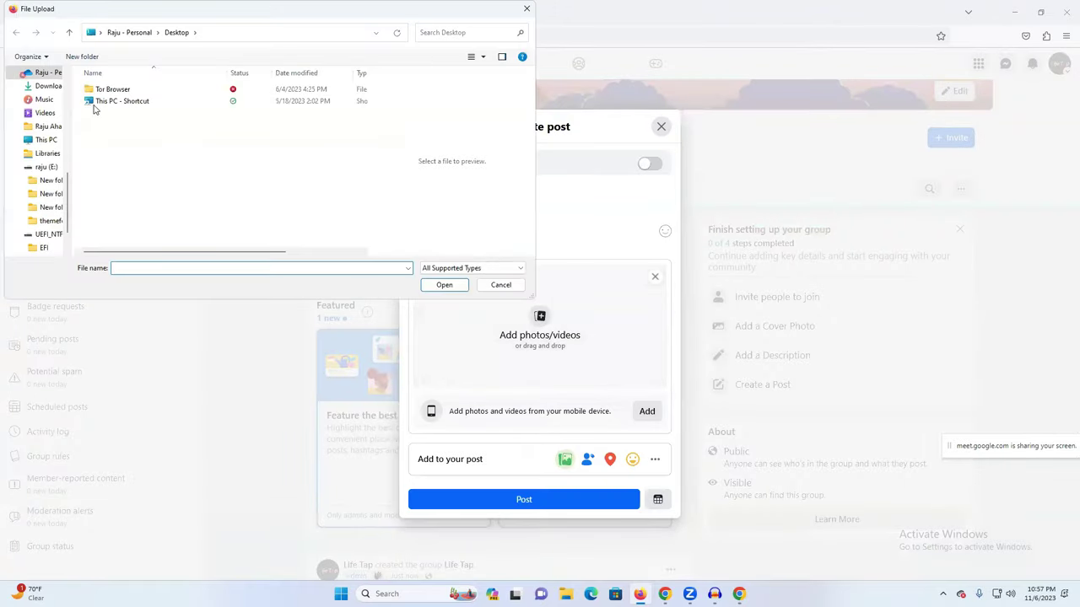
left_click(46, 85)
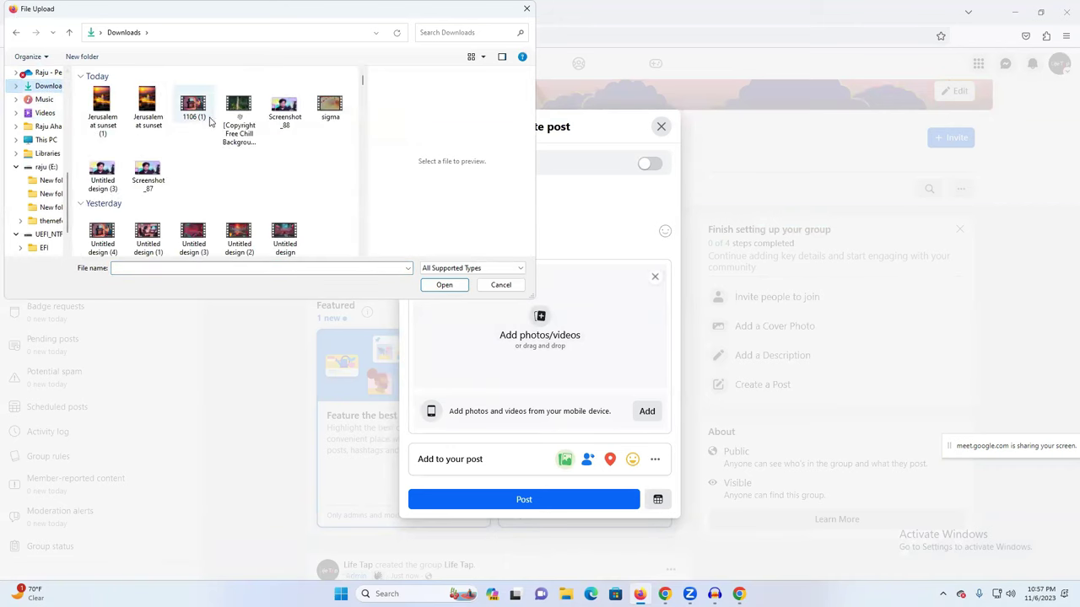
left_click(285, 108)
left_click(449, 287)
left_click(531, 508)
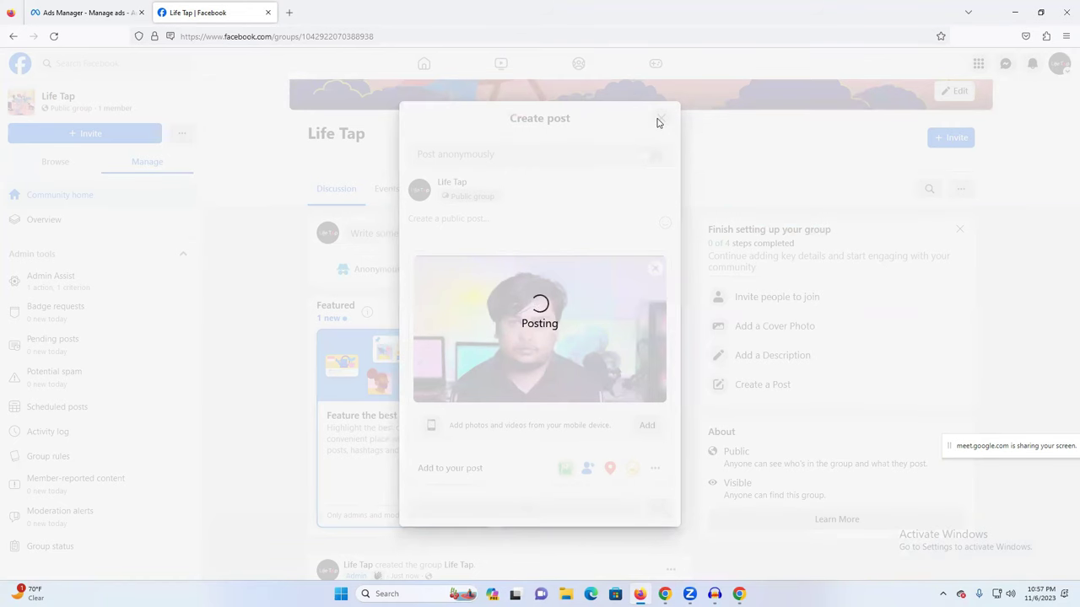
scroll(540, 340, "down", 5)
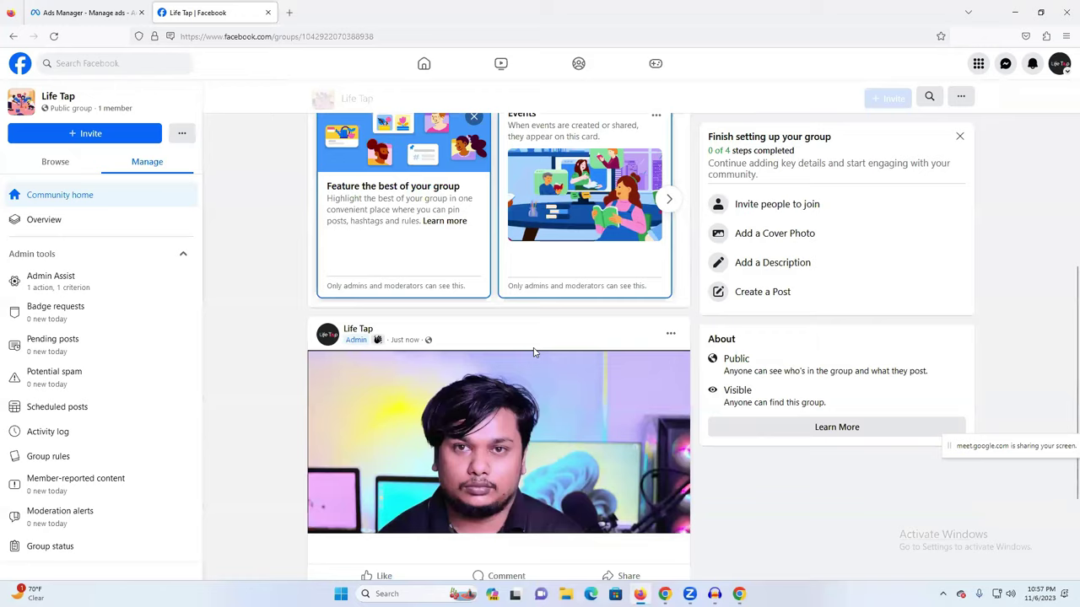
scroll(541, 341, "up", 3)
- Switch back to Ads Manager and check whether the ad's Destination section offers a Facebook group
left_click(58, 6)
mouse_move(751, 329)
scroll(643, 345, "up", 2)
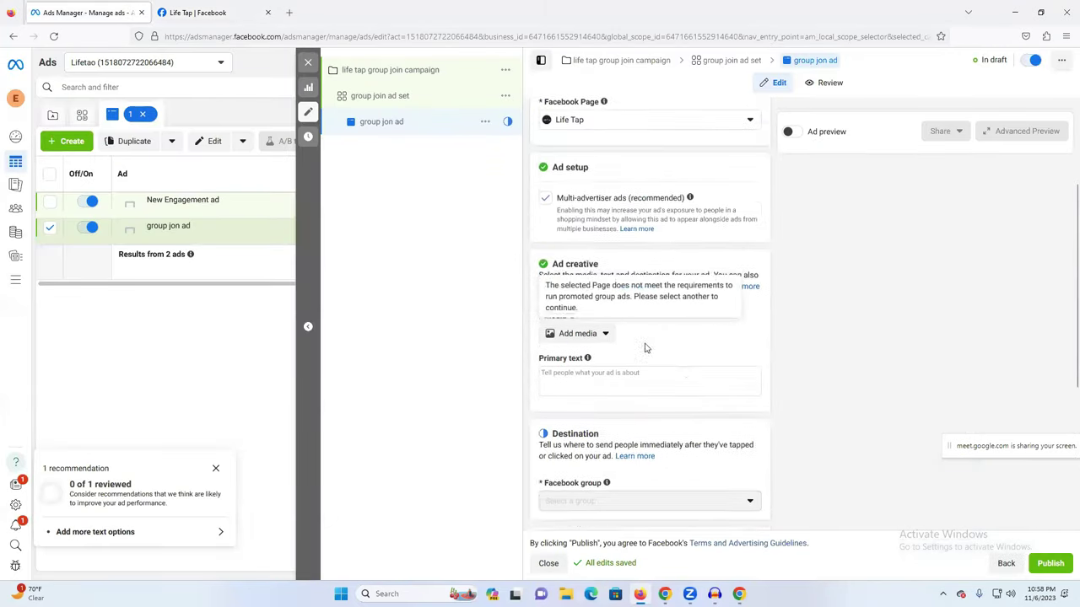
scroll(644, 369, "down", 3)
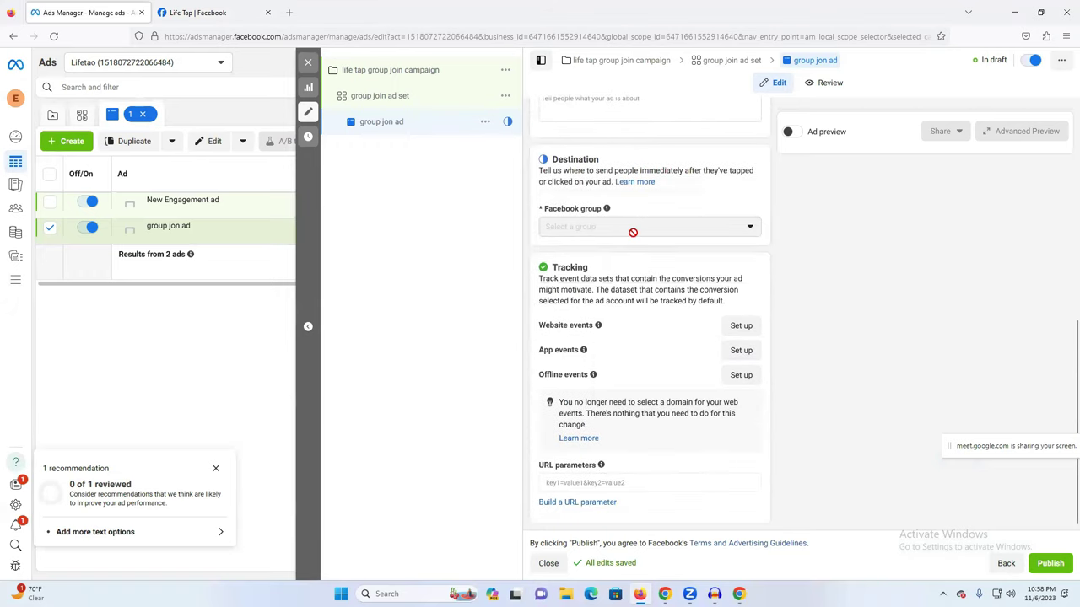
scroll(556, 232, "up", 3)
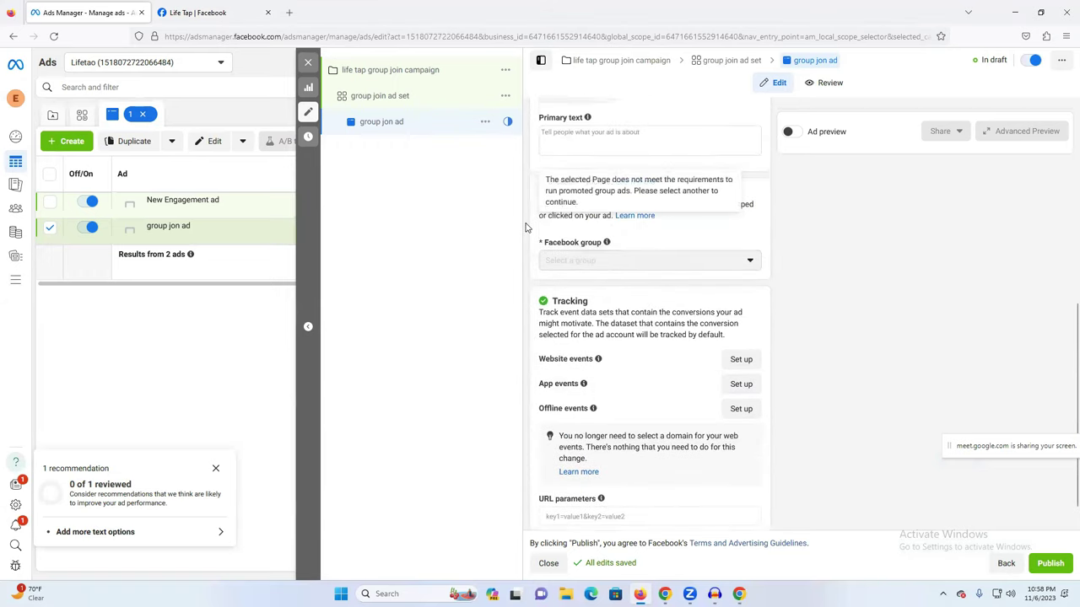
- Refresh the ads table, reopen the group jon ad for editing and recheck its Facebook group destination
left_click(309, 64)
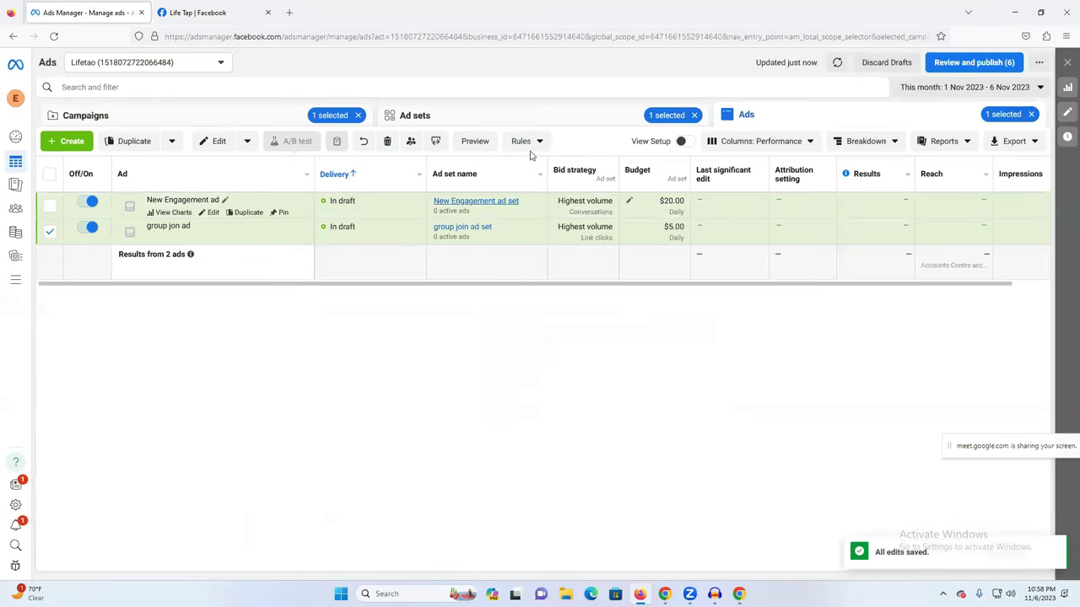
left_click(837, 64)
left_click(837, 65)
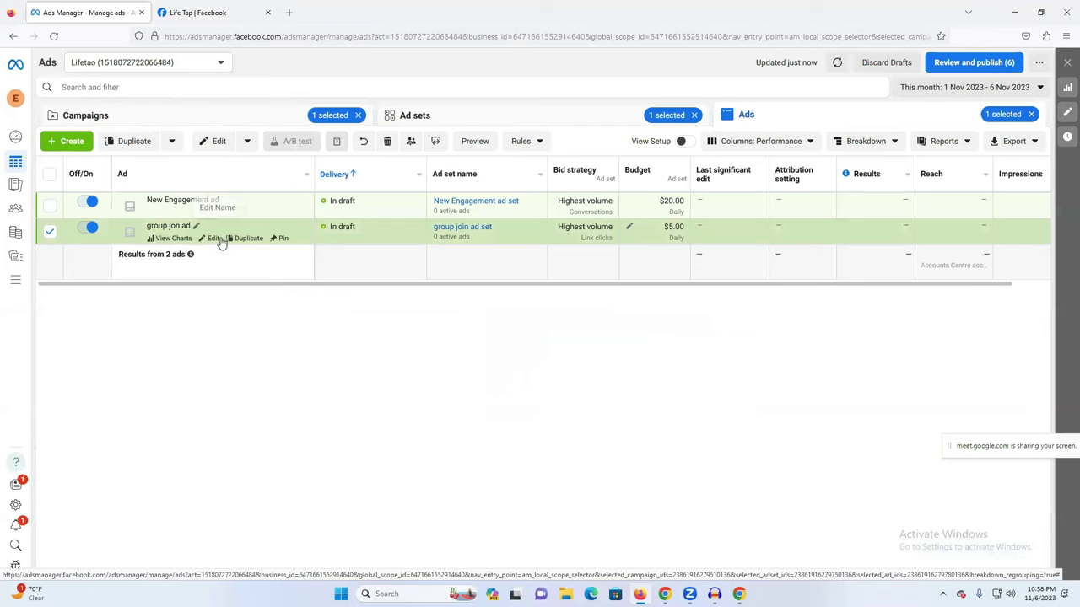
left_click(212, 239)
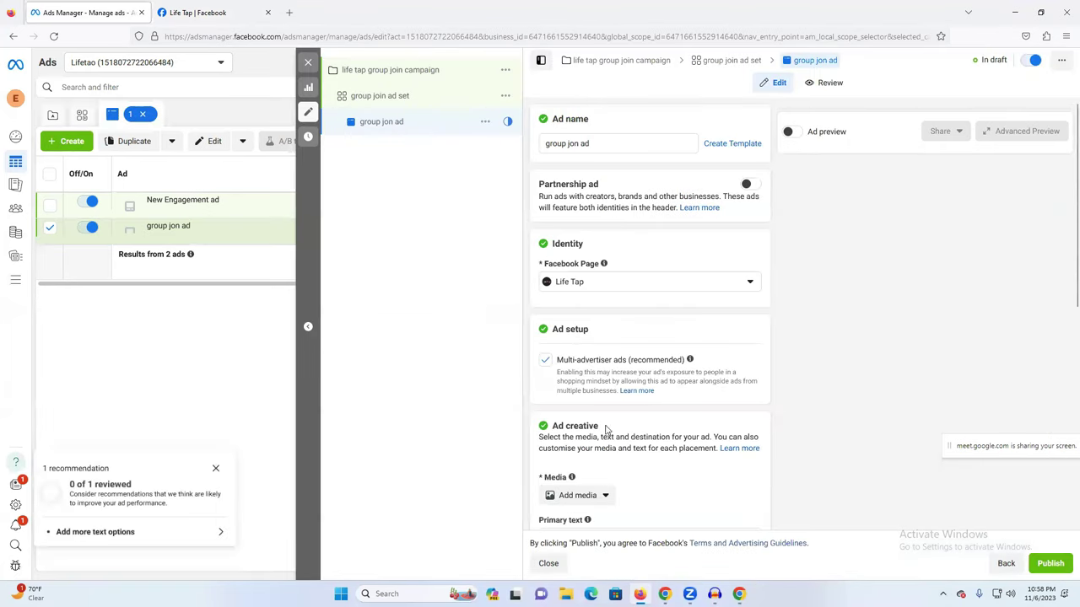
scroll(641, 407, "down", 3)
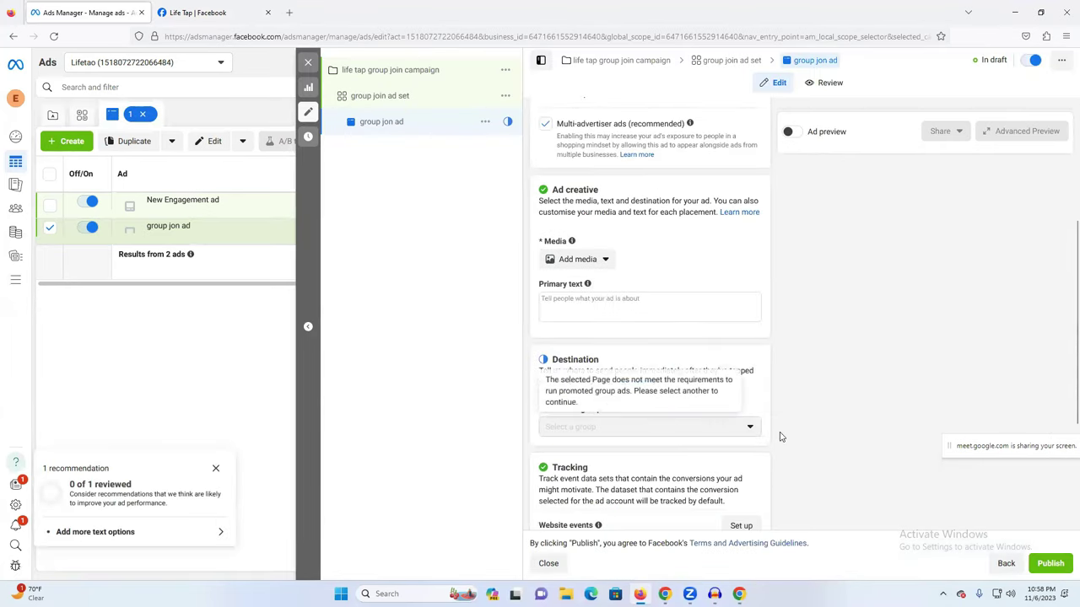
- Close the ad editor, reload Ads Manager, clear the ad and campaign selections and show the campaigns list
left_click(308, 62)
left_click(53, 38)
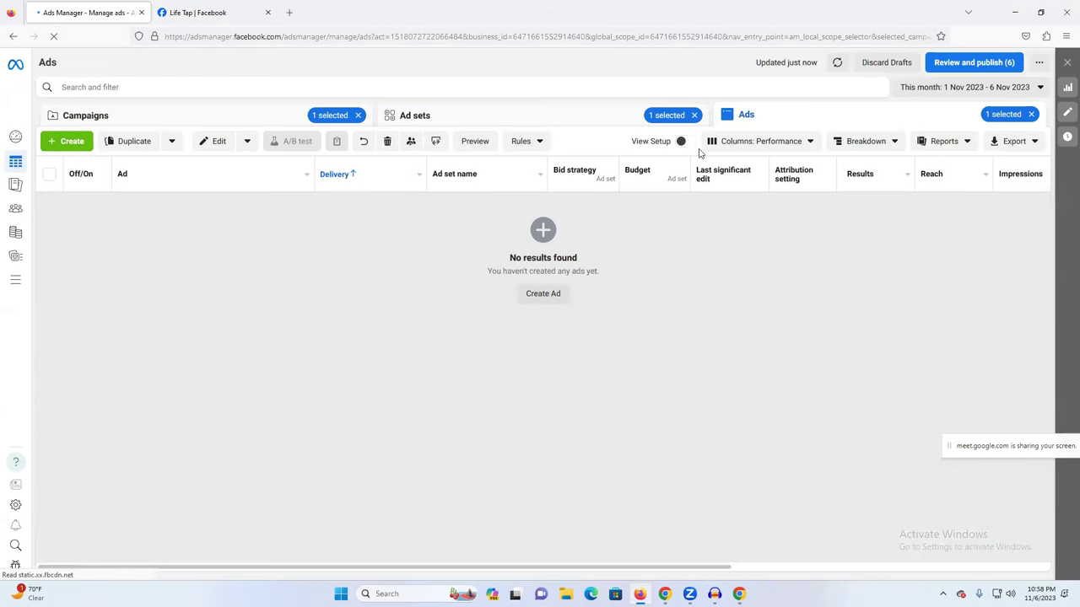
left_click(694, 179)
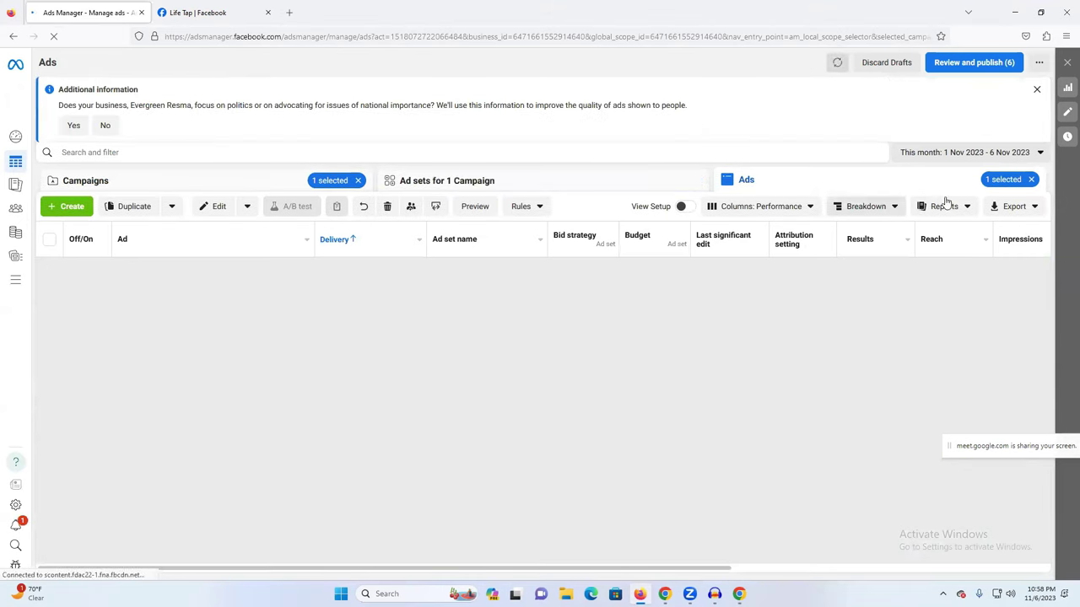
left_click(1031, 178)
left_click(357, 180)
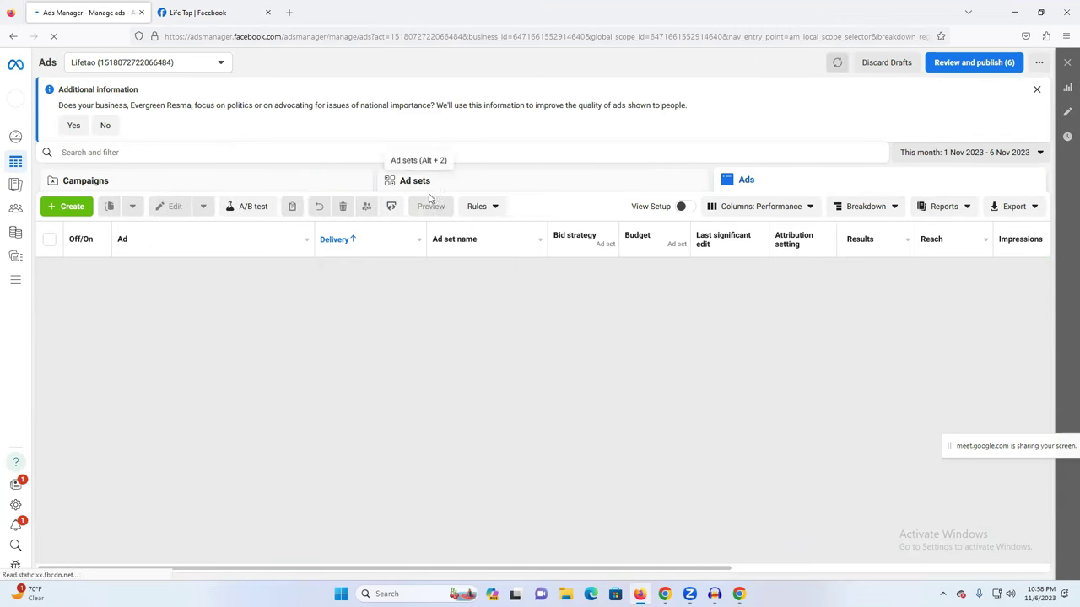
left_click(126, 185)
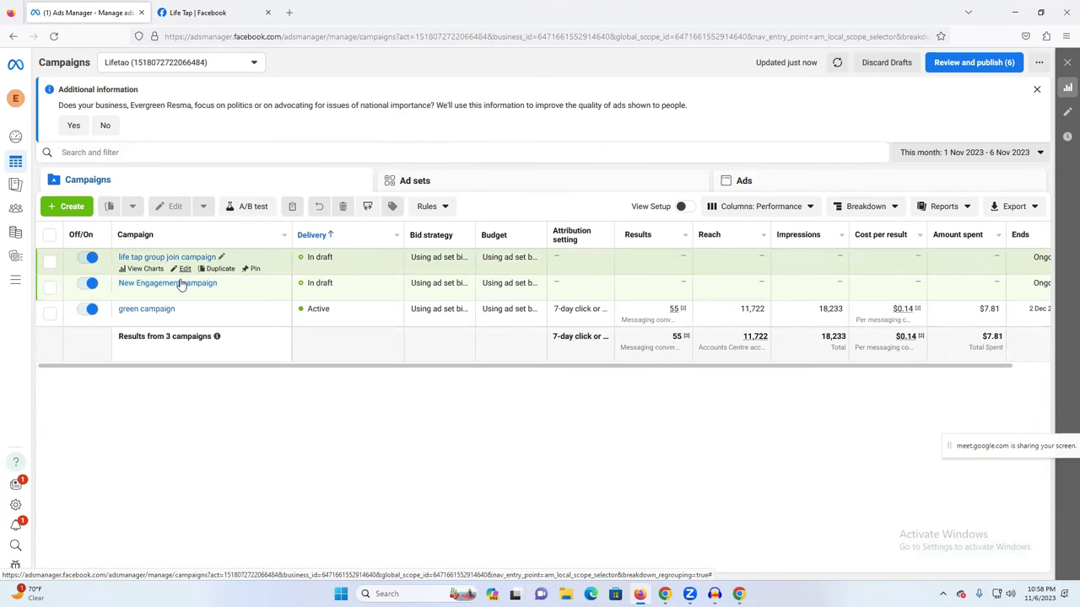
- Set the Facebook group destination of the group jon ad in the life tap group join campaign to Life Tap
left_click(183, 268)
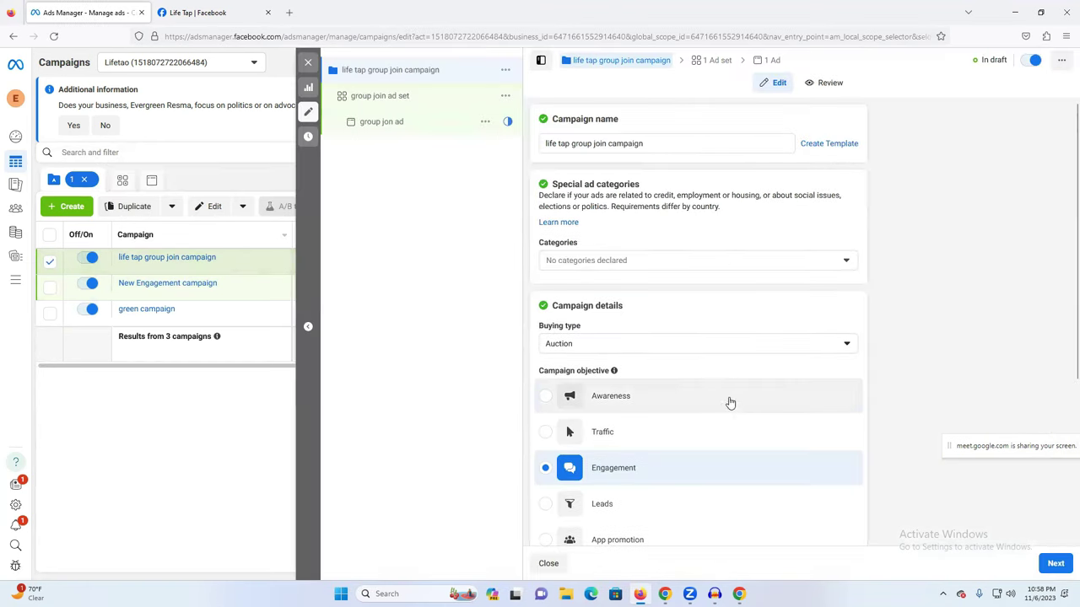
left_click(378, 123)
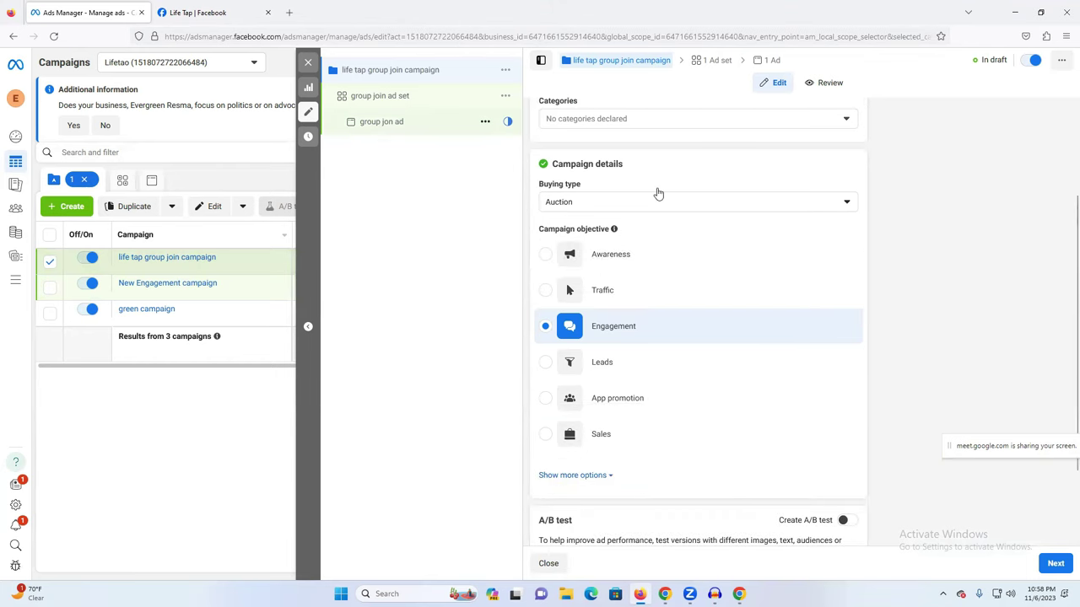
scroll(815, 350, "down", 1)
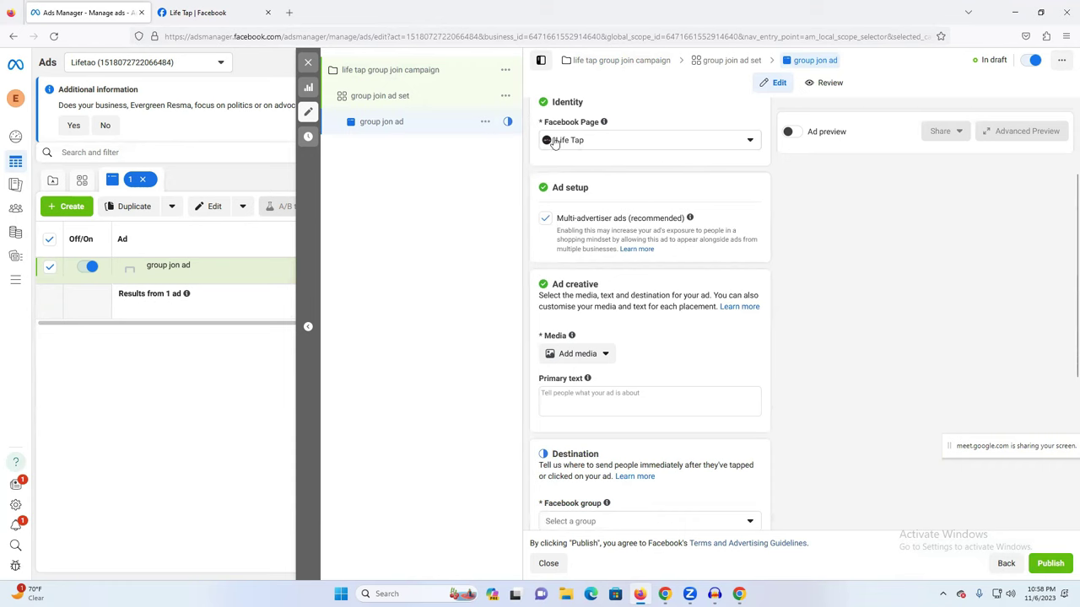
scroll(802, 267, "down", 1)
left_click(711, 427)
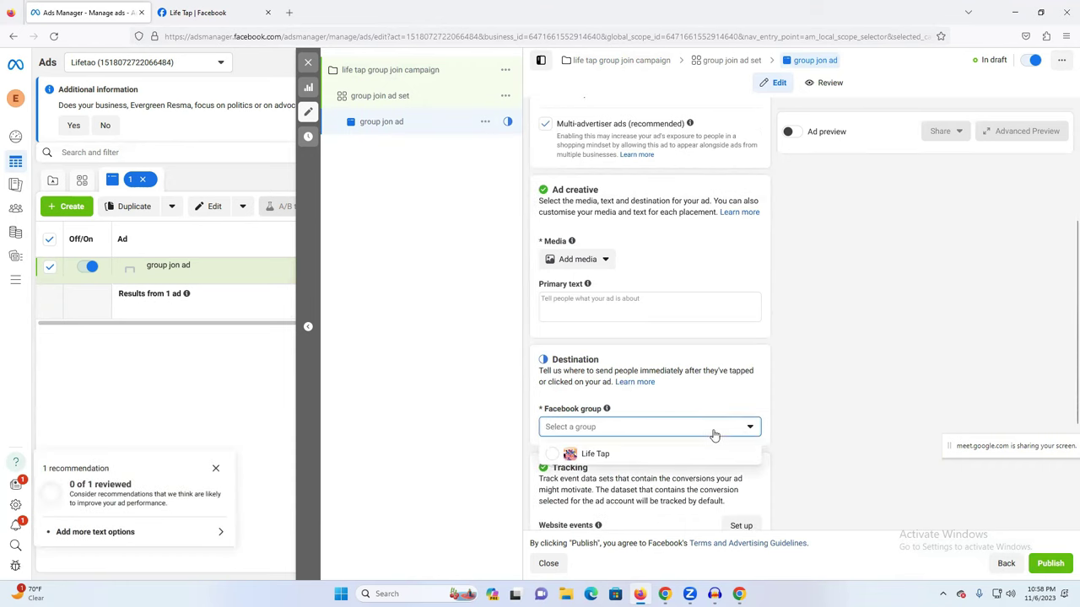
scroll(928, 331, "down", 1)
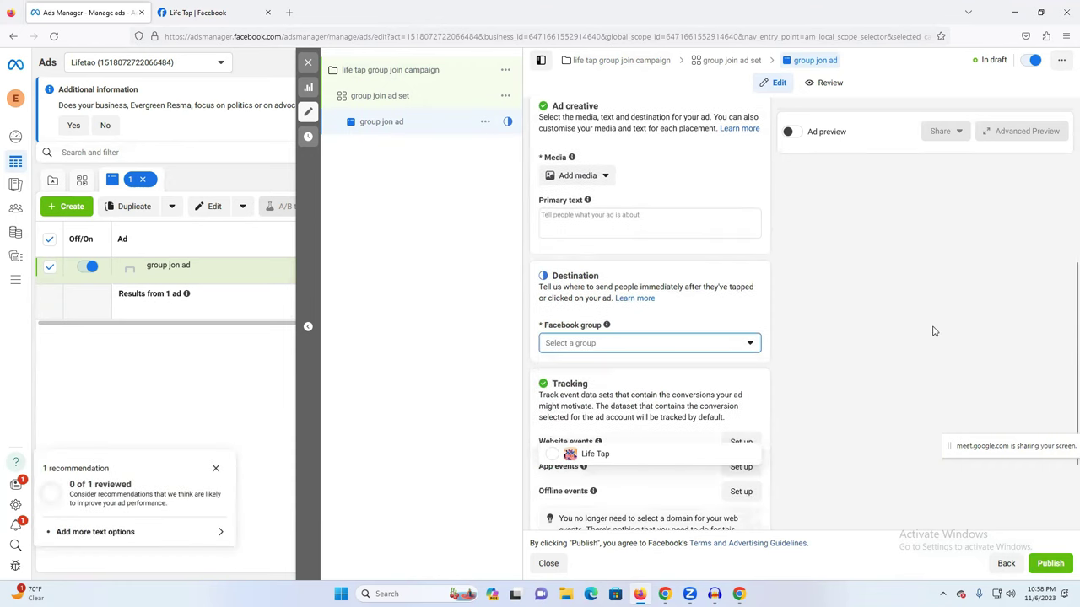
left_click(628, 460)
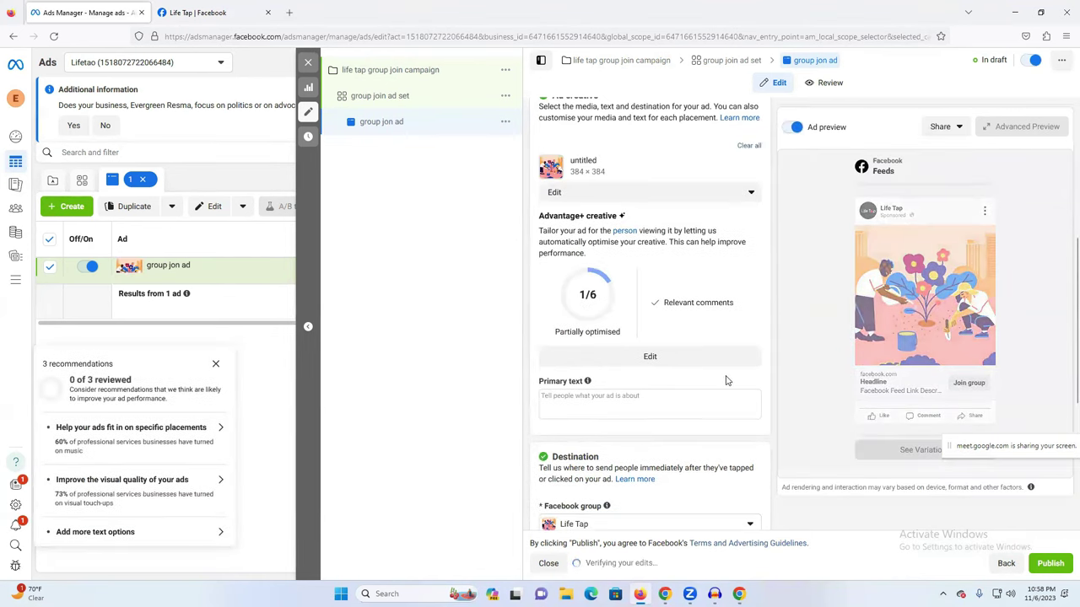
scroll(725, 378, "up", 3)
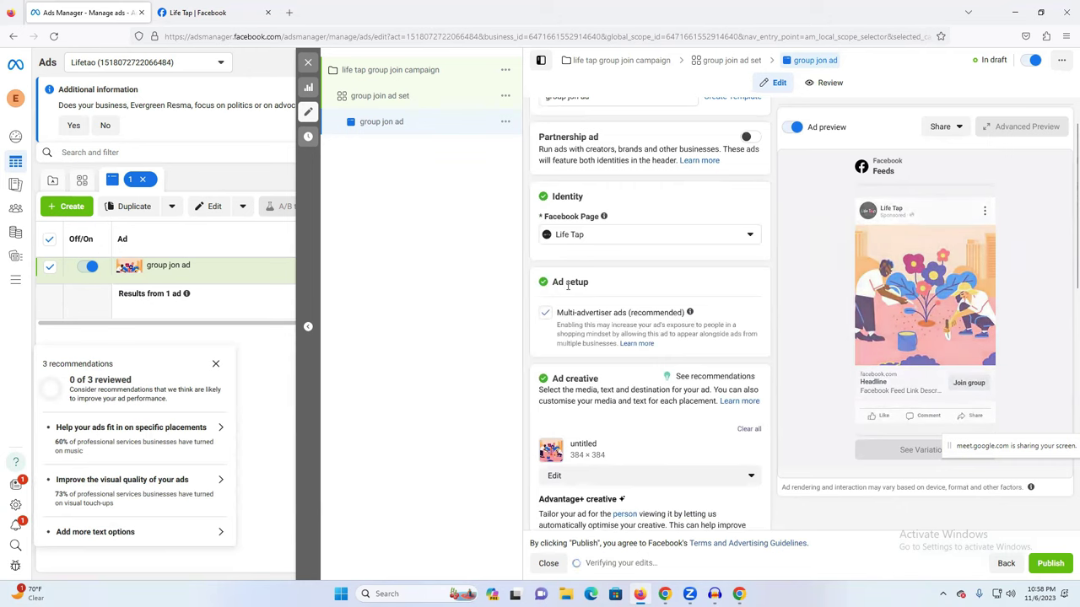
scroll(559, 326, "up", 1)
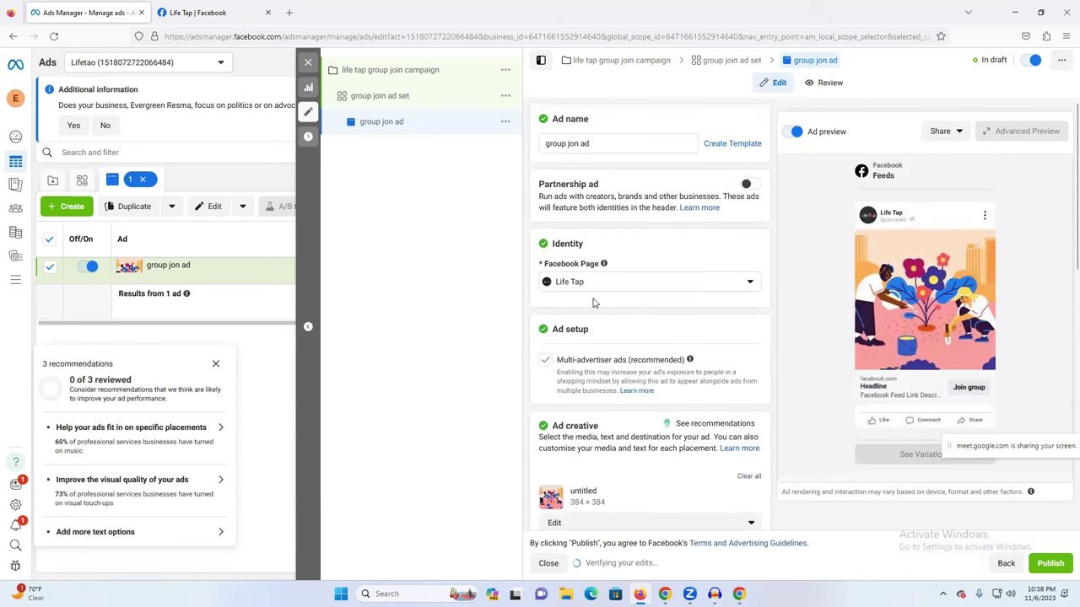
scroll(603, 249, "down", 2)
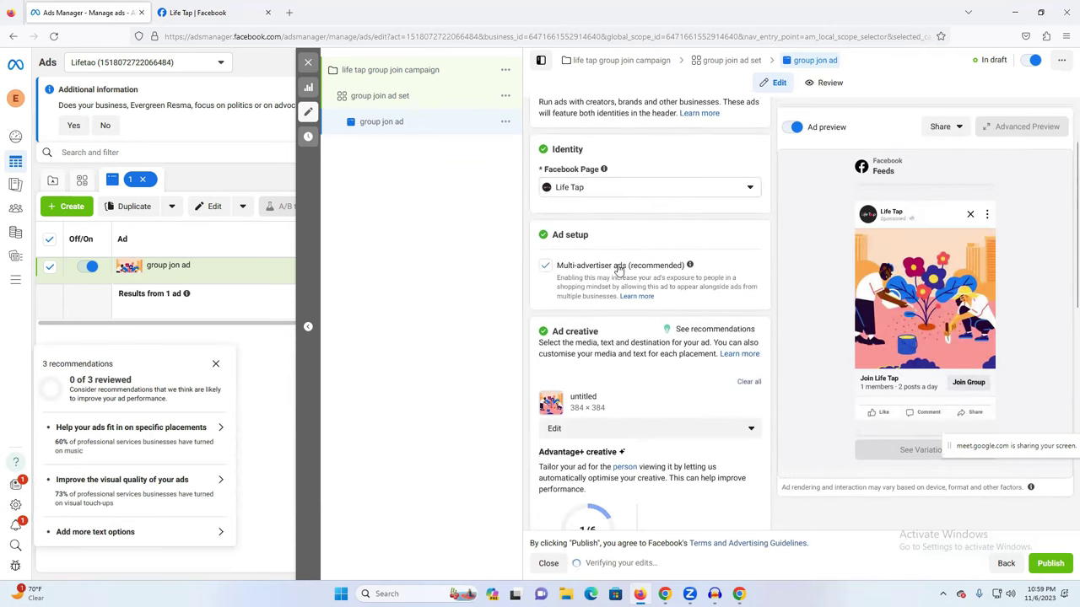
- Clear the media from the ad creative of the group jon ad
scroll(618, 313, "down", 8)
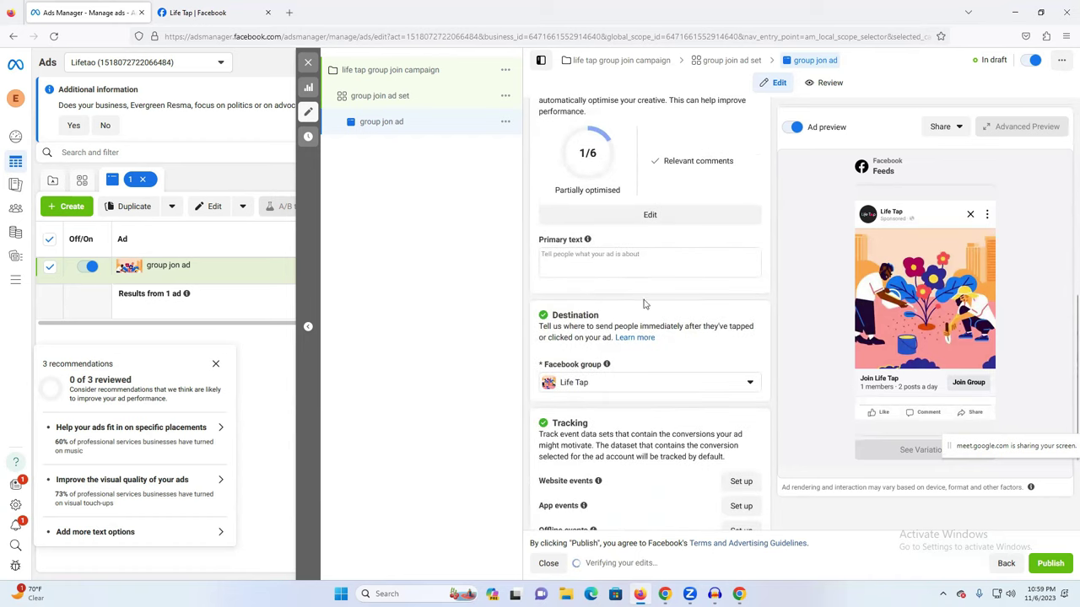
scroll(665, 261, "up", 1)
left_click(679, 267)
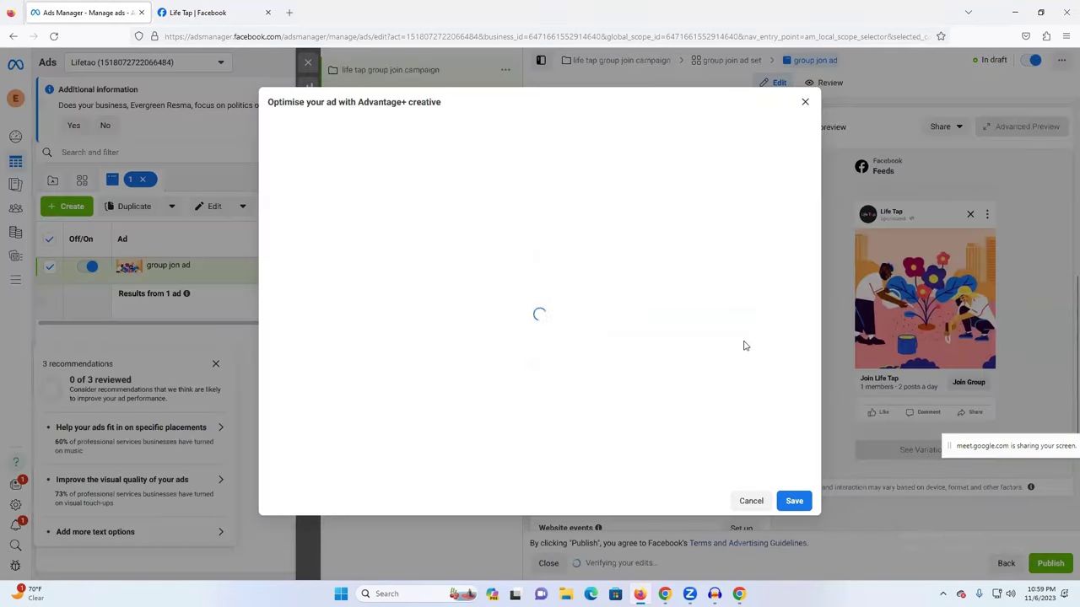
left_click(805, 102)
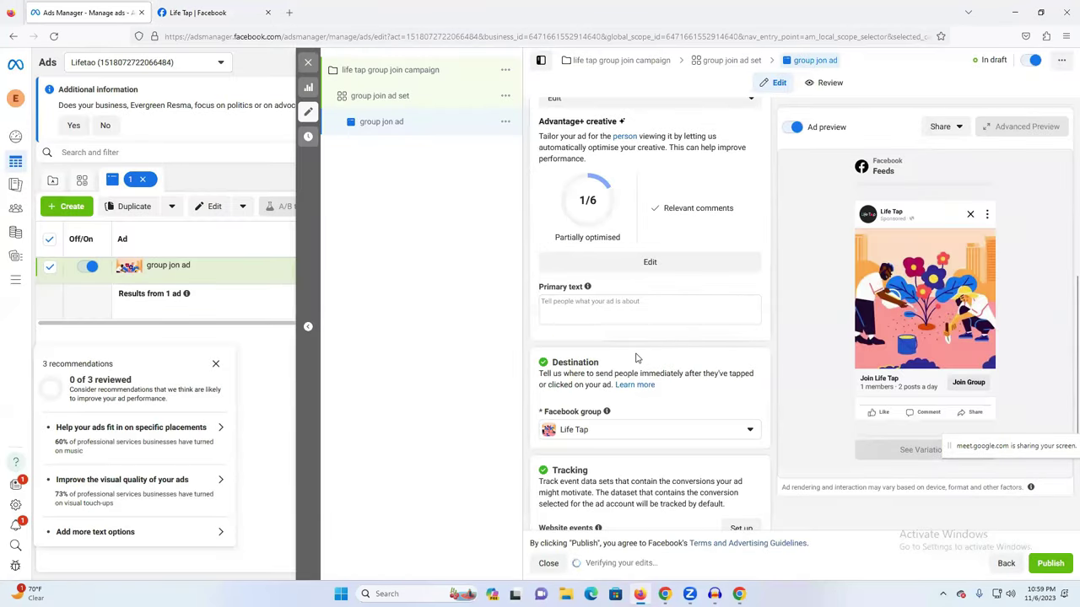
scroll(639, 313, "up", 2)
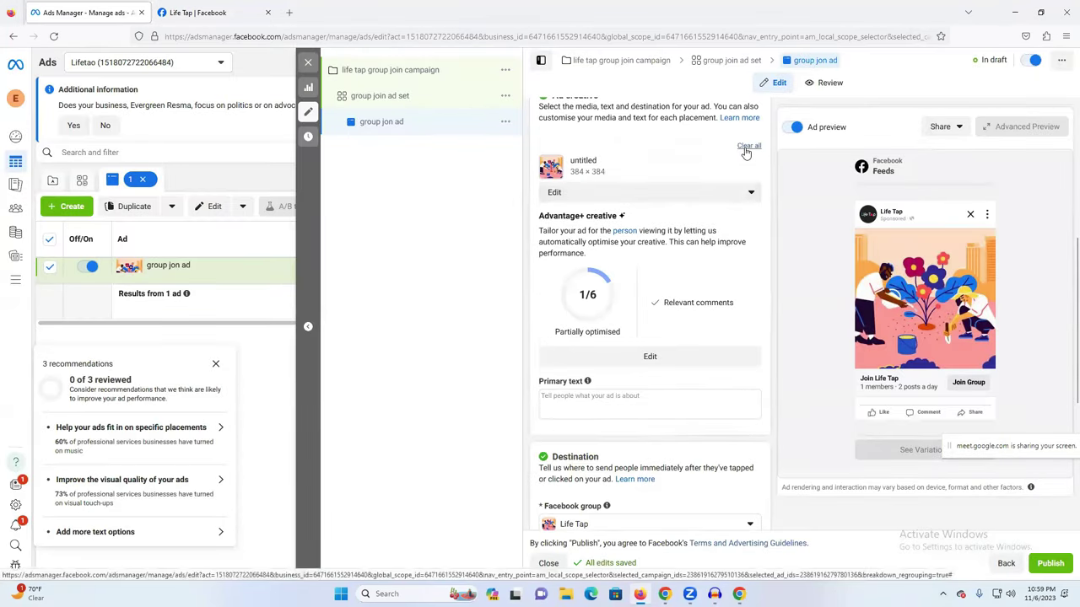
left_click(748, 147)
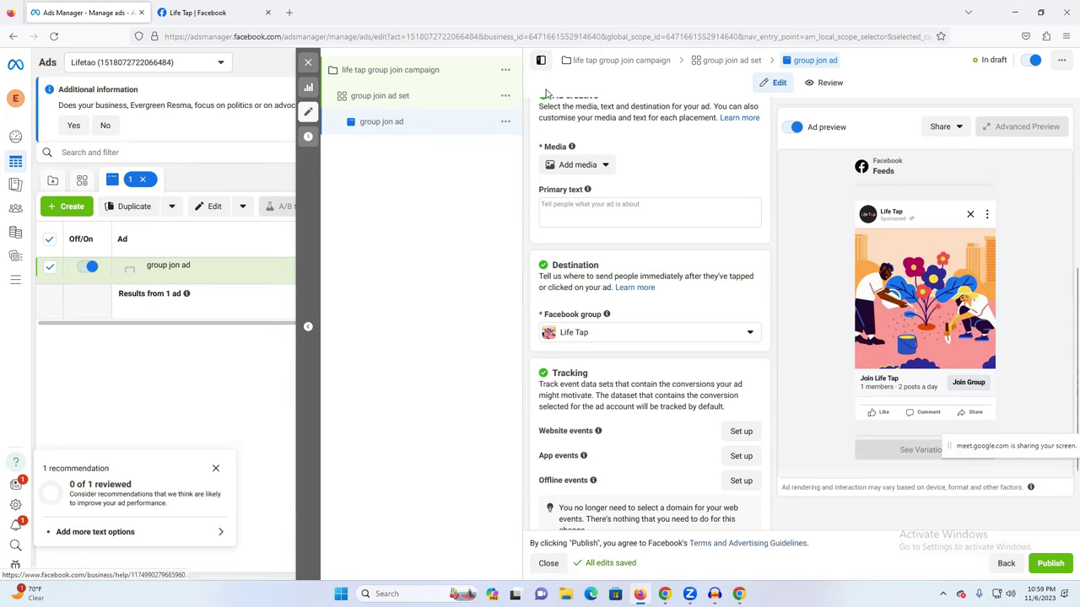
- Switch to Chrome, open canva.com in a new tab and reload the page
left_click(665, 593)
left_click(599, 9)
type("canva.com")
key("Return")
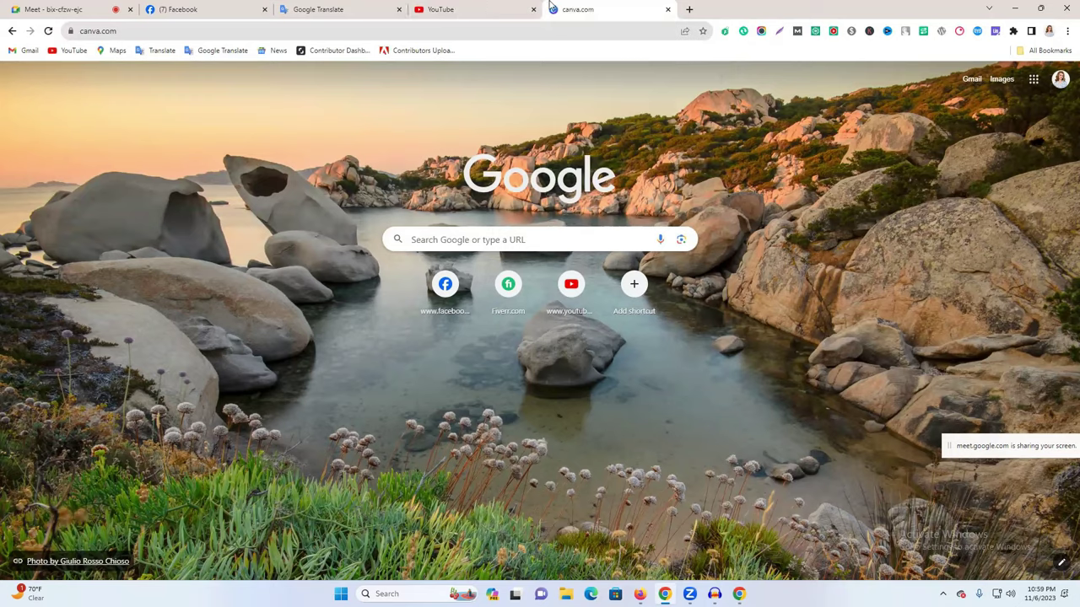
left_click(463, 9)
key("ctrl+Tab")
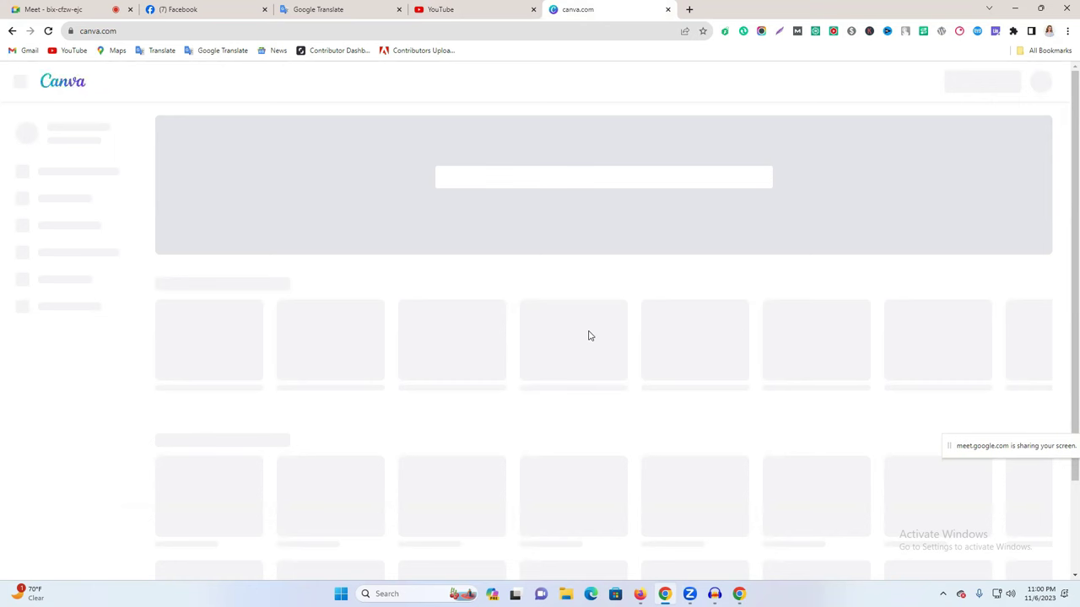
left_click(48, 30)
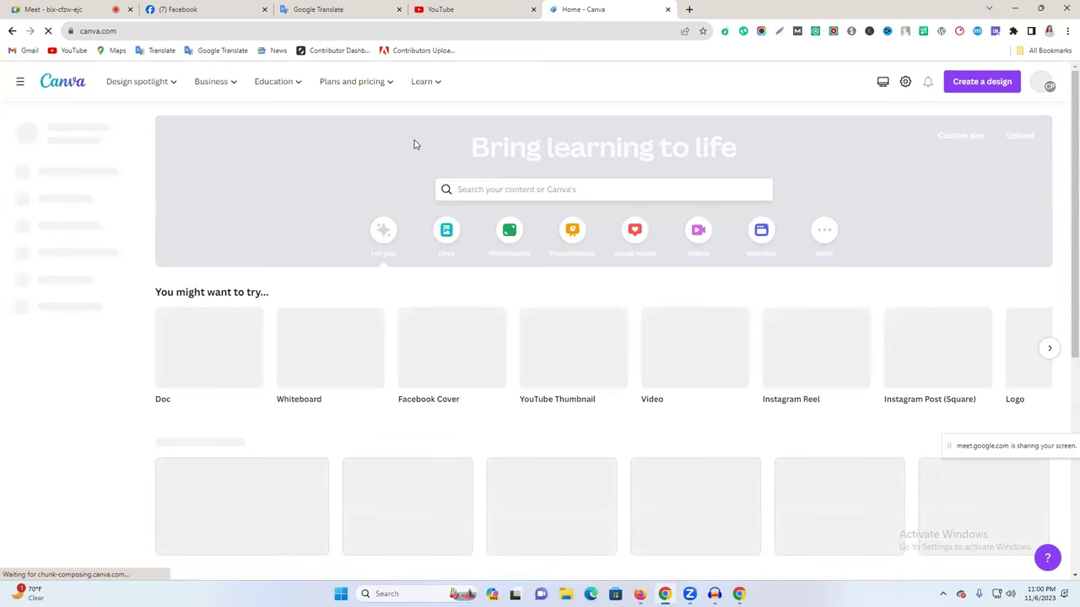
- Open the ডিজিটাল মার্কেটিং শিখুন Instagram Post from Canva's recent designs
scroll(414, 144, "down", 2)
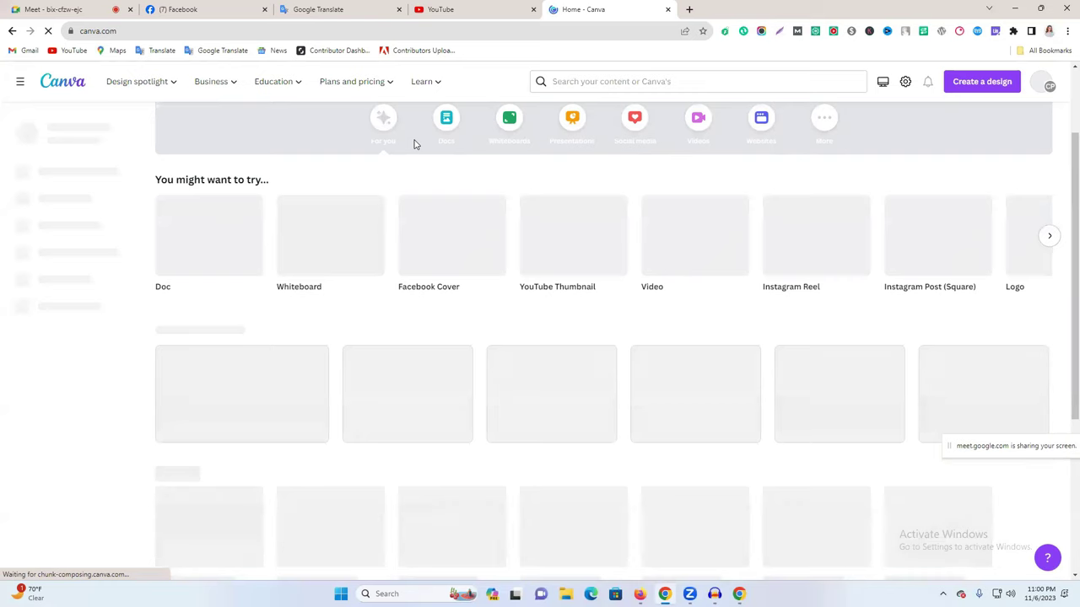
scroll(413, 144, "up", 2)
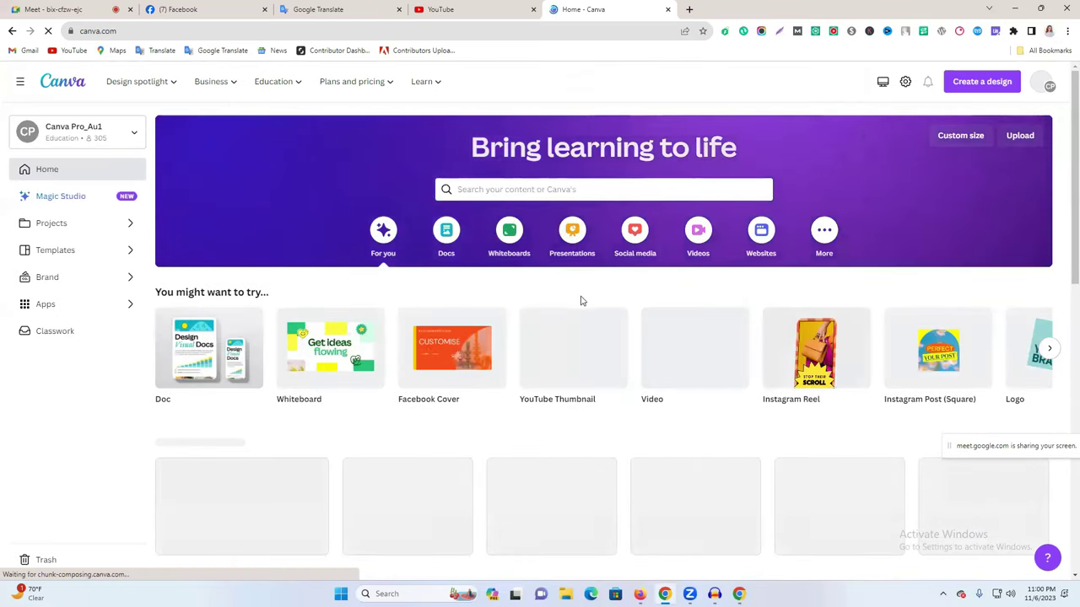
scroll(580, 301, "down", 2)
scroll(581, 299, "down", 2)
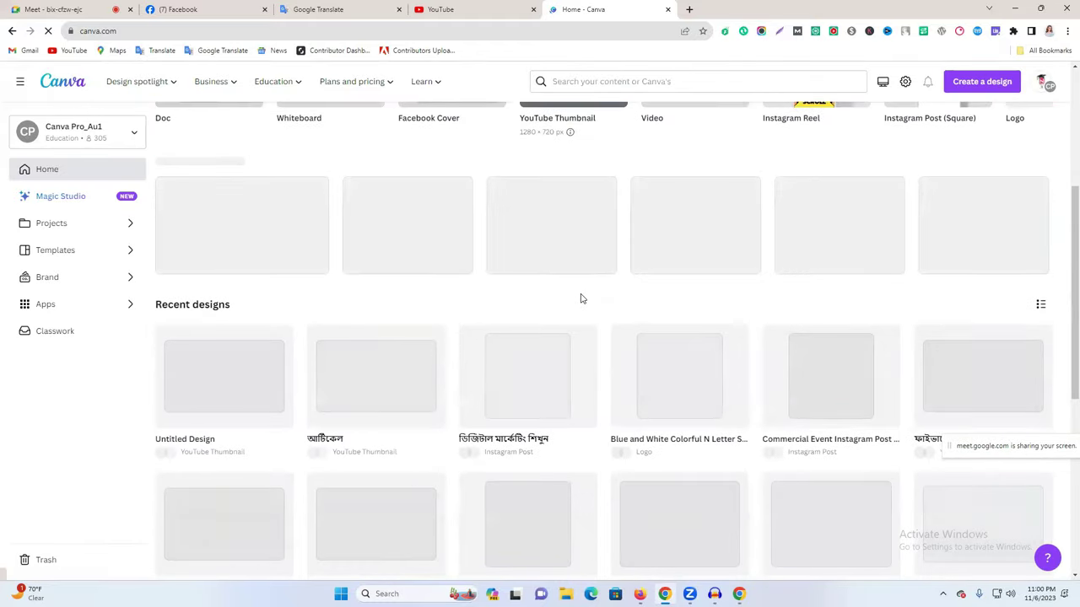
scroll(580, 298, "up", 3)
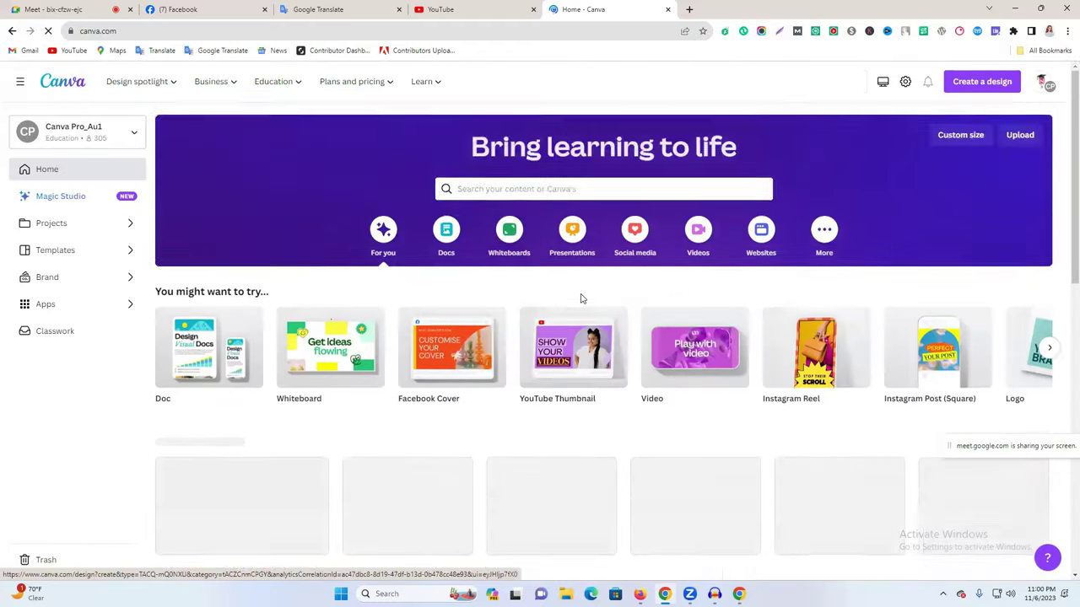
scroll(580, 298, "down", 3)
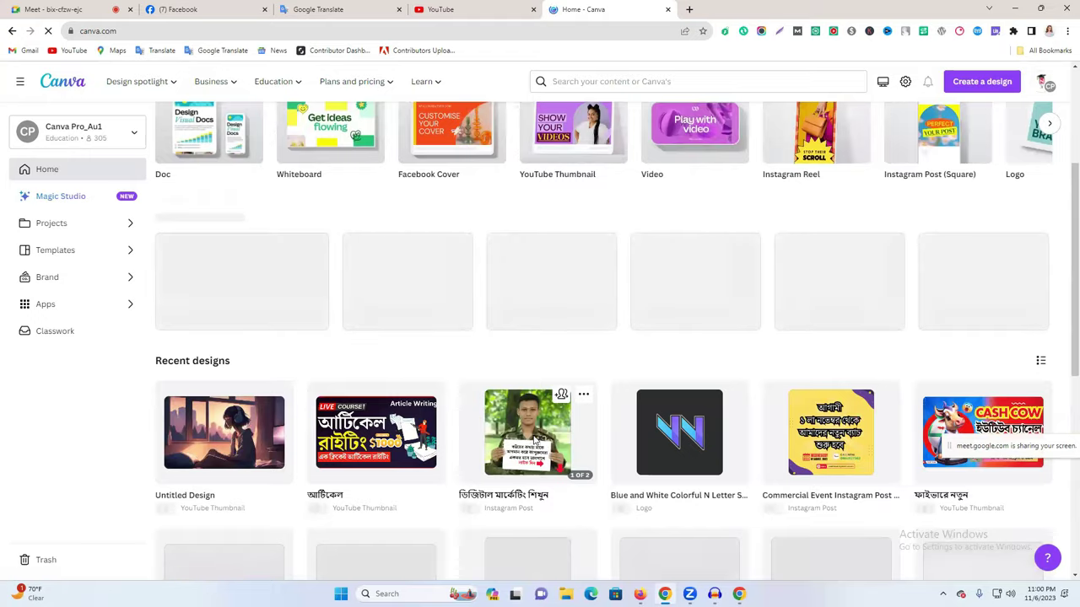
left_click(533, 438)
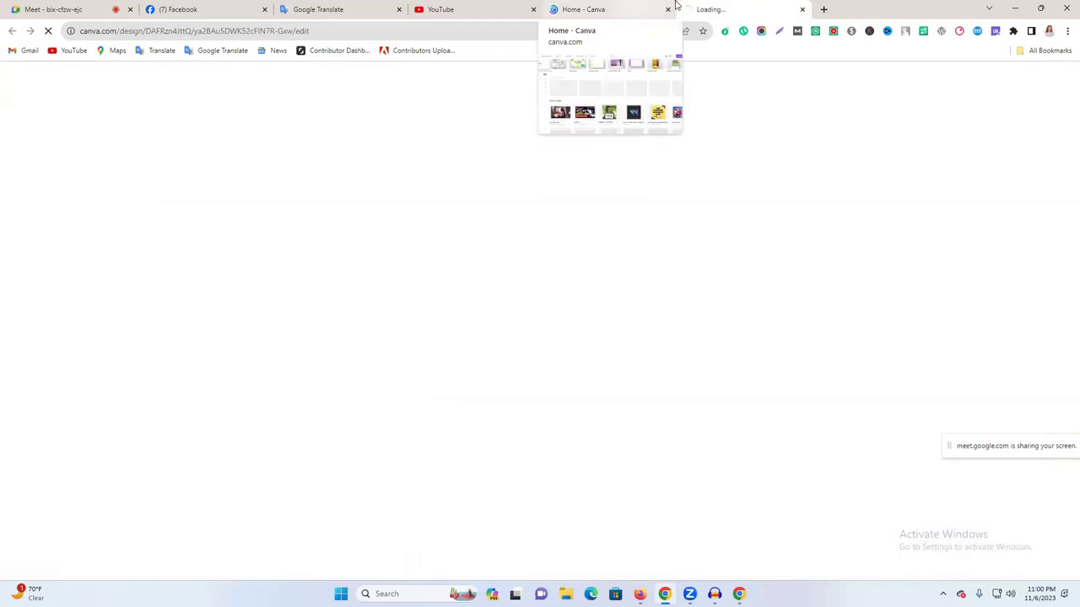
- Clear the Bengali source text in Google Translate and return to the loading Canva design
left_click(634, 5)
left_click(700, 10)
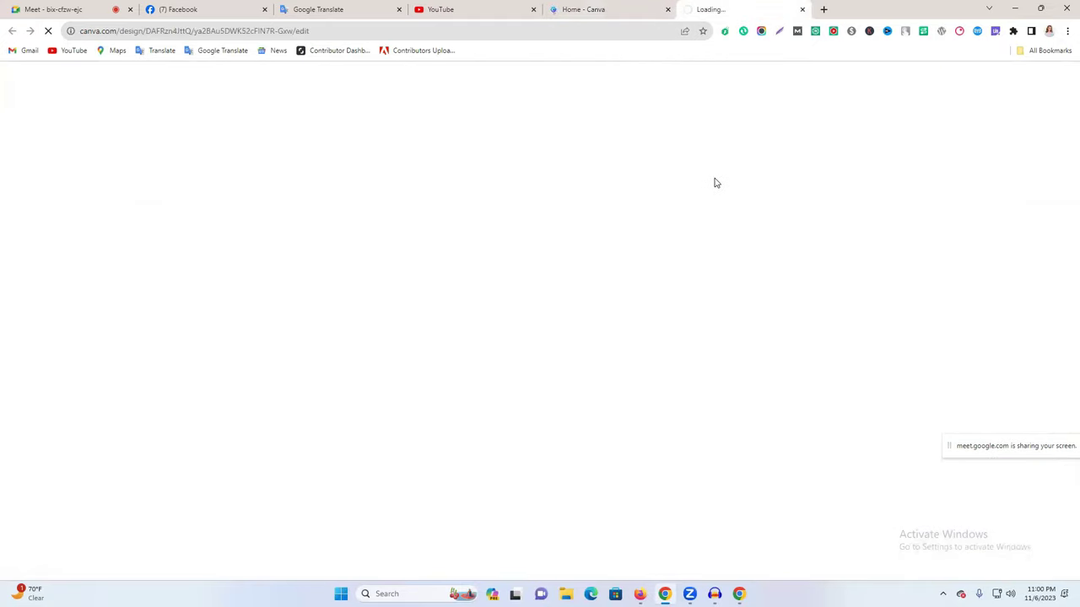
left_click(630, 5)
left_click(336, 8)
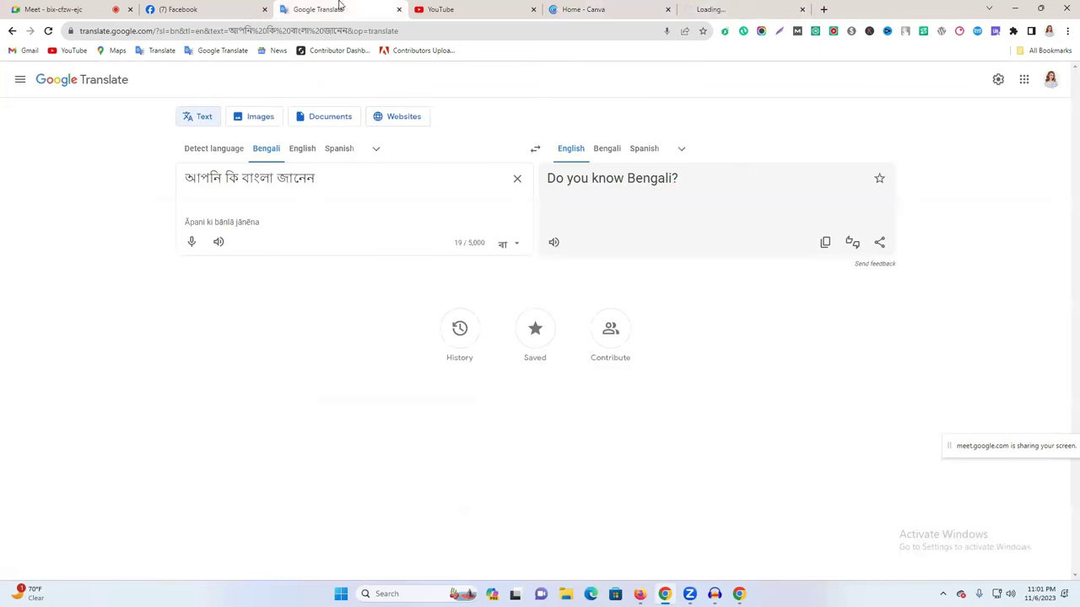
left_click(517, 180)
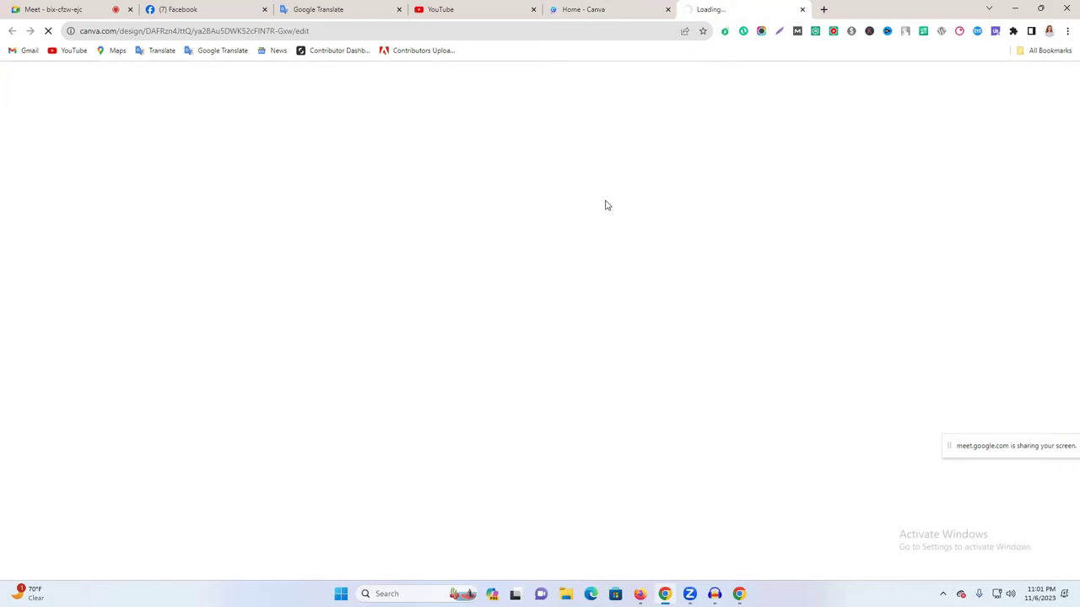
left_click(594, 9)
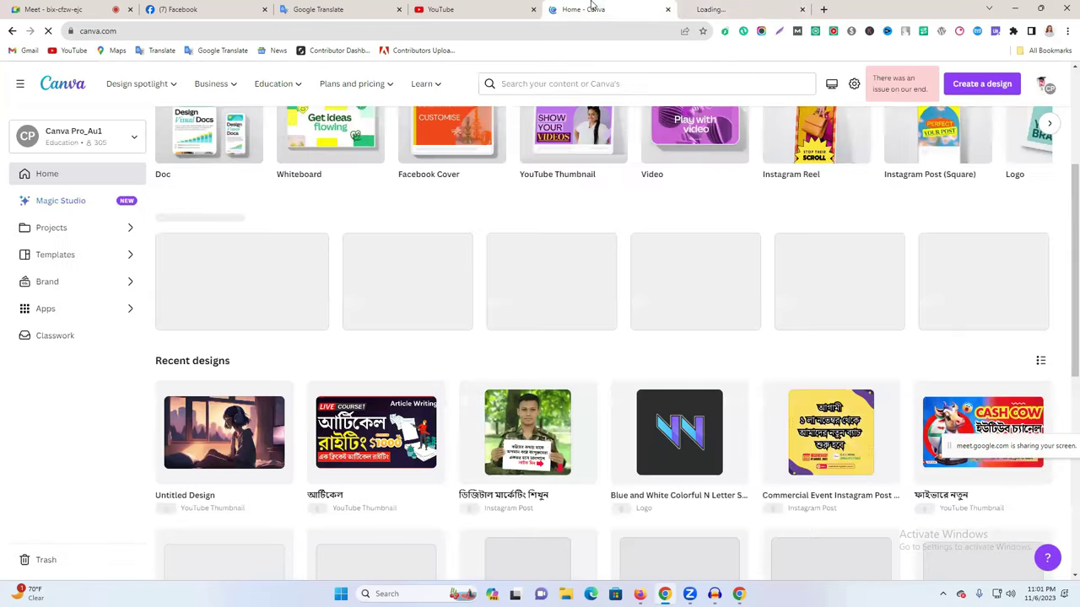
left_click(734, 9)
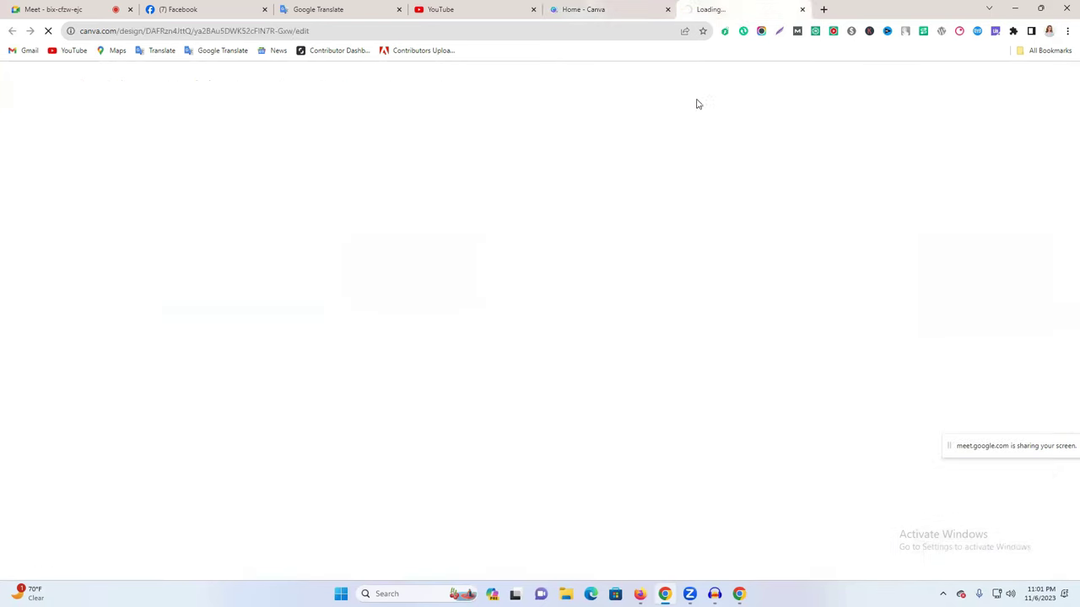
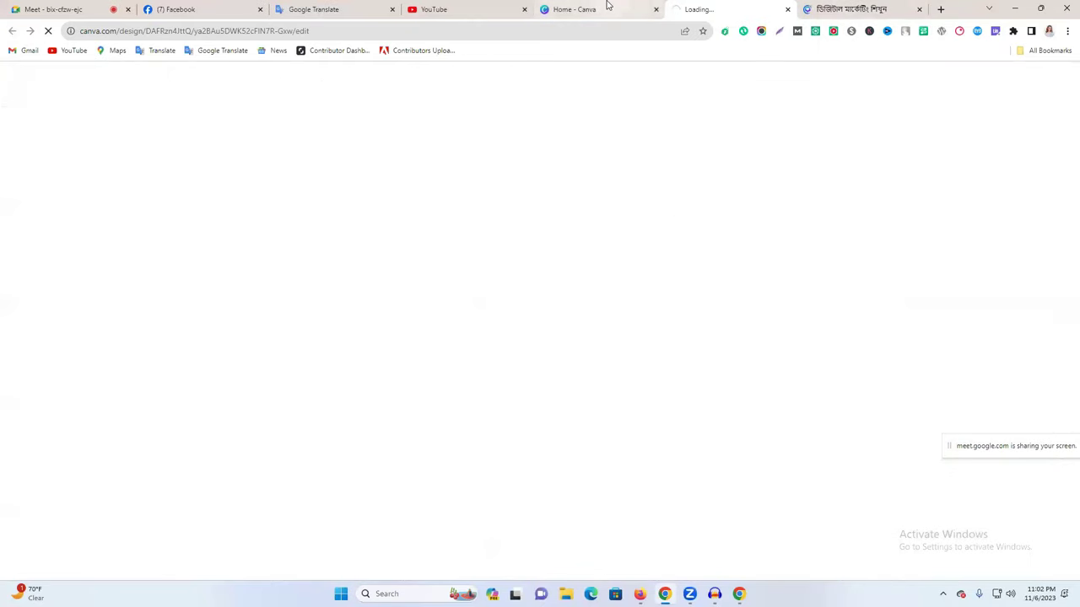
- Close the blank loading tab and show the other copy of the ডিজিটাল মার্কেটিং শিখুন design
left_click(608, 7)
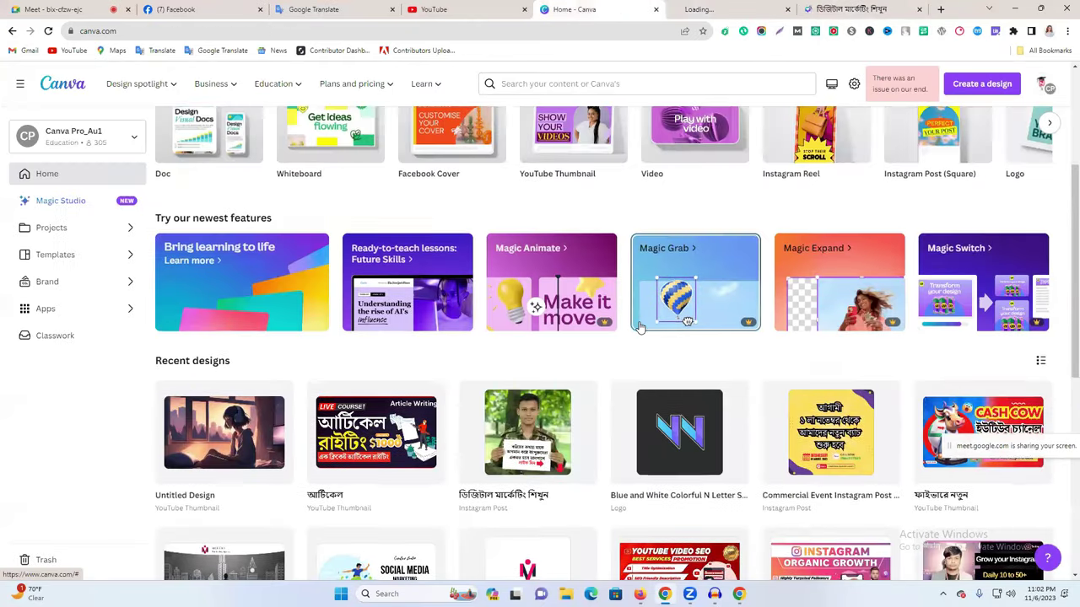
scroll(699, 374, "down", 3)
scroll(700, 373, "up", 2)
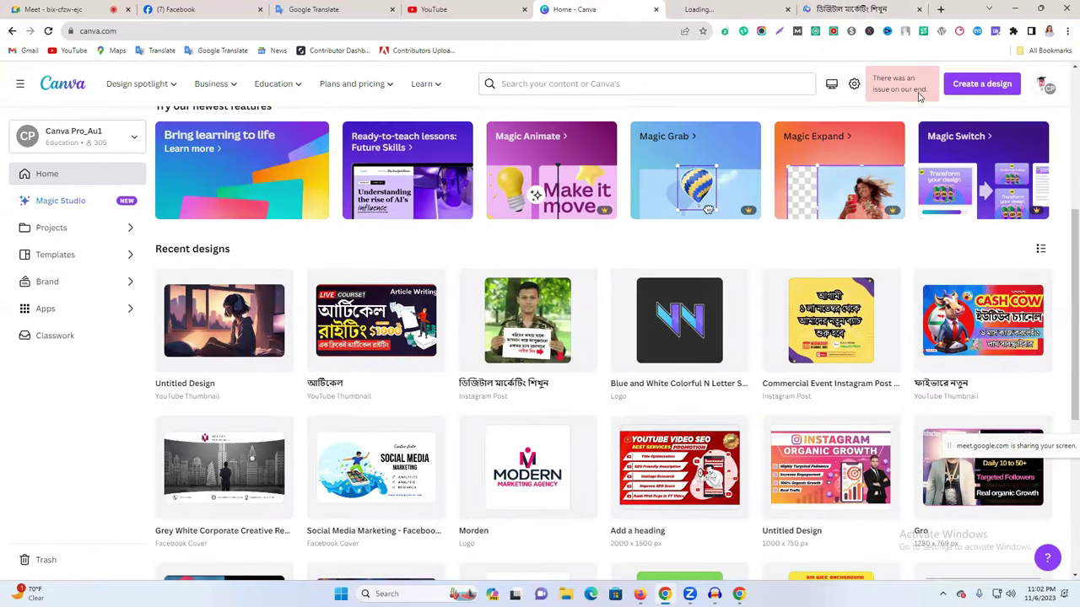
left_click(848, 9)
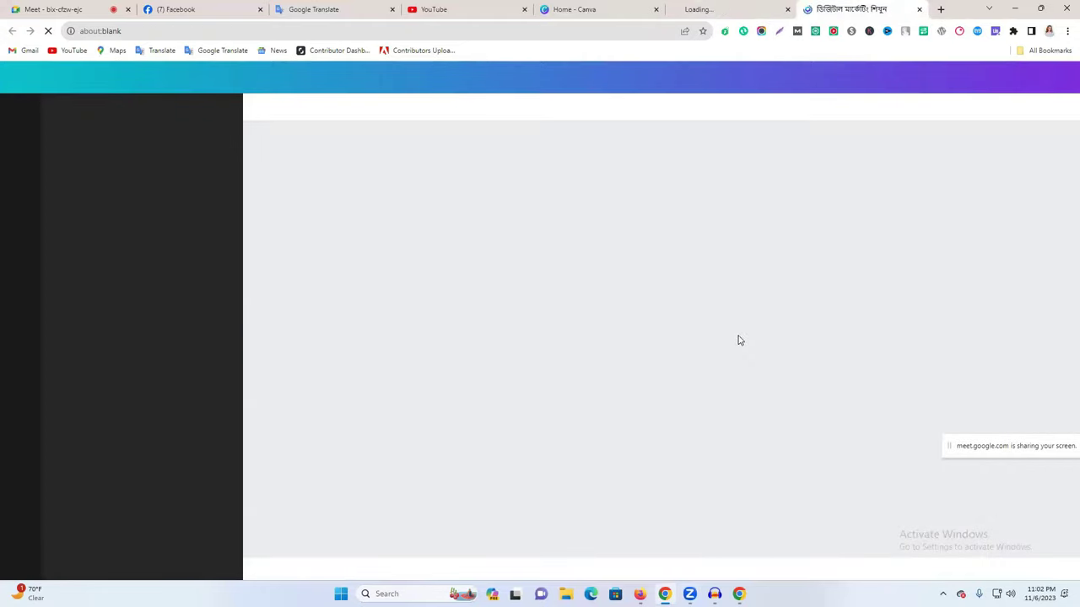
left_click(718, 8)
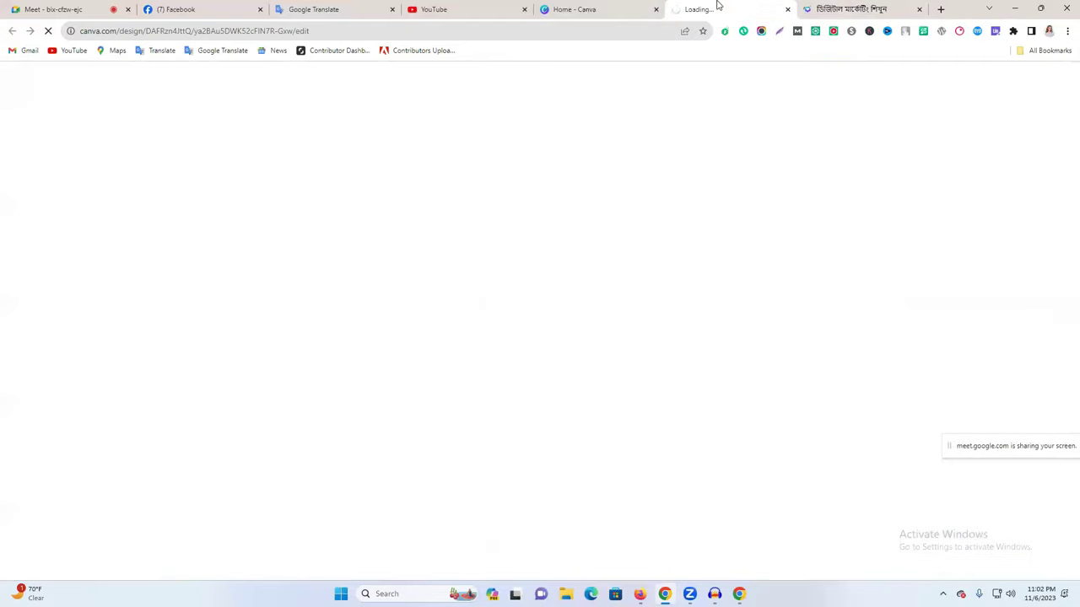
left_click(638, 6)
left_click(787, 10)
left_click(734, 9)
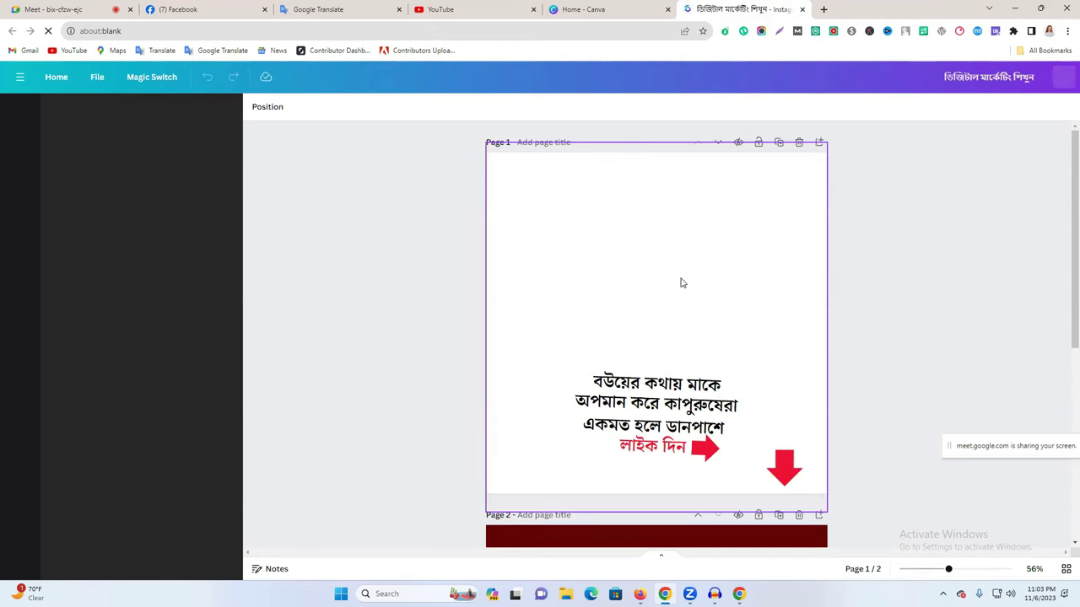
- Look through both pages of the ডিজিটাল মার্কেটিং শিখুন design
scroll(861, 289, "down", 5)
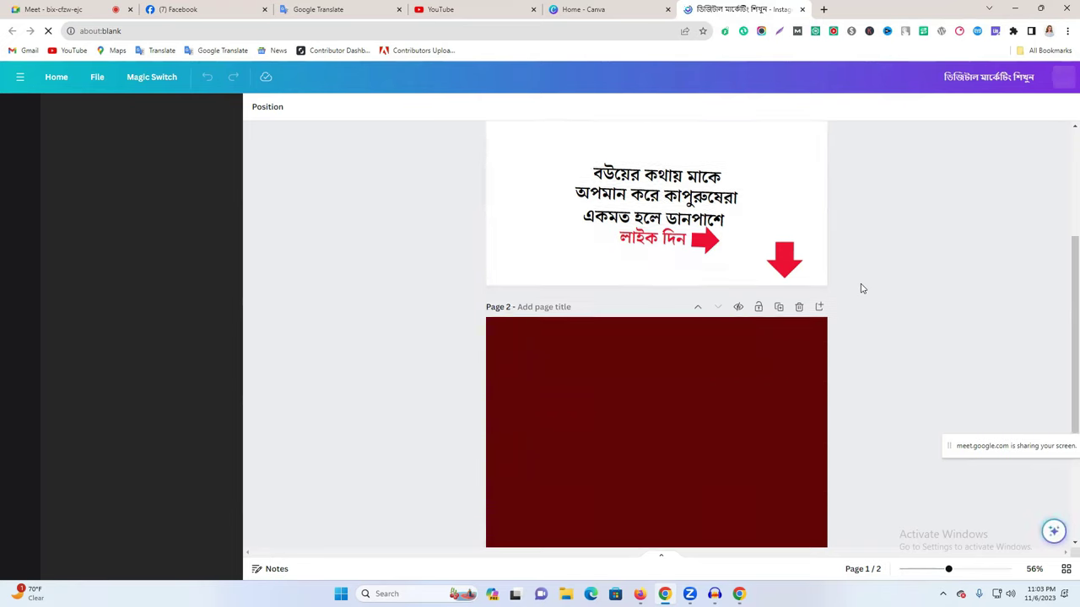
scroll(858, 292, "up", 2)
scroll(855, 296, "down", 2)
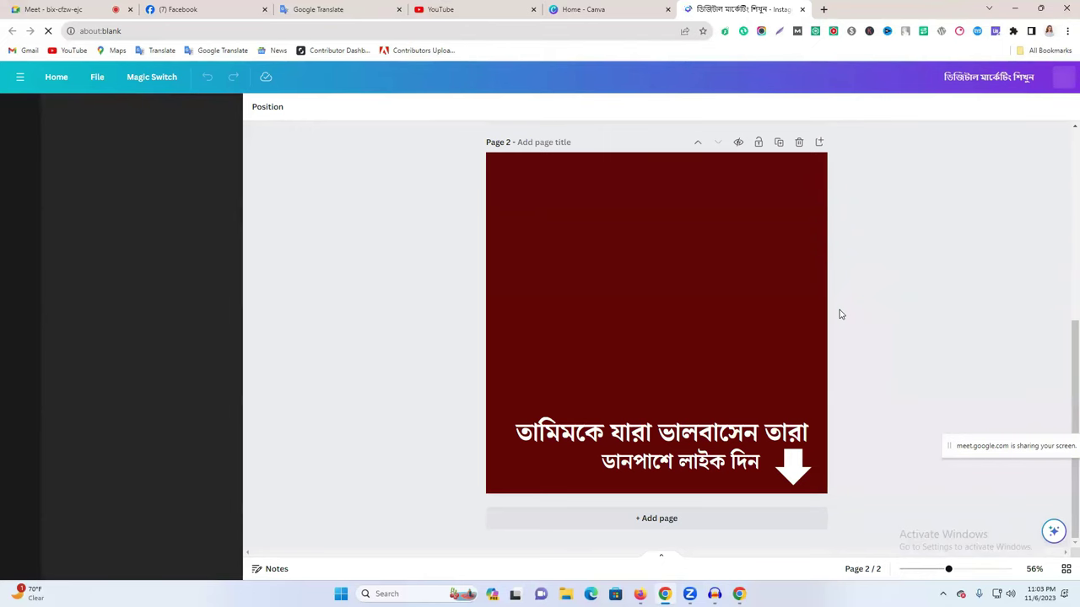
scroll(754, 266, "up", 5)
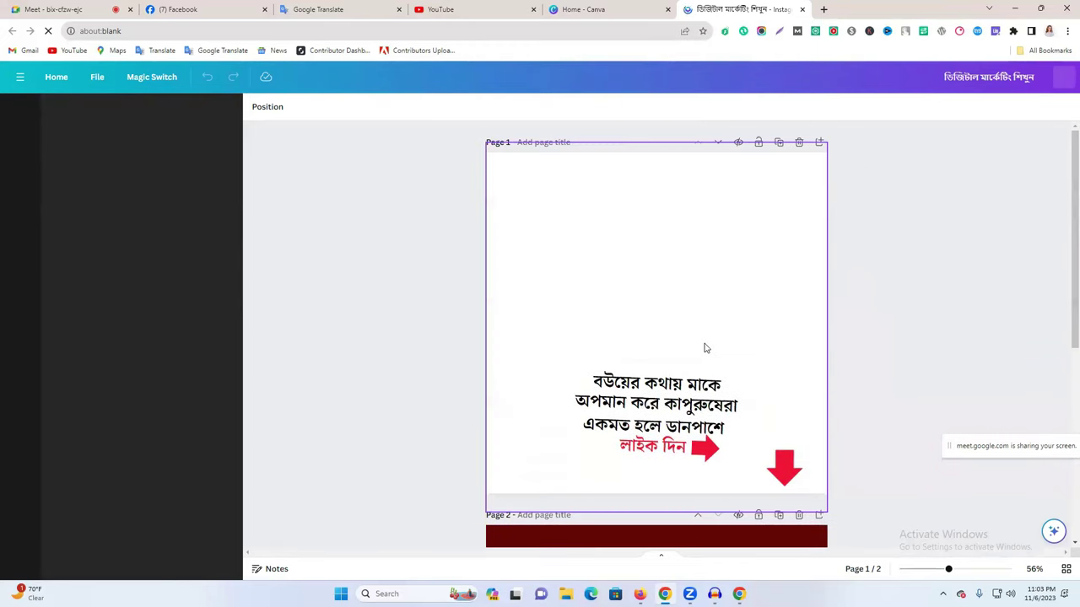
scroll(705, 348, "down", 5)
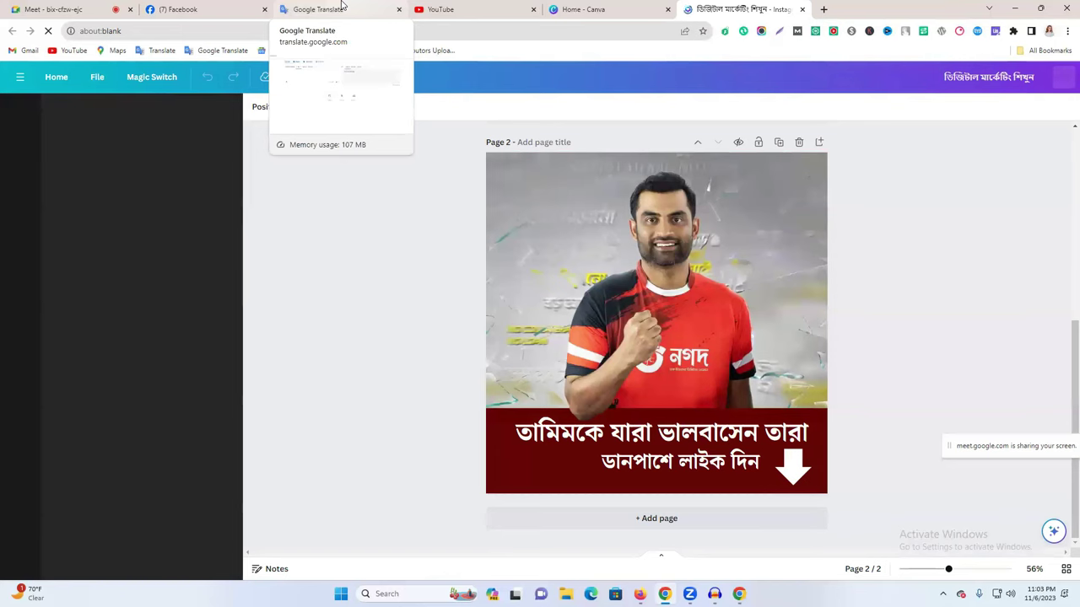
- Switch to Google Translate and dictate the Bengali phrase ডান পাশে ক্লিক করে জয়েন হন as source text
left_click(342, 8)
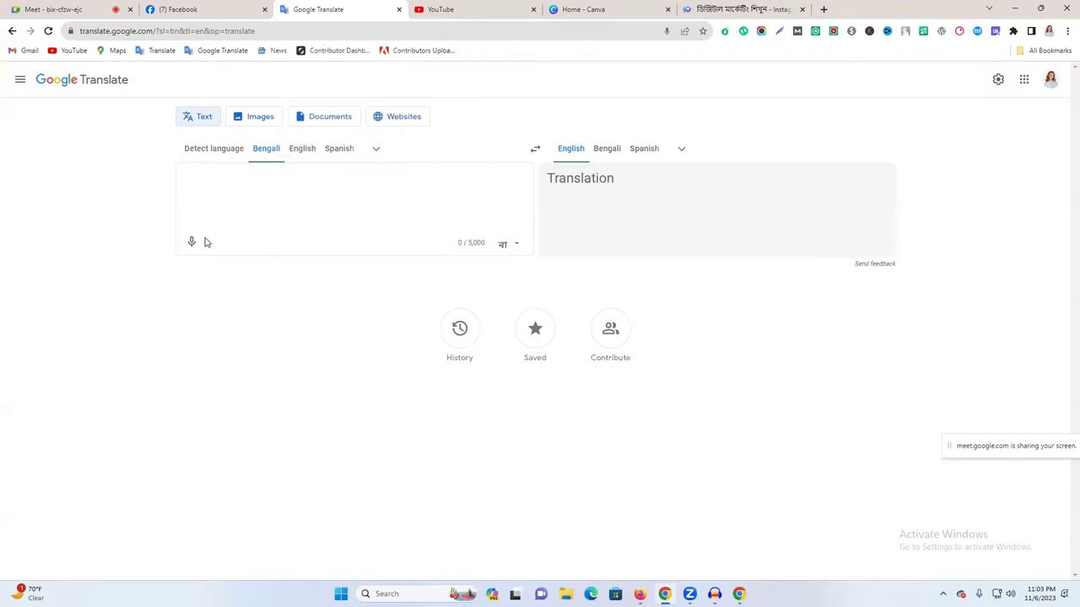
left_click(192, 242)
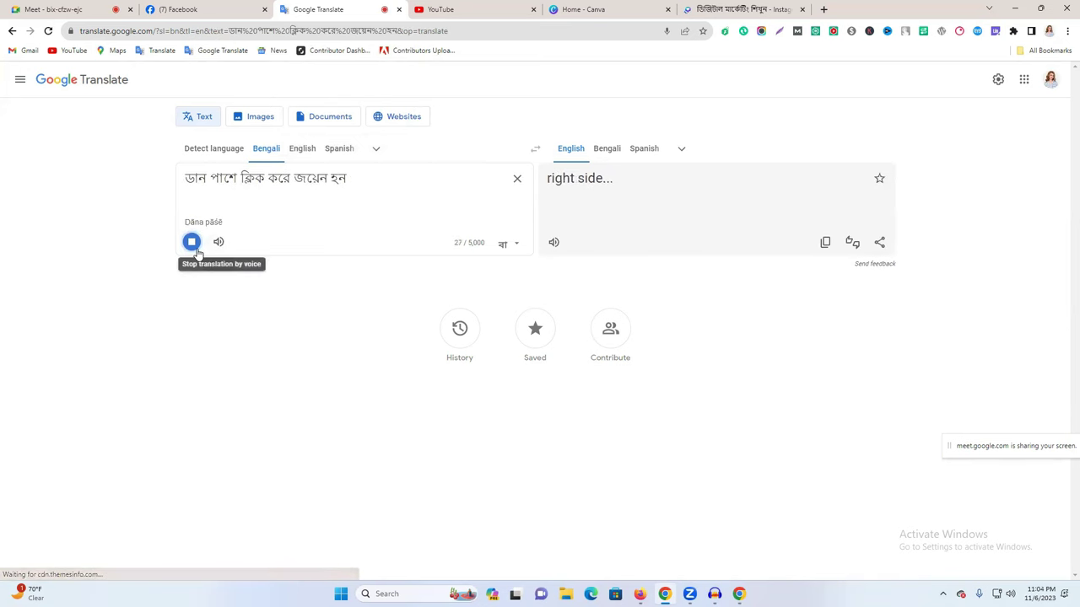
left_click(196, 250)
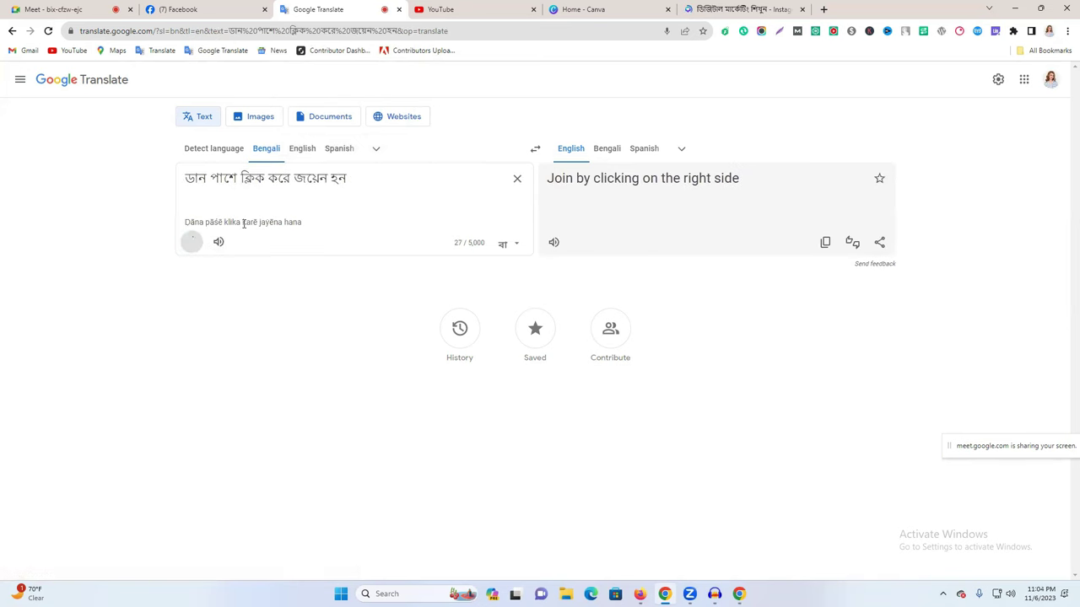
- Replace the last word of the Bengali phrase, হন, with করুন
double_click(308, 180)
left_click(327, 182)
left_click_drag(328, 179, 346, 178)
type("k")
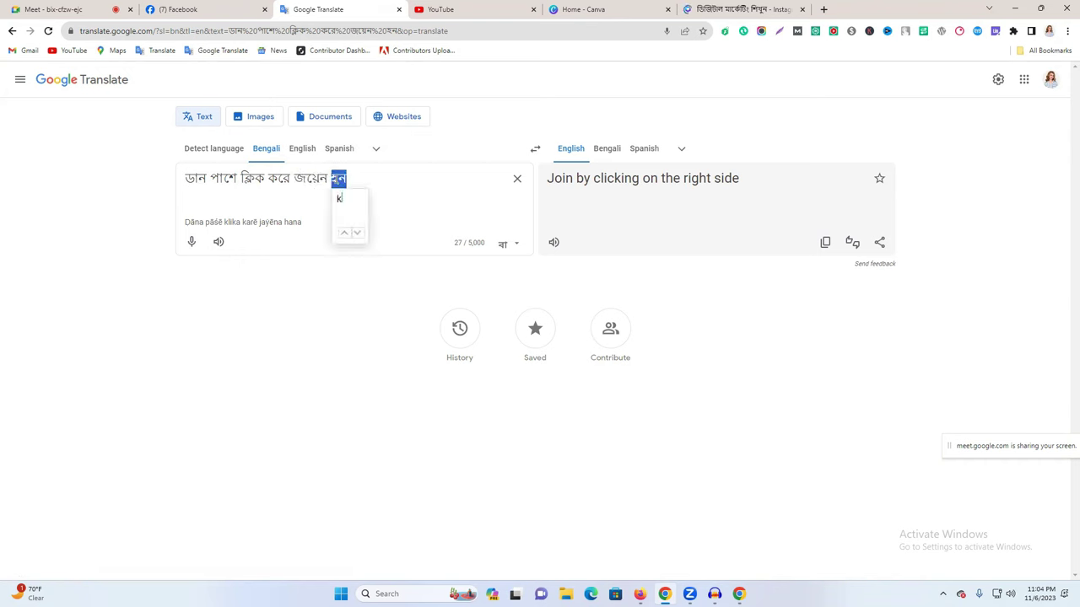
type("oron")
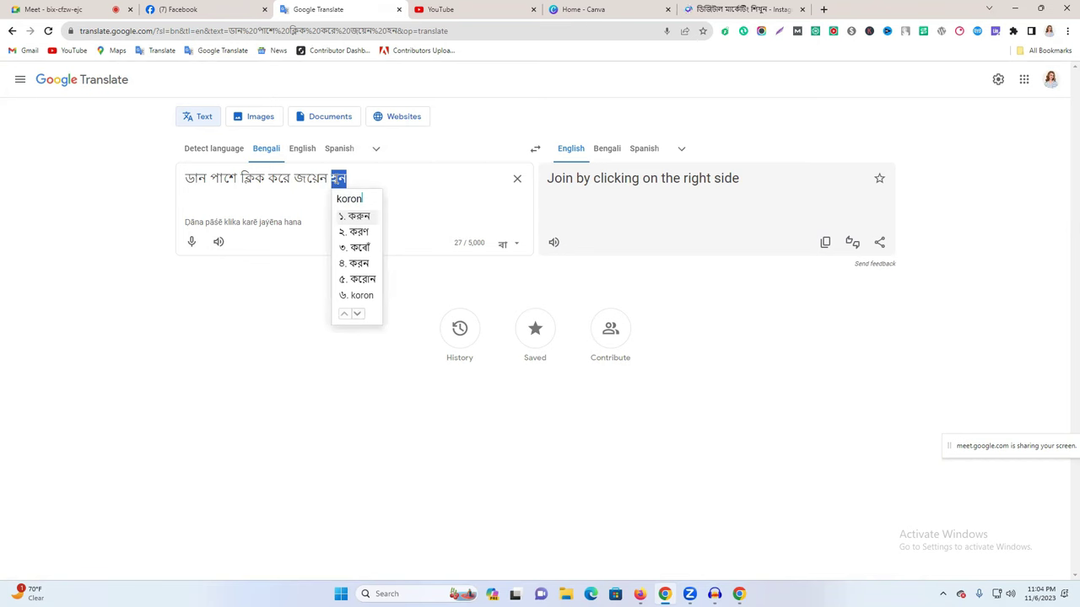
key("space")
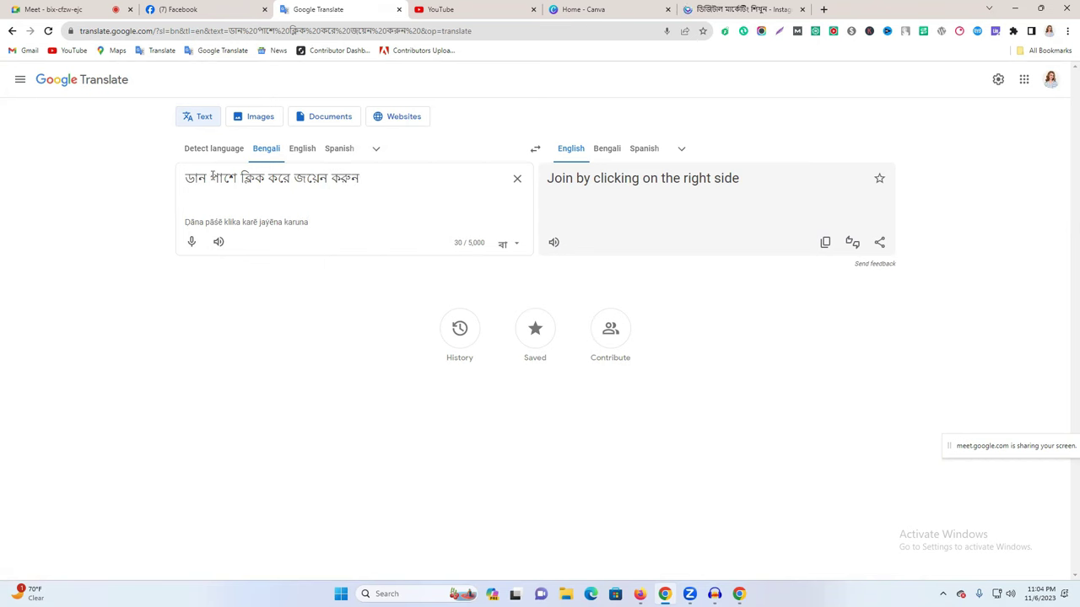
- Join the first two words of the Bengali phrase into ডানপাশে and copy the whole phrase ডানপাশে ক্লিক করে জয়েন করুন
key("BackSpace")
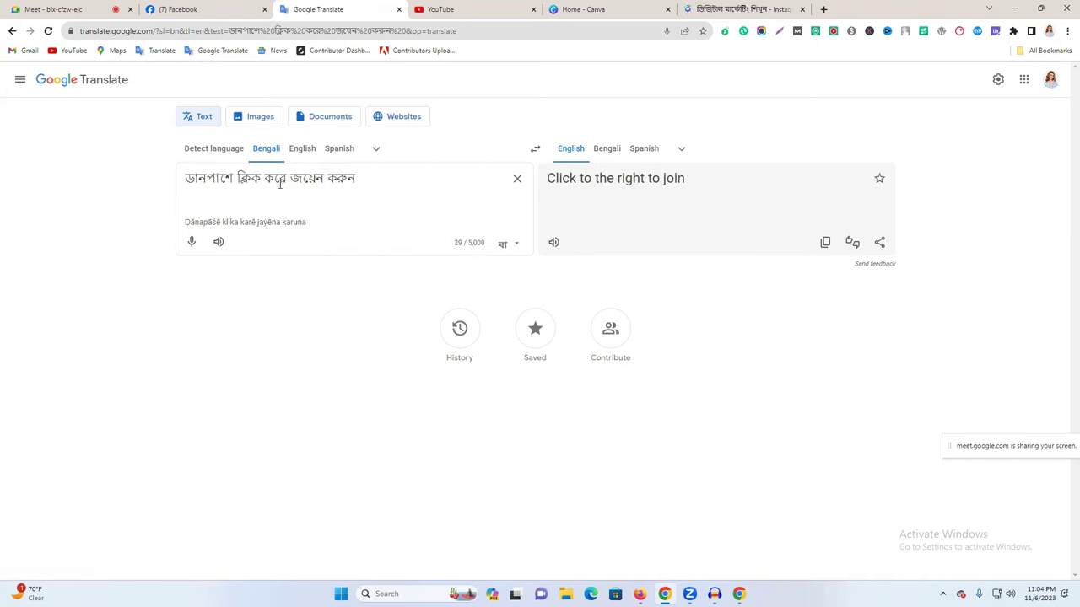
triple_click(283, 184)
right_click(282, 184)
left_click(397, 234)
- Switch to the ডিজিটাল মার্কেটিং শিখুন design and replace page 2's lower caption line with the copied Bengali join phrase
left_click(742, 8)
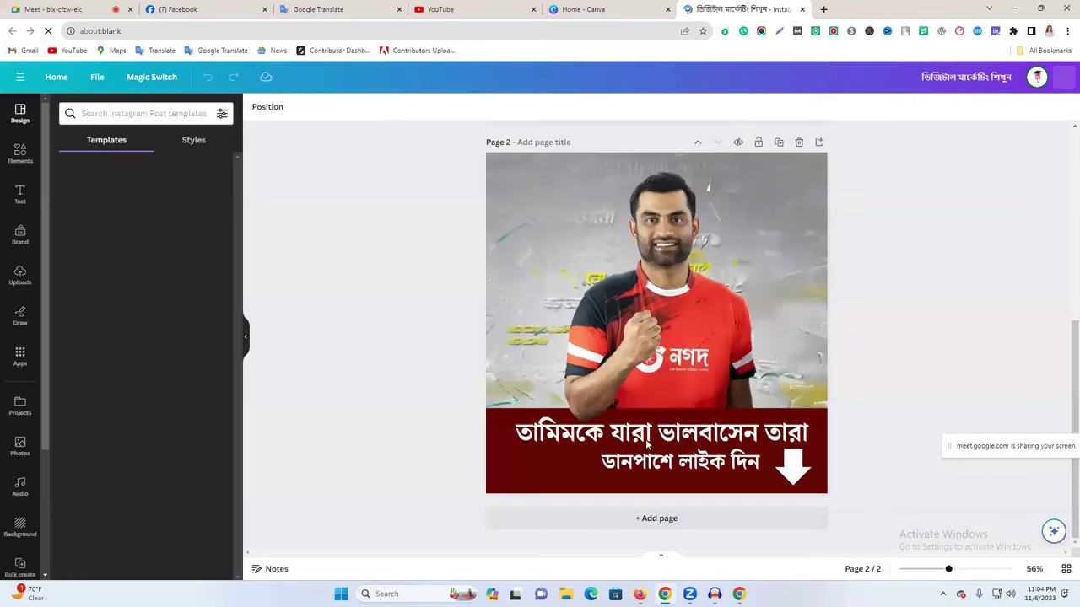
left_click(645, 456)
left_click(645, 456)
key("ctrl+v")
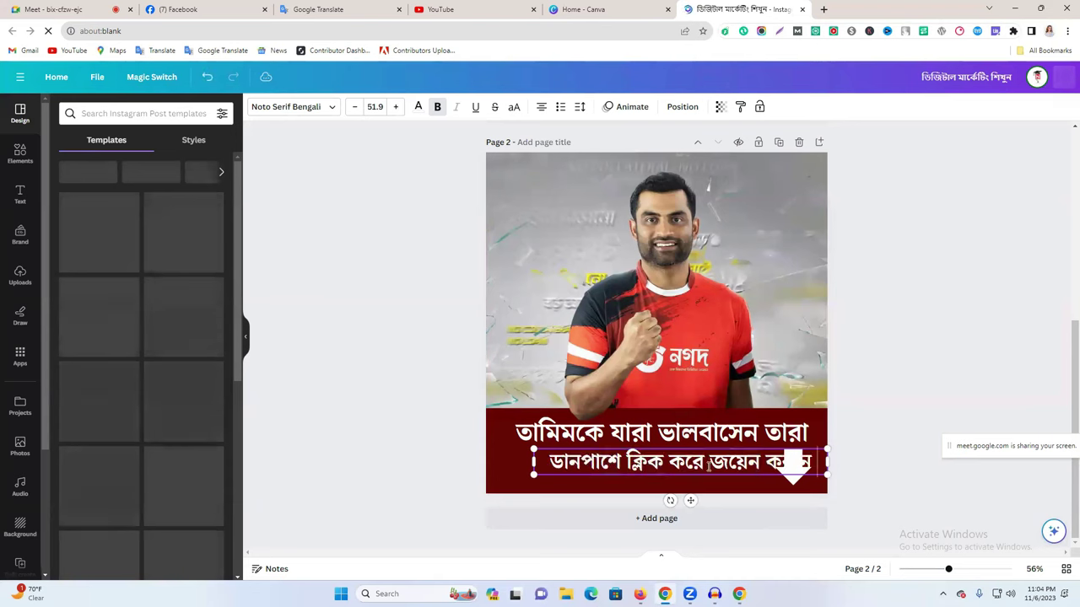
- Shrink the join caption on page 2 to size 44.4 and position it beside the white arrow without overlap
left_click_drag(721, 470, 686, 467)
left_click_drag(801, 475, 758, 475)
left_click_drag(670, 470, 695, 467)
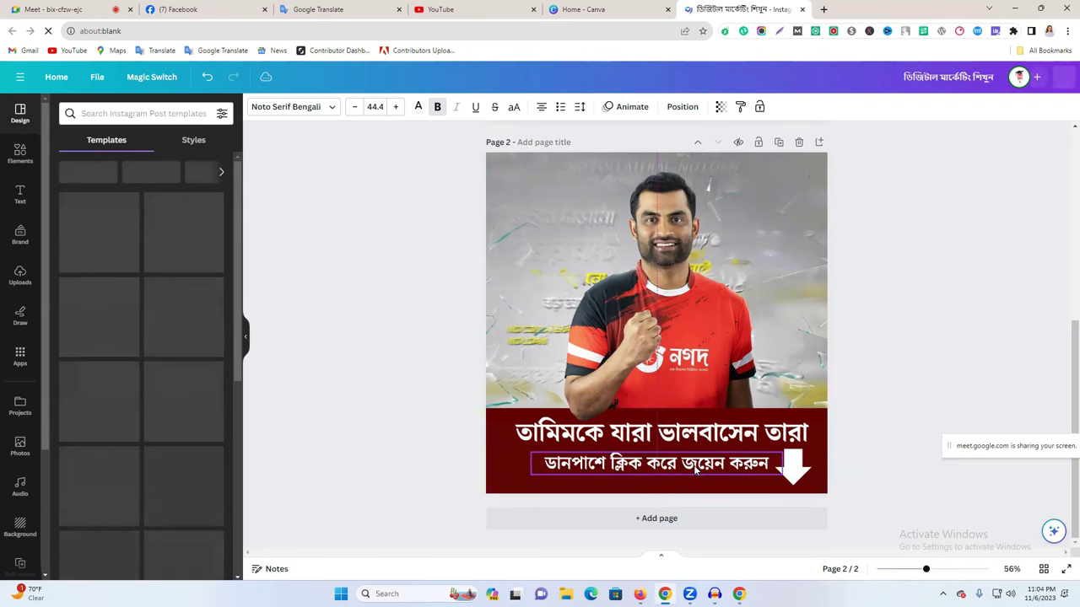
left_click(874, 360)
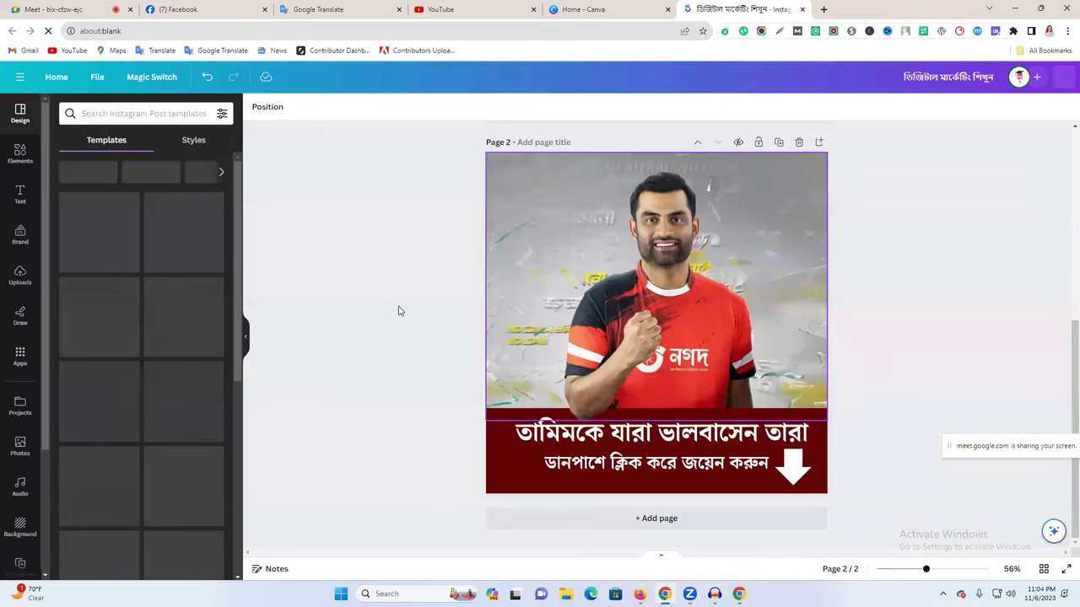
- Capture the page 2 artwork with Lightshot, save it as a PNG in Downloads and dismiss the repeated save dialog
scroll(707, 316, "up", 5)
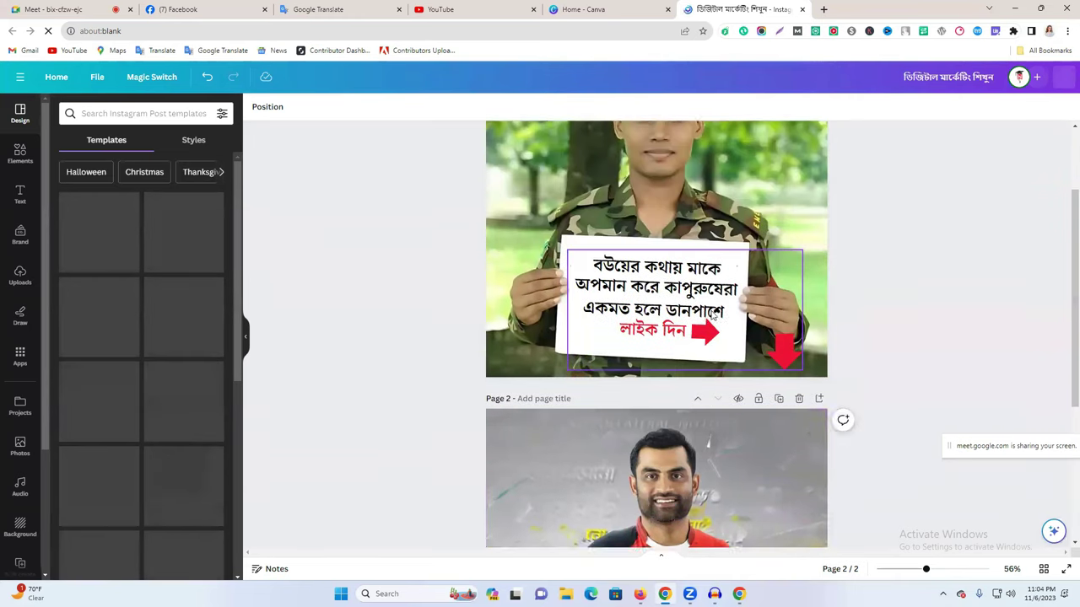
scroll(993, 258, "down", 5)
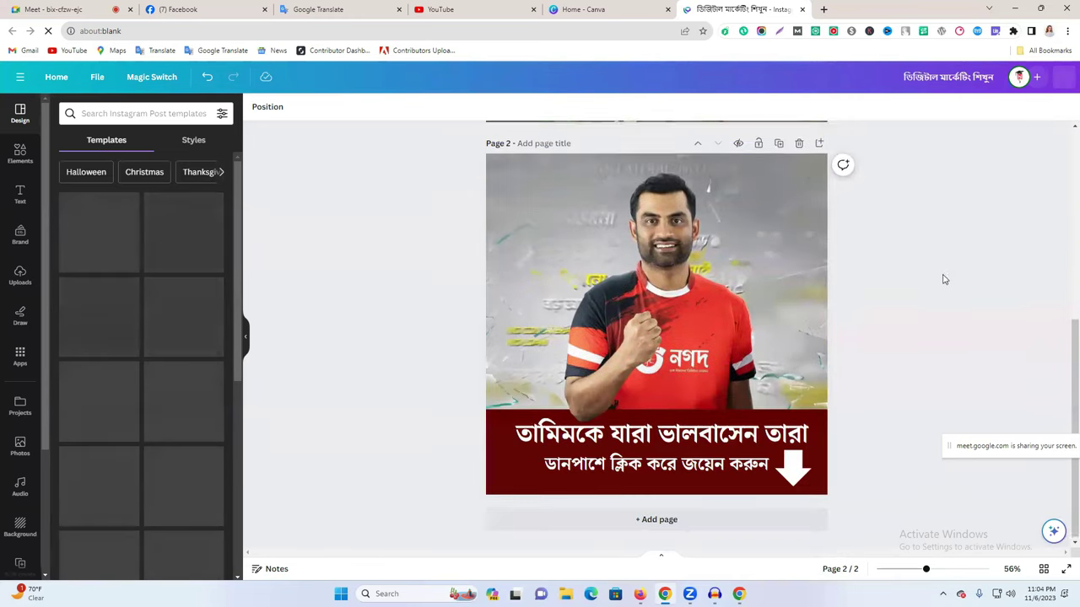
left_click(780, 31)
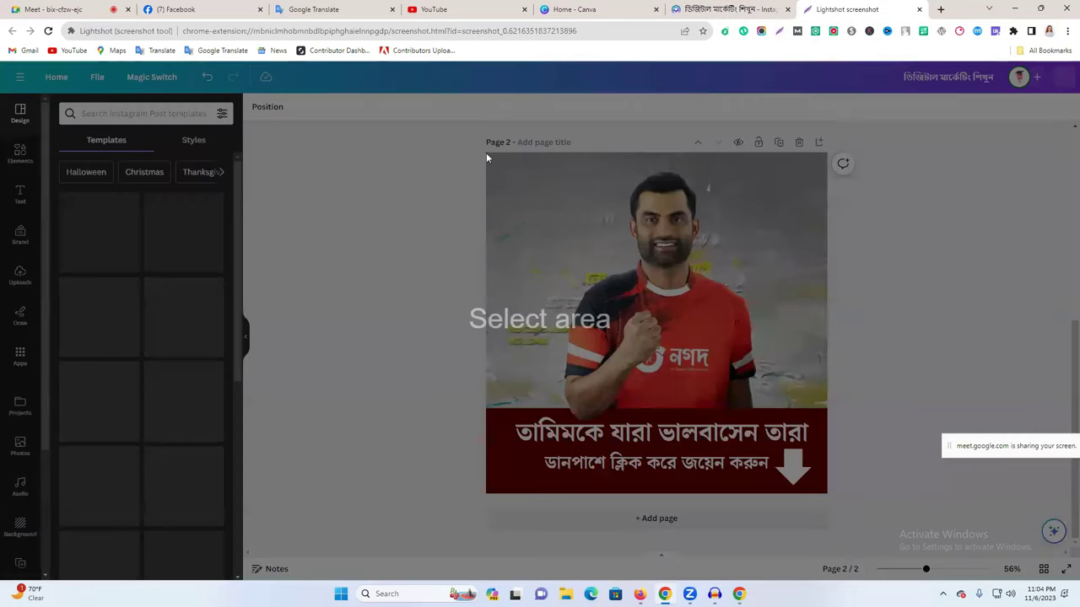
left_click_drag(484, 148, 827, 494)
left_click_drag(656, 151, 655, 153)
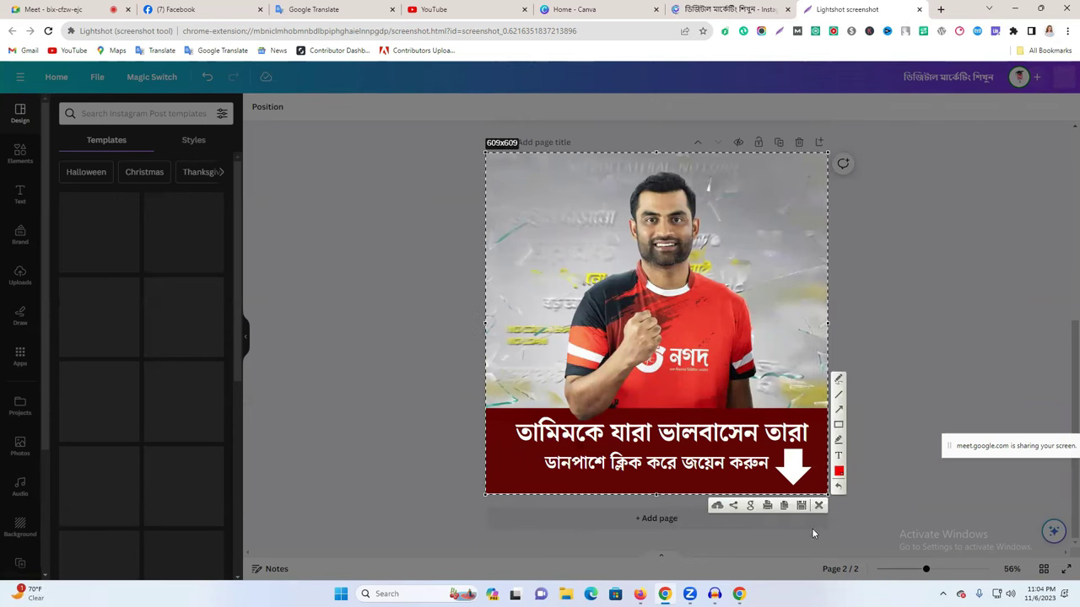
left_click(802, 507)
left_click(446, 284)
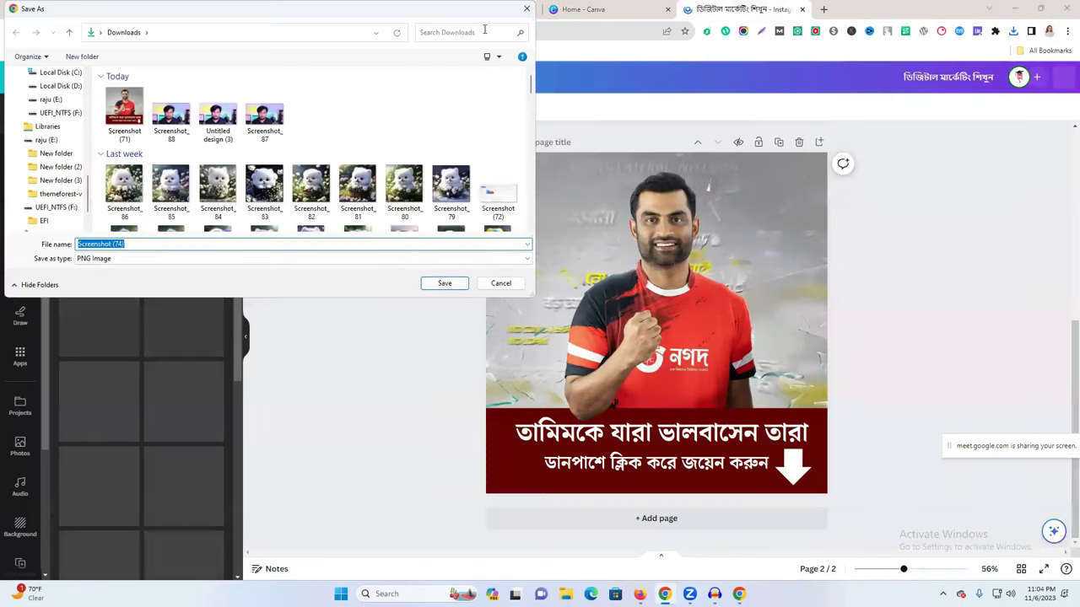
left_click(523, 9)
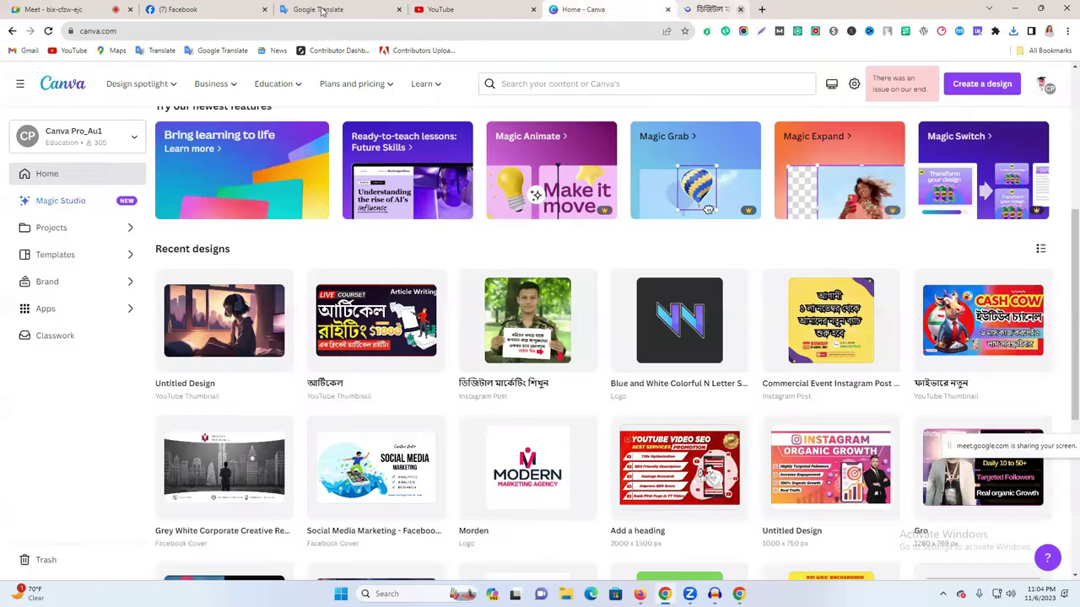
- Switch to Ads Manager and upload Screenshot (71).png from Downloads as the image for group jon ad
left_click(236, 7)
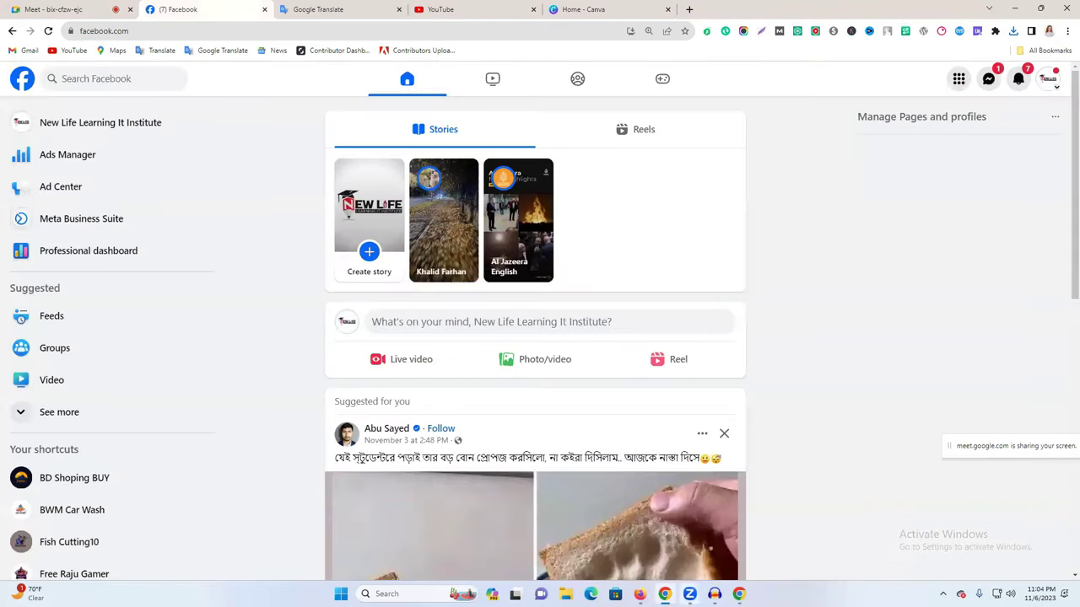
key("alt+Tab")
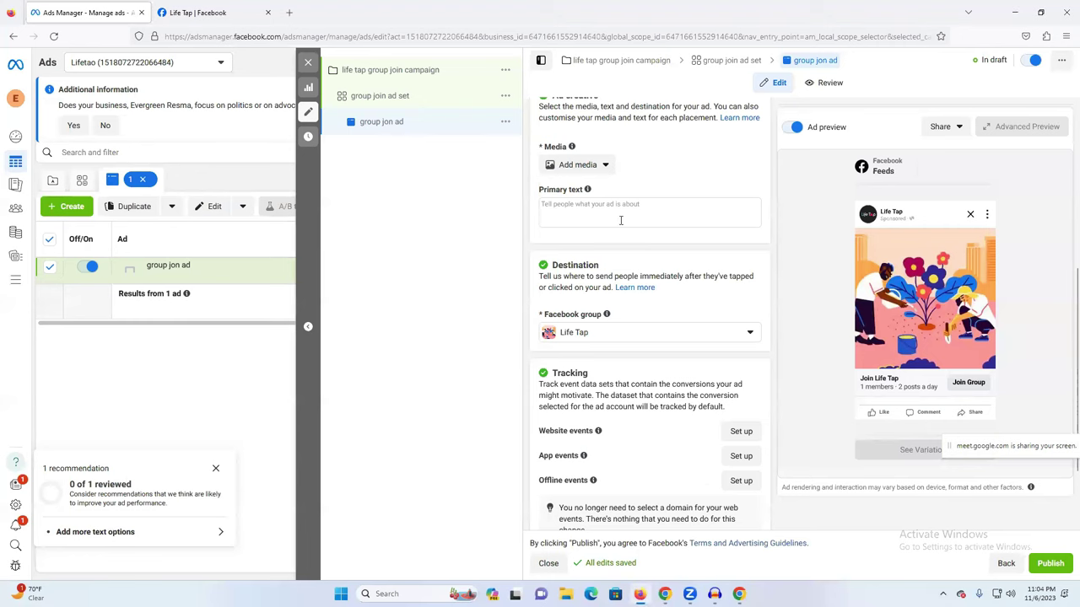
left_click(562, 167)
left_click(573, 193)
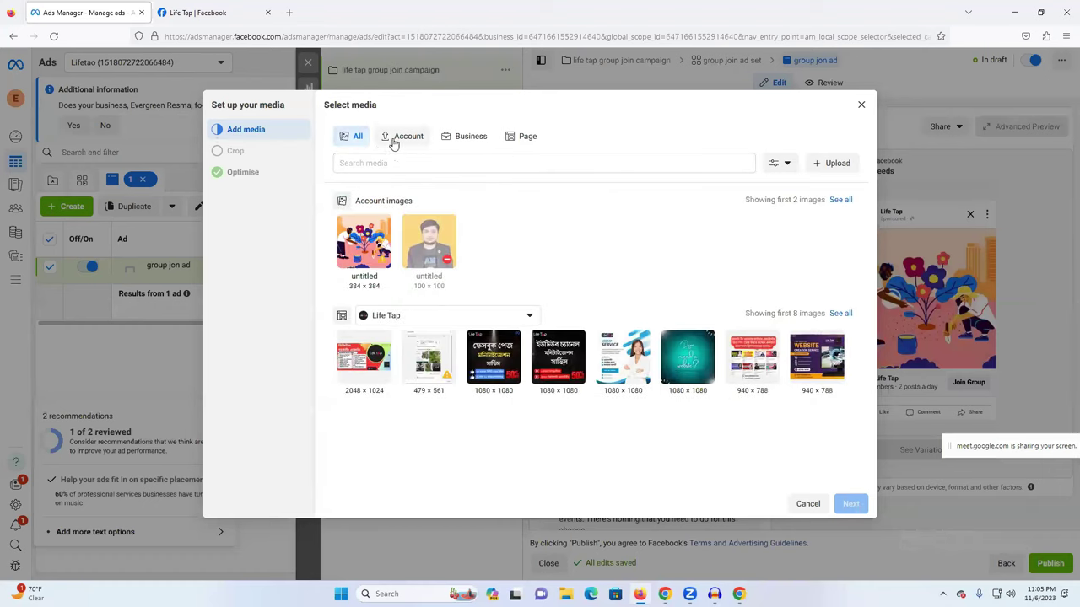
left_click(838, 164)
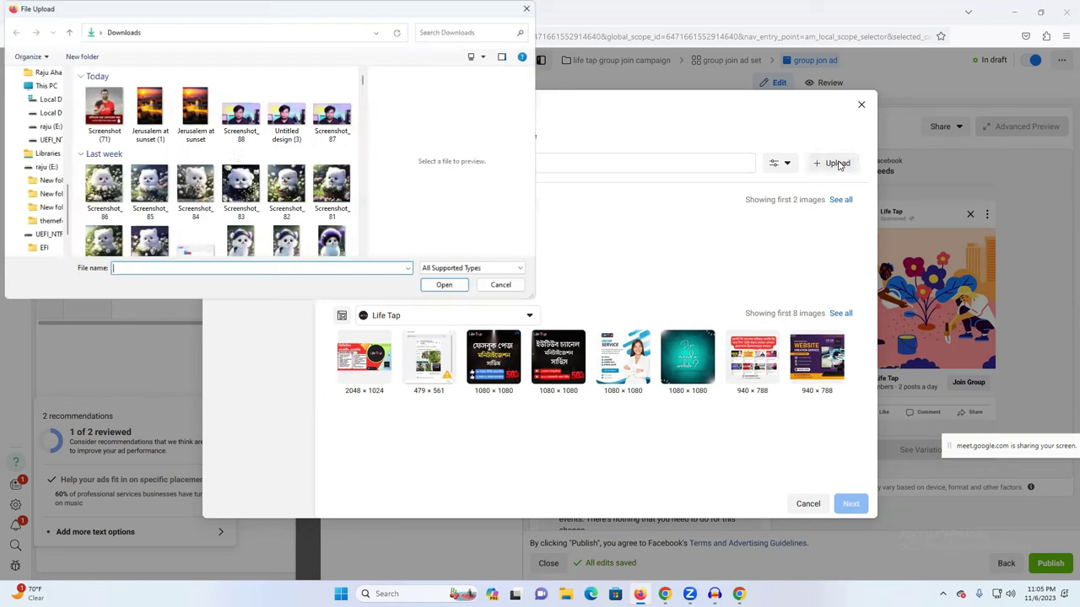
left_click(104, 112)
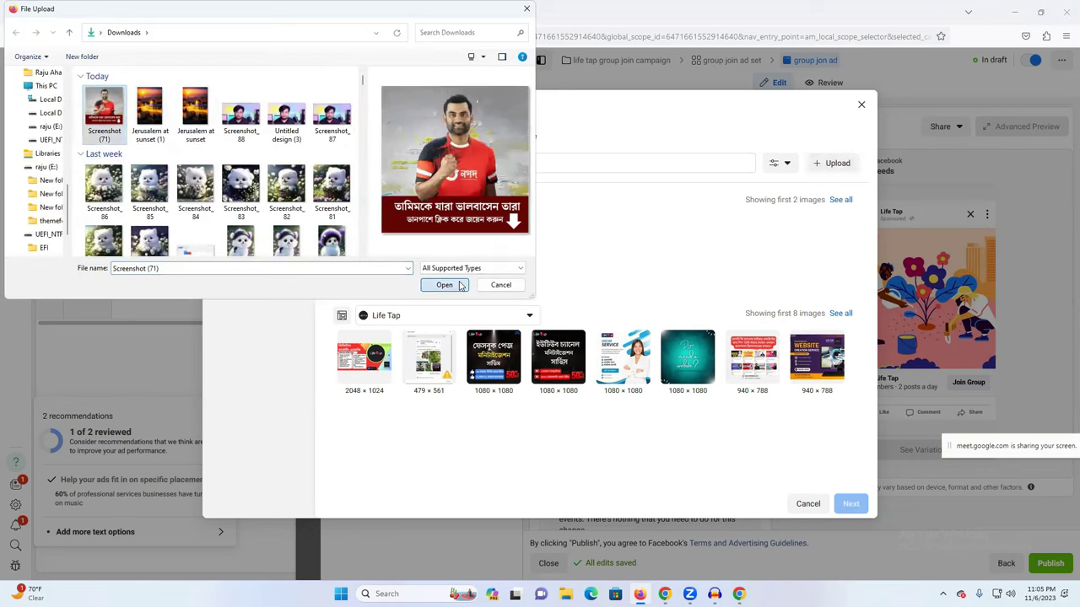
left_click(442, 284)
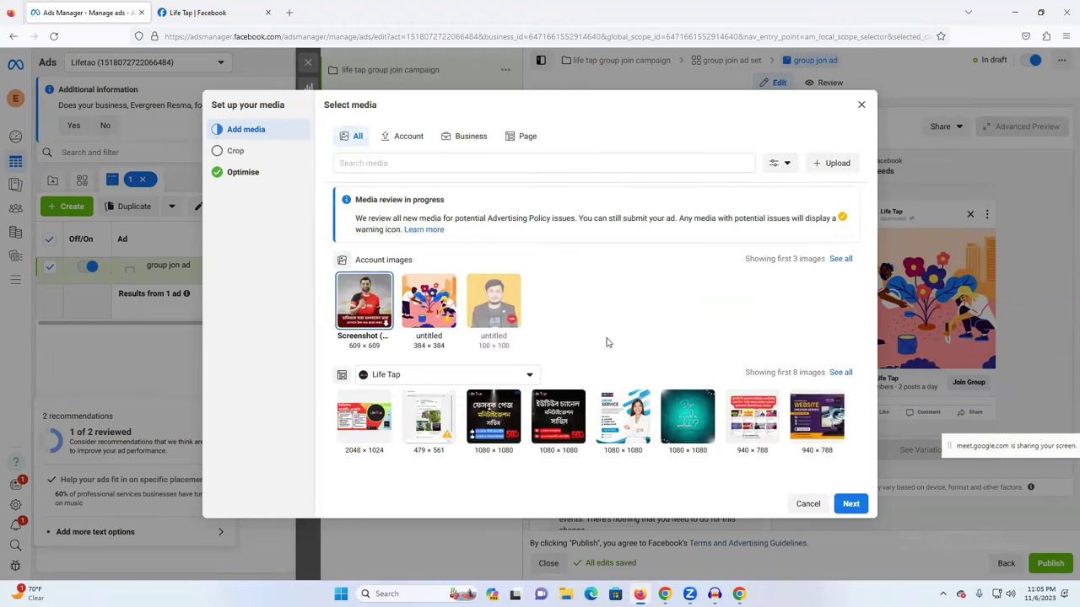
- Accept the Feeds crop and apply the uploaded image to the ad with all Advantage+ creative optimisations on
left_click(851, 505)
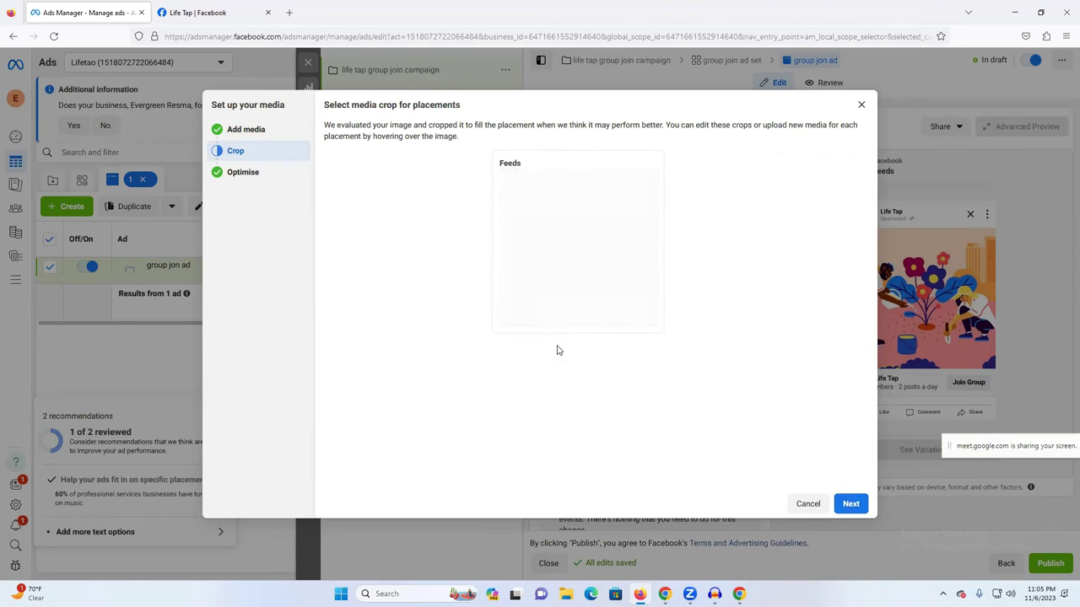
left_click(851, 504)
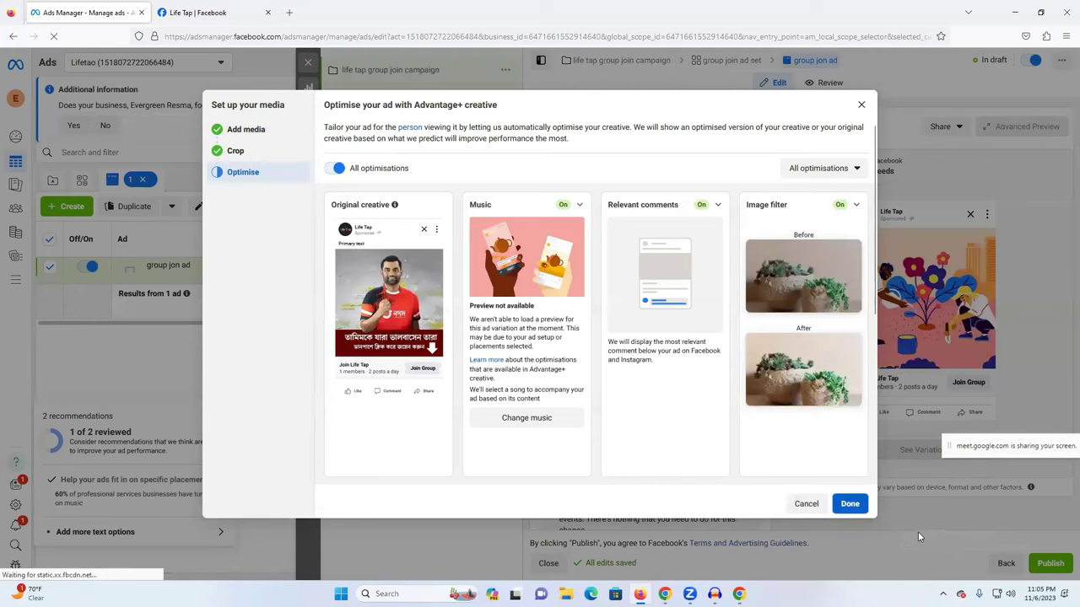
left_click(847, 505)
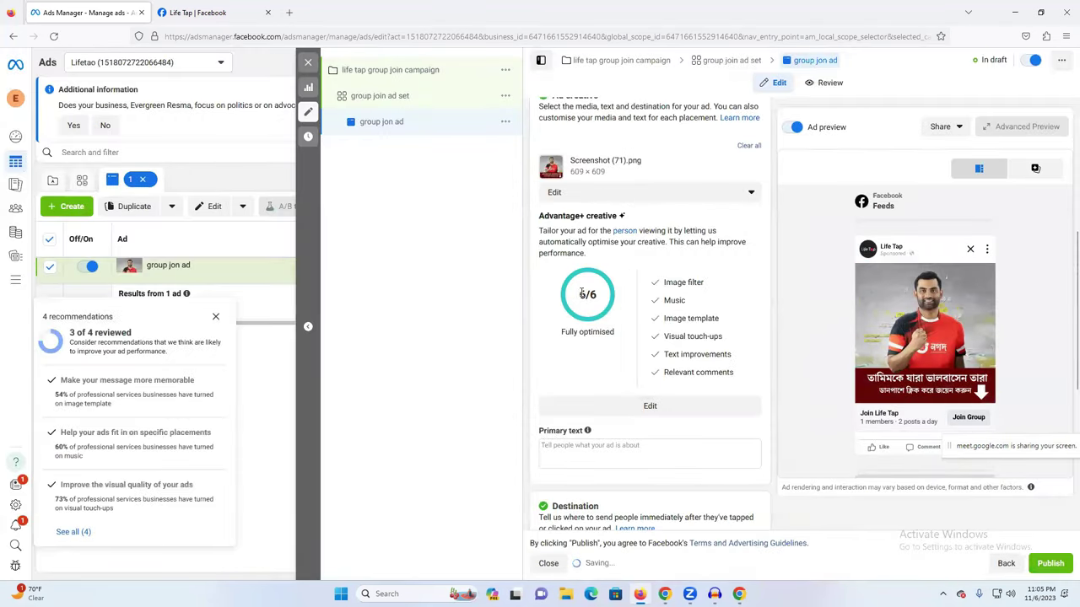
- Review the ad's creative, destination and tracking sections, and enlarge the Facebook feed preview
double_click(582, 293)
scroll(996, 451, "down", 1)
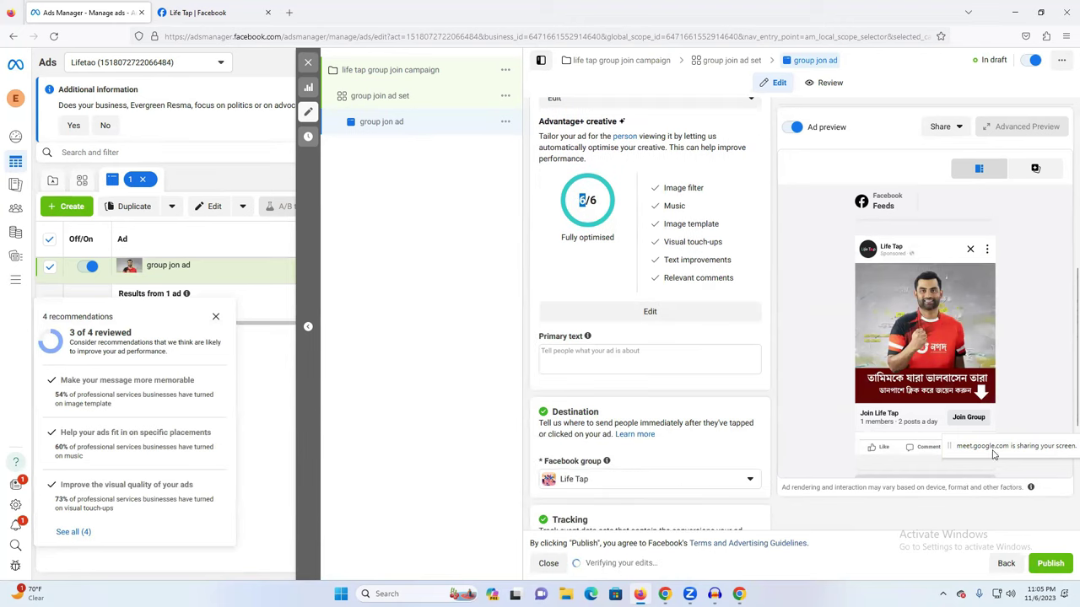
scroll(630, 430, "down", 3)
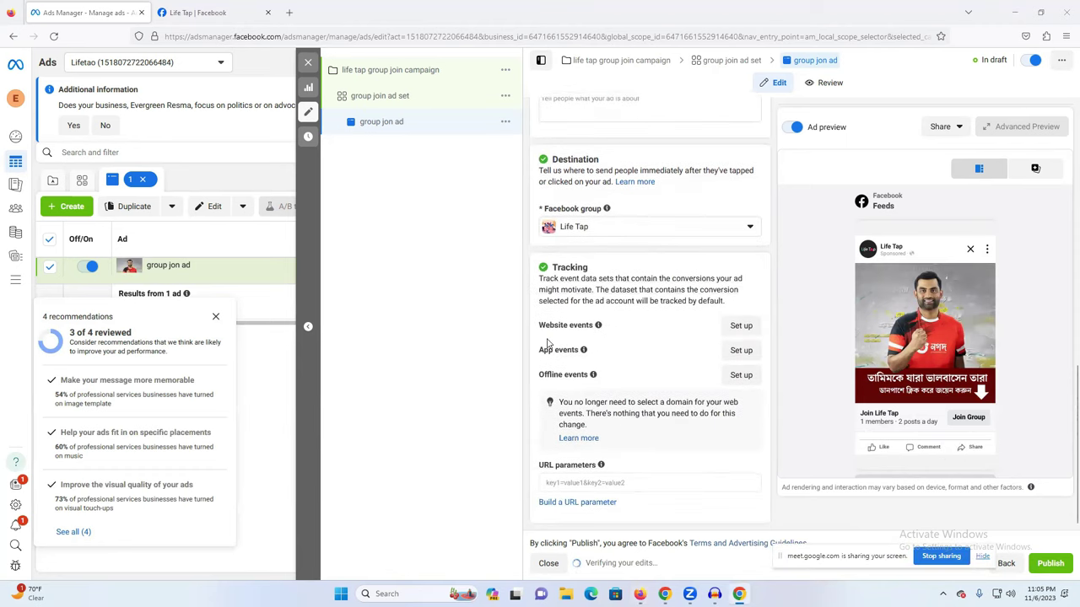
scroll(1008, 373, "up", 2)
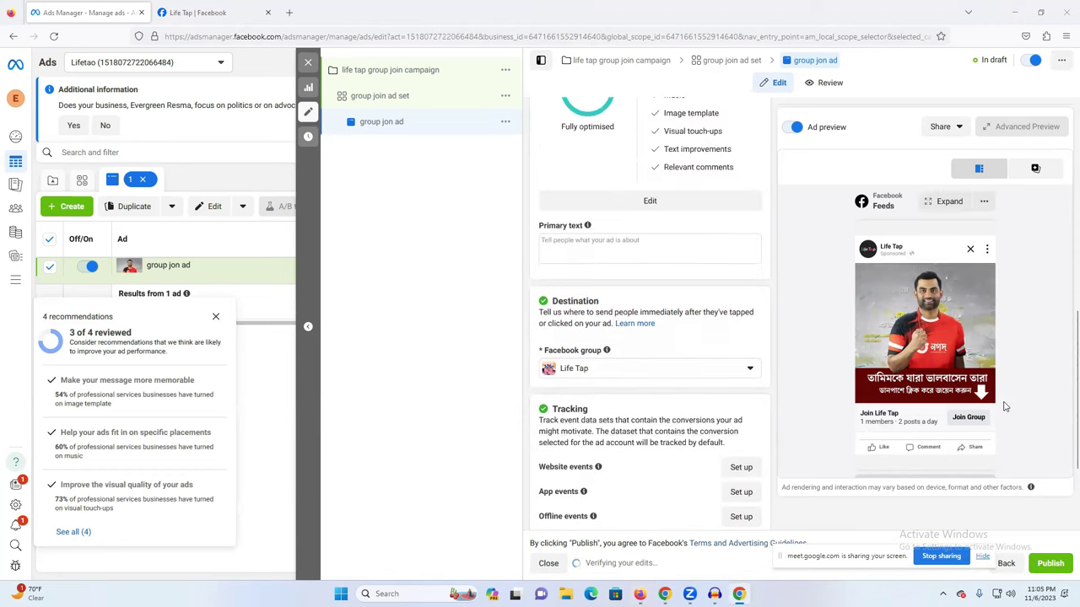
left_click(944, 202)
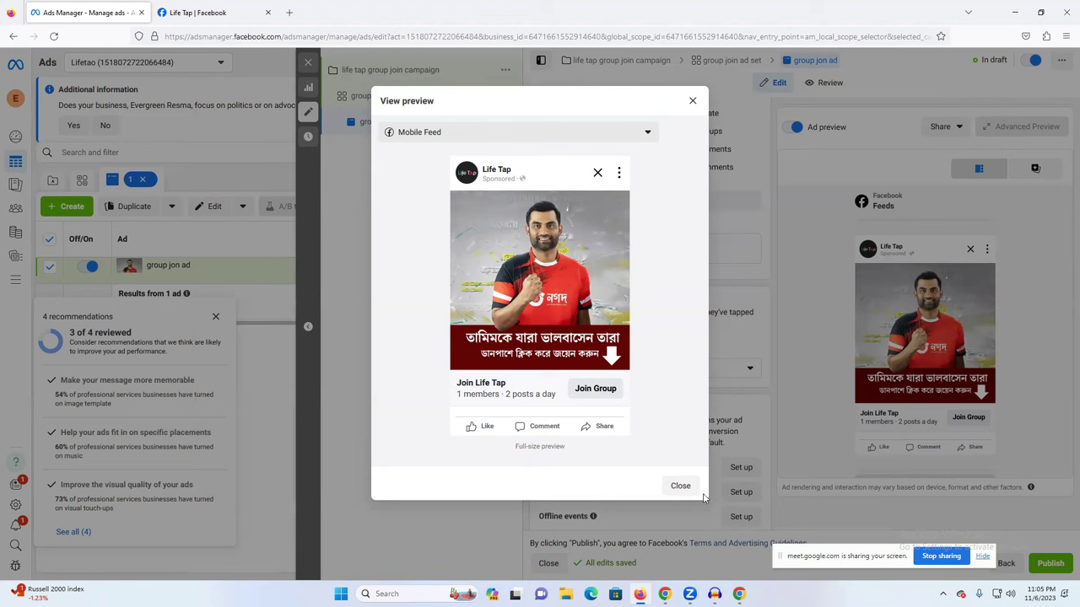
- Capture the View preview dialog with Lightshot and save the screenshot
left_click(942, 594)
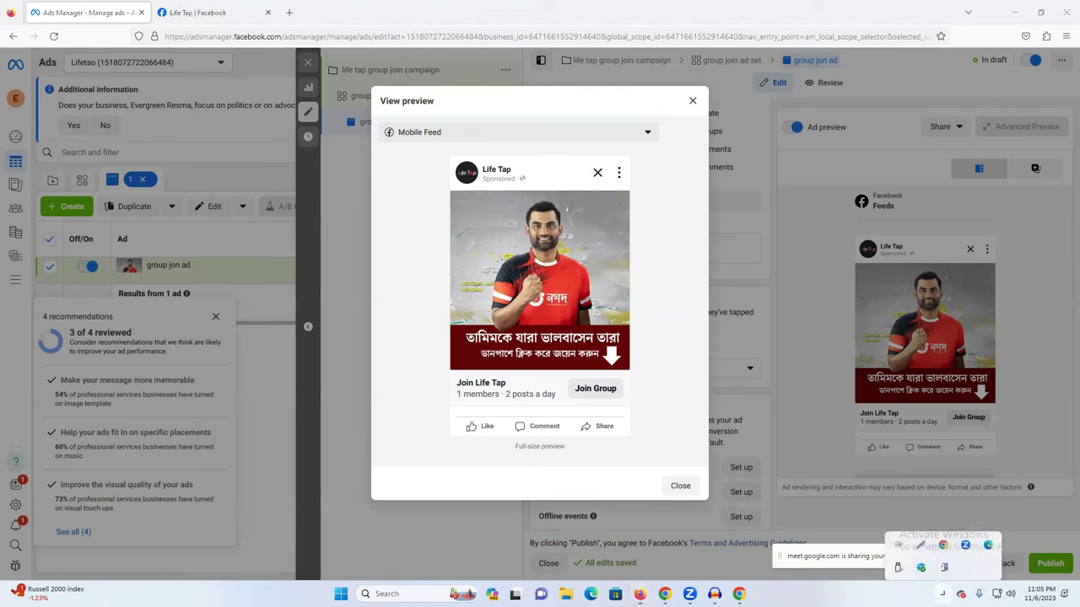
left_click(921, 540)
left_click_drag(372, 85, 708, 501)
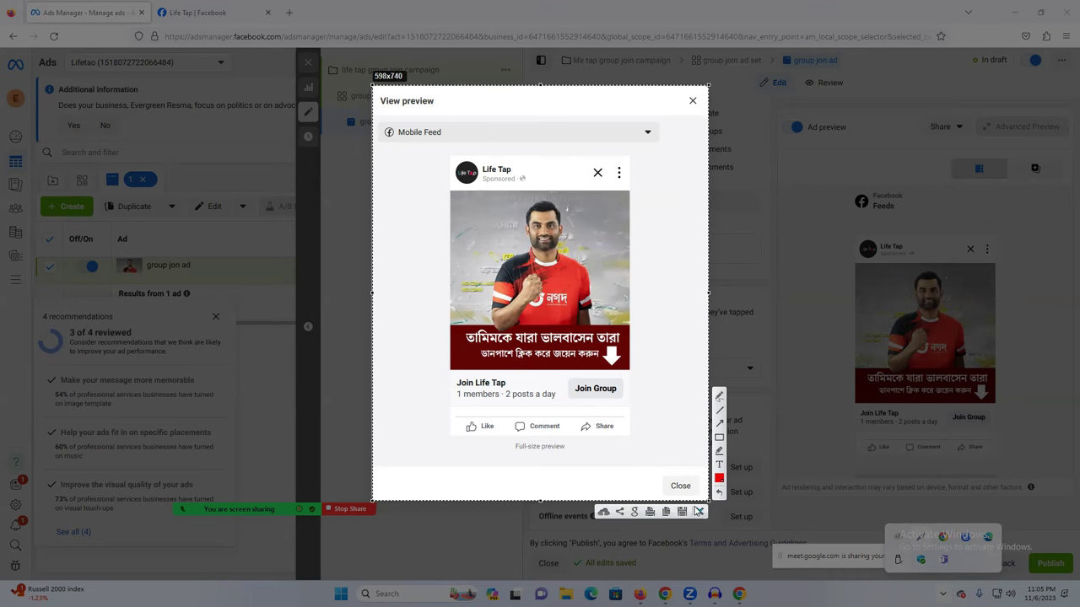
left_click(686, 514)
left_click(288, 209)
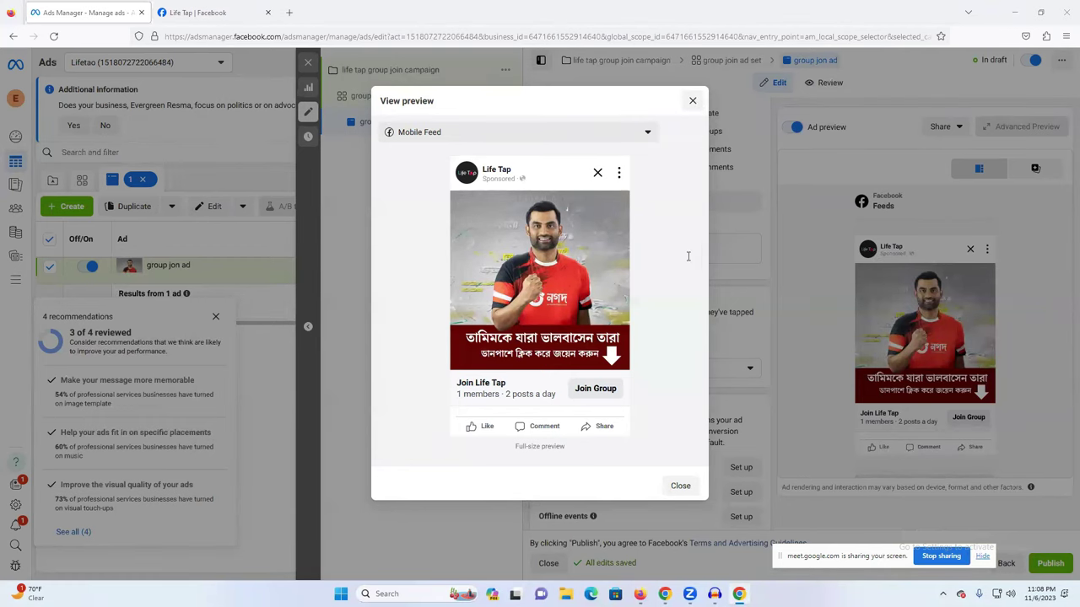
- Close the ad preview and review the location, age, gender and detailed targeting of group join ad set
left_click(692, 101)
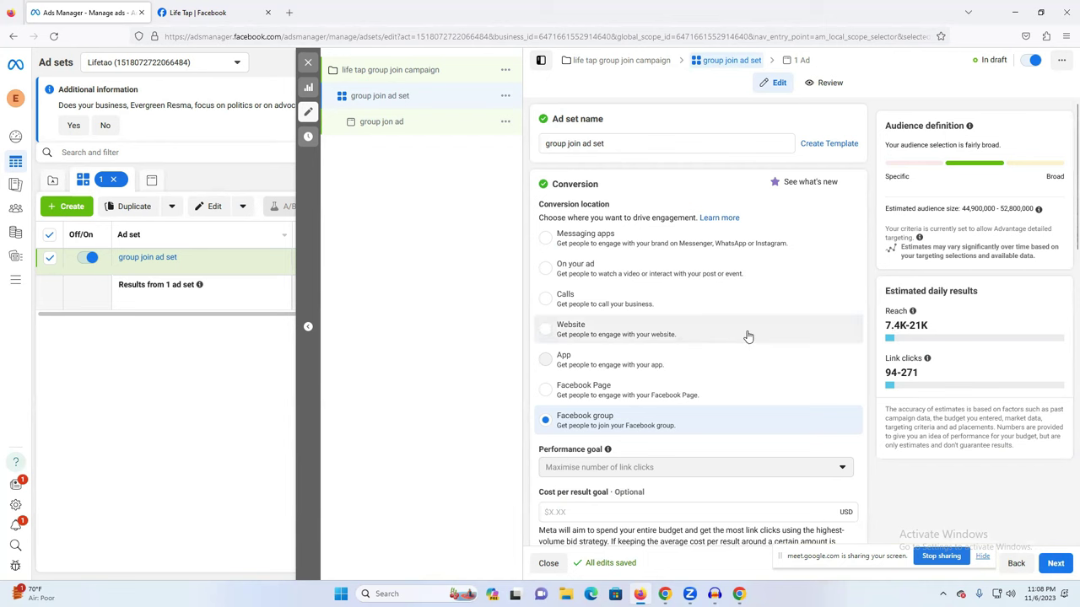
scroll(747, 336, "down", 2)
scroll(747, 335, "down", 10)
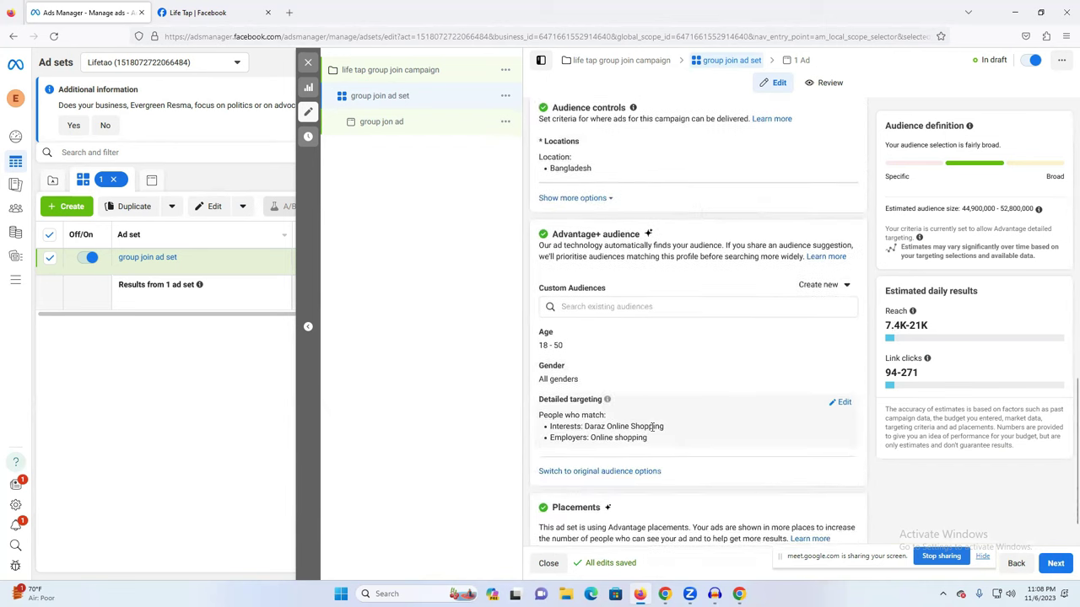
scroll(632, 420, "up", 1)
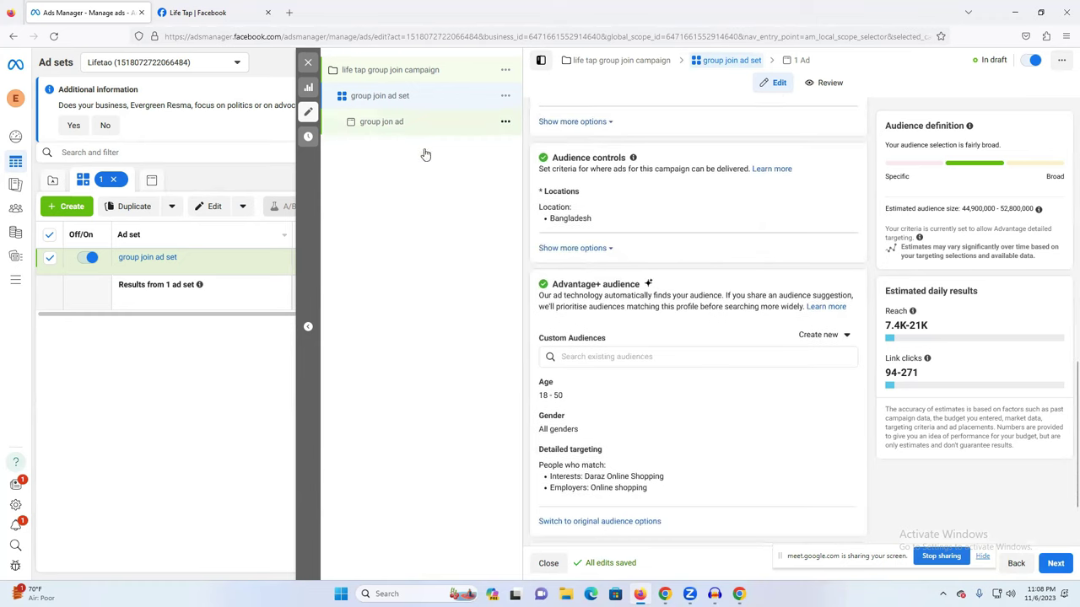
- Return to group jon ad and inspect its Advantage+ creative optimisations without changing them
scroll(572, 361, "down", 5)
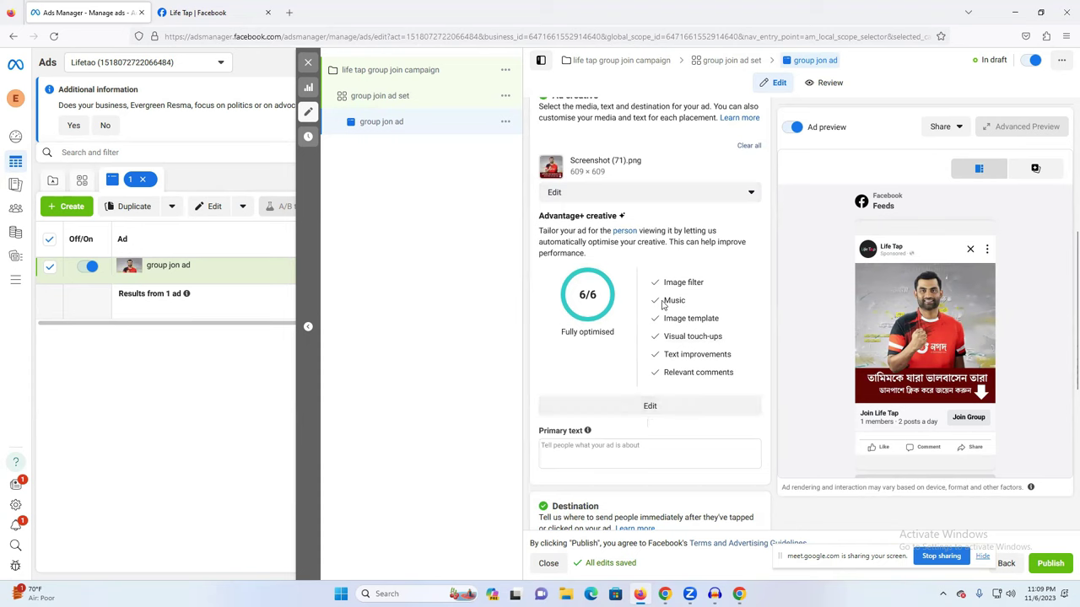
left_click(649, 408)
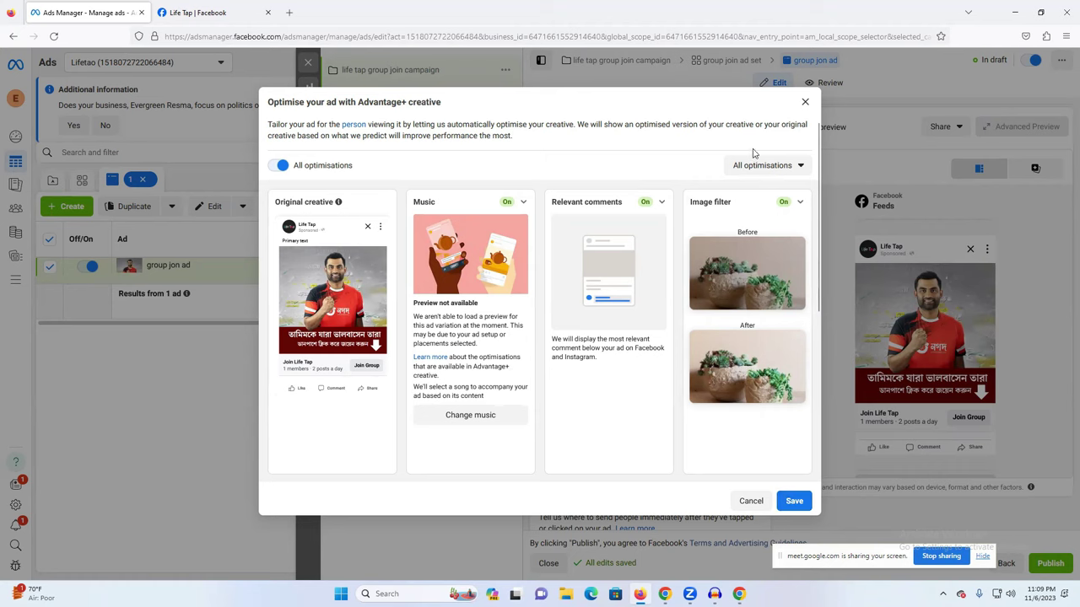
left_click(806, 102)
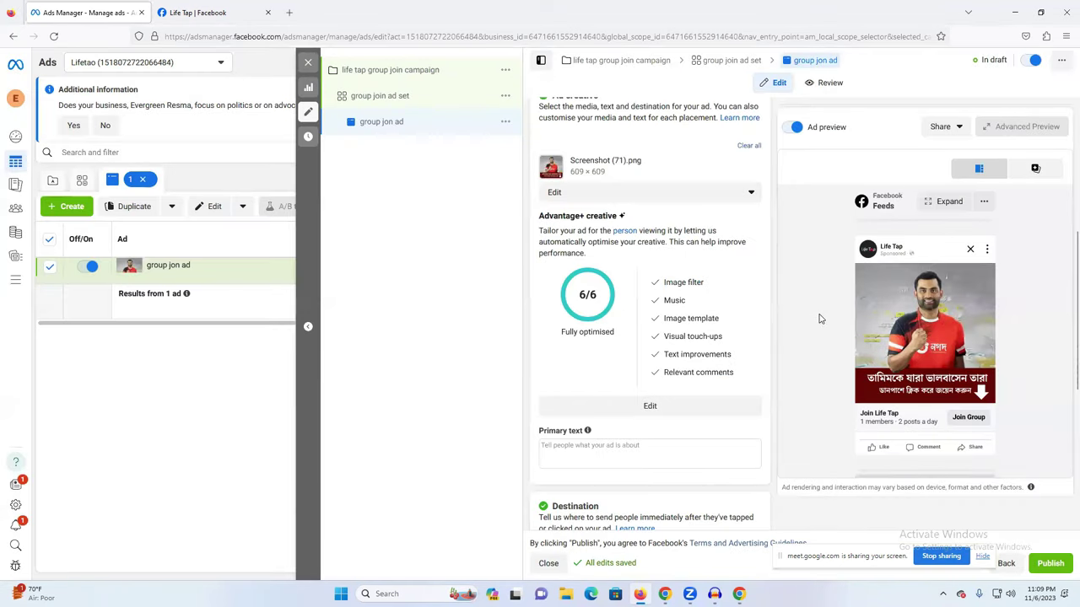
- Check the ad's destination and tracking settings and reopen group join ad set to view its estimated daily results
scroll(663, 396, "down", 4)
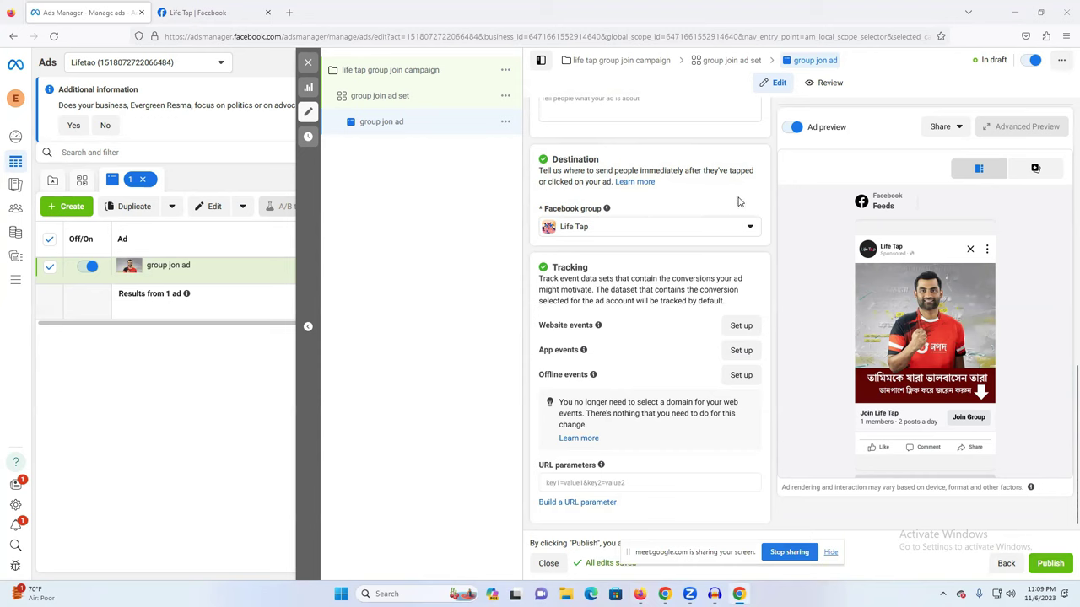
scroll(807, 253, "up", 2)
left_click(378, 98)
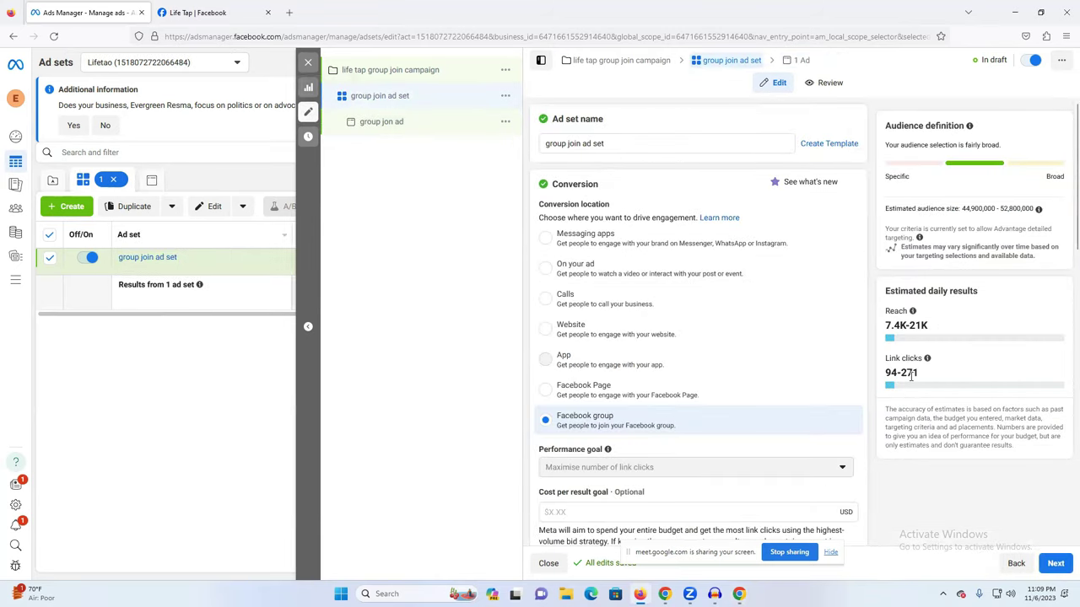
- Switch group join ad set to a lifetime budget and set it to $5
left_click_drag(886, 325, 899, 326)
scroll(646, 349, "down", 5)
left_click(632, 302)
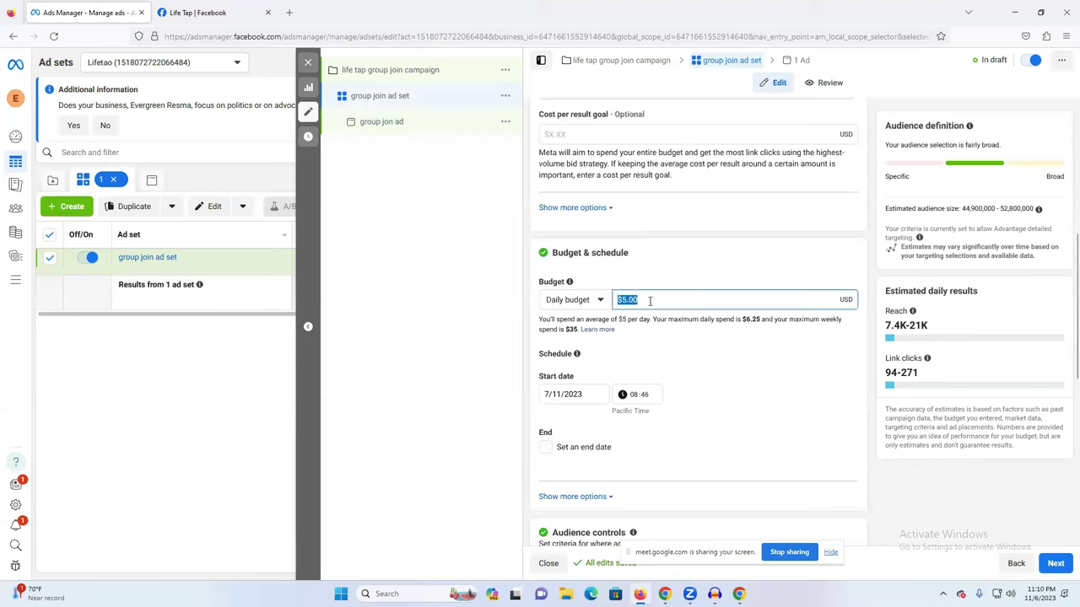
left_click(583, 302)
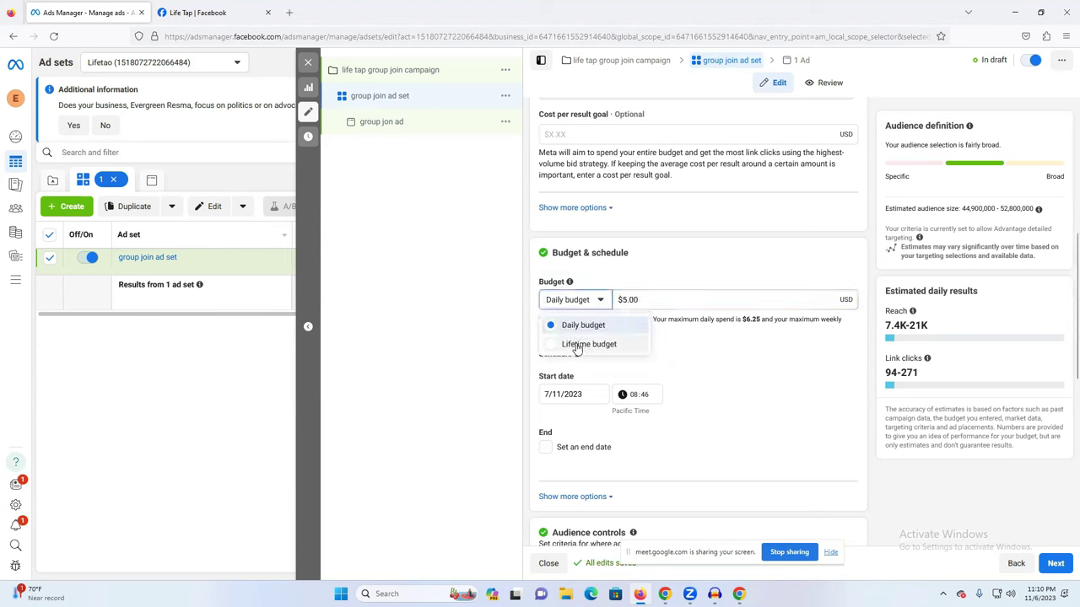
left_click(608, 344)
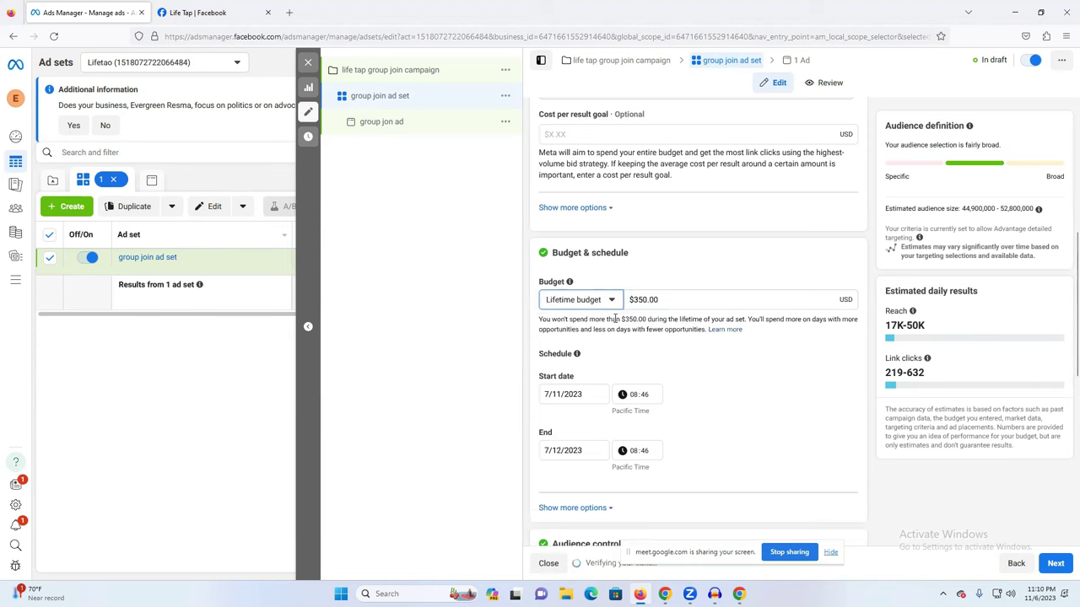
left_click(645, 301)
left_click_drag(646, 300, 628, 300)
left_click(642, 300)
double_click(642, 300)
type("5")
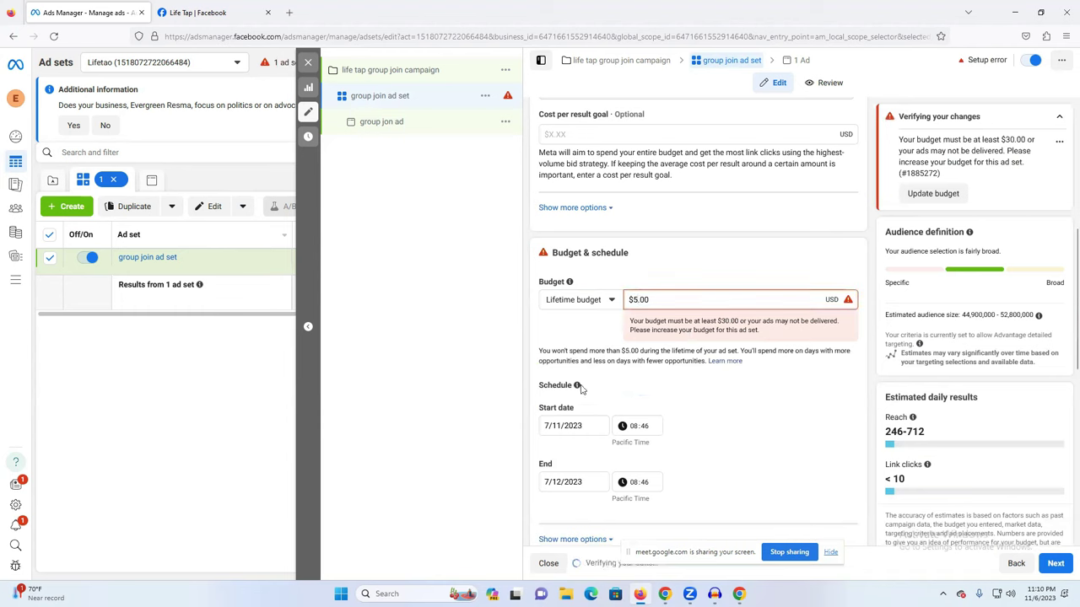
- Schedule the ad set to start on 6/11/2023 and end on 13/12/2023, and check the minimum budget requirement
left_click(575, 426)
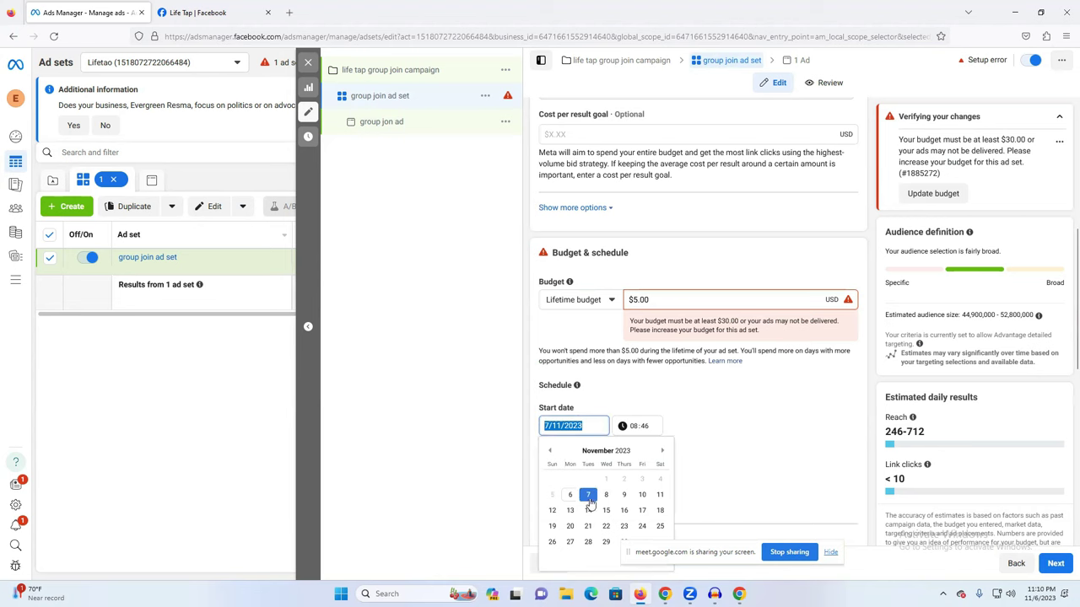
left_click(570, 495)
left_click(569, 482)
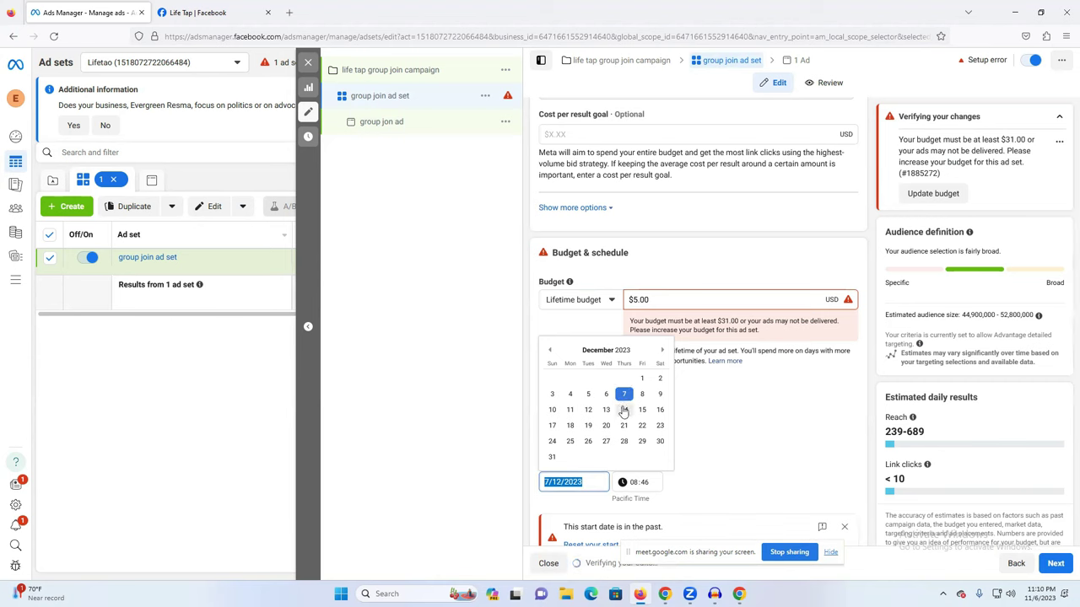
left_click(605, 410)
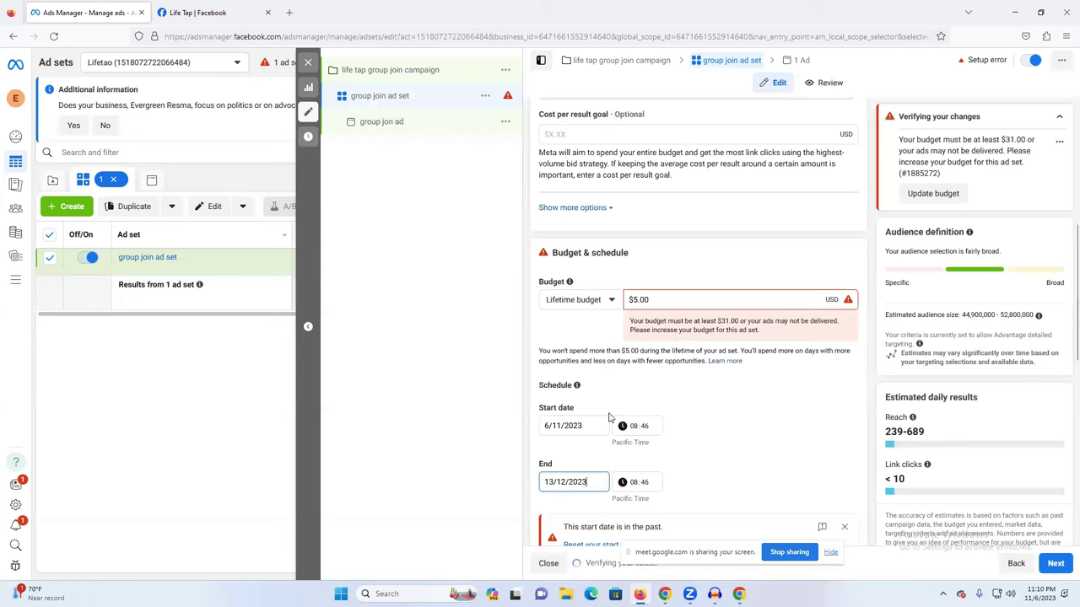
double_click(723, 322)
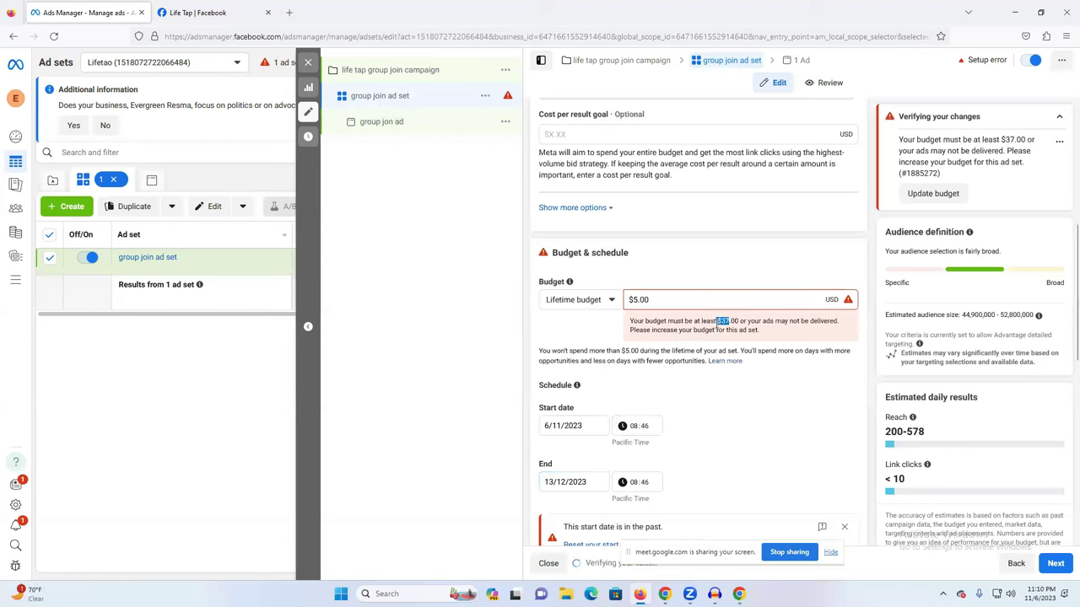
- Return the ad set to a daily budget and set the amount to $1.00
left_click(602, 305)
left_click(581, 325)
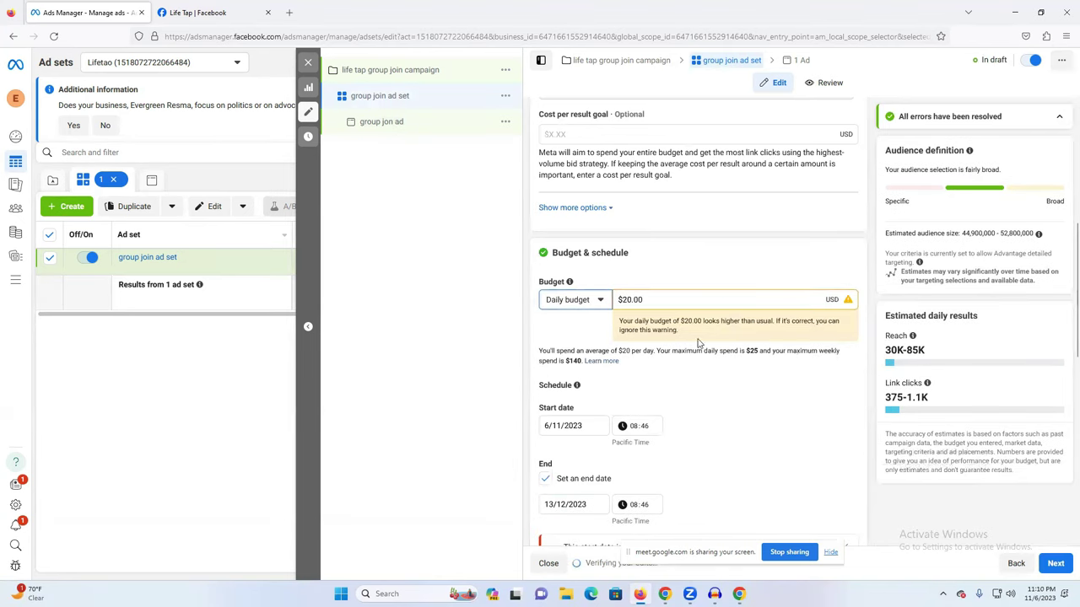
left_click_drag(629, 299, 618, 300)
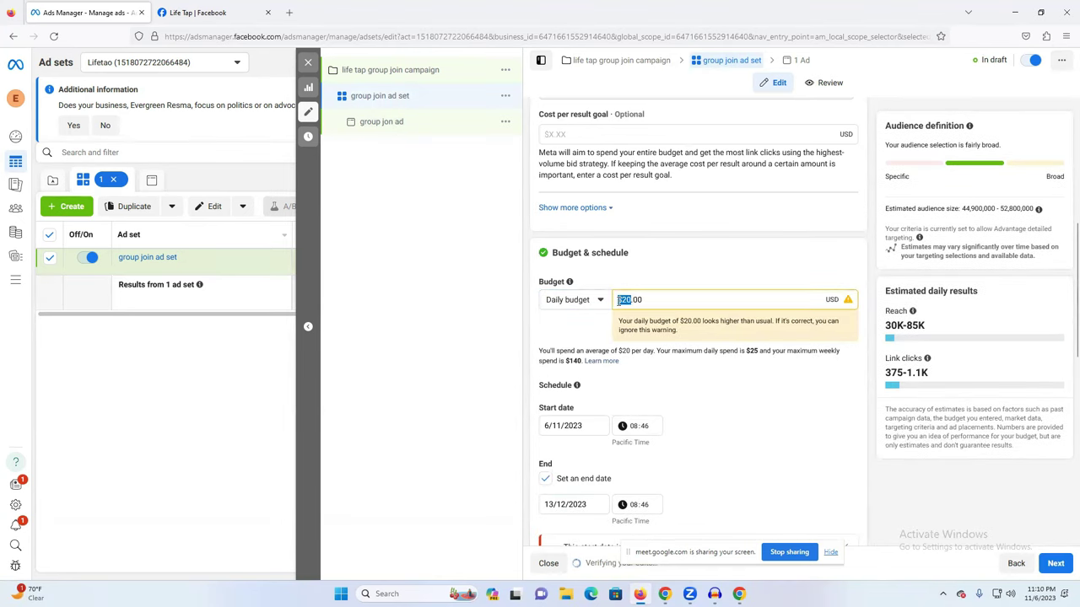
type("1")
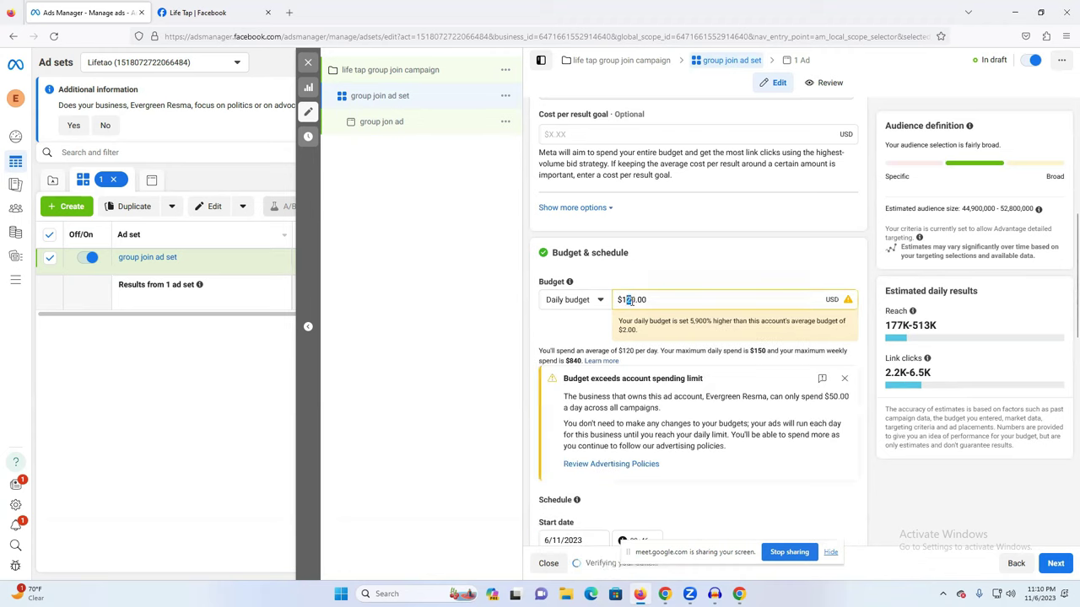
key("BackSpace")
key("Delete")
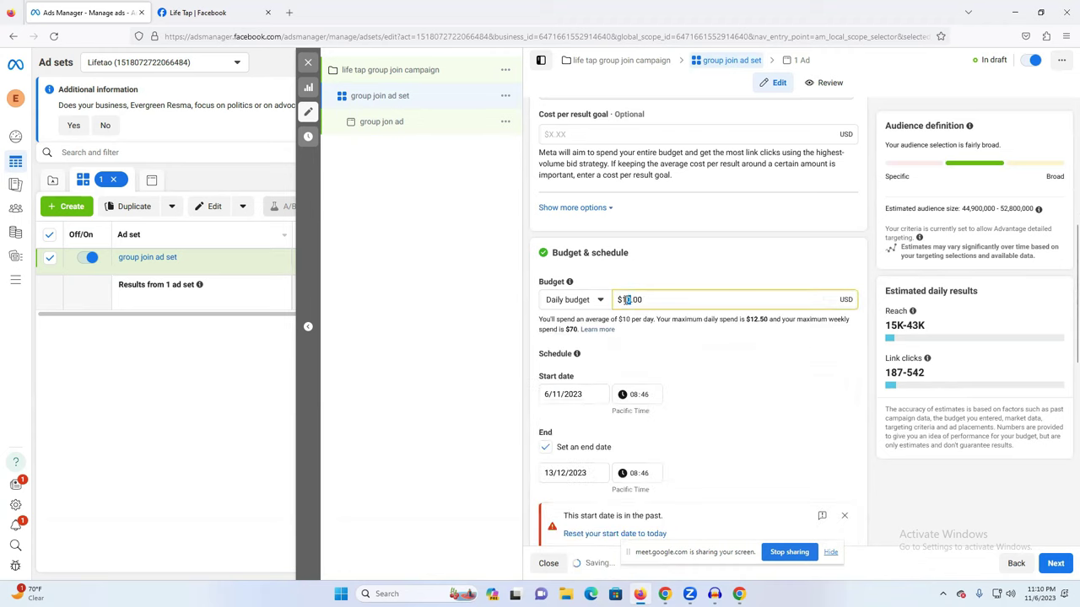
left_click(712, 355)
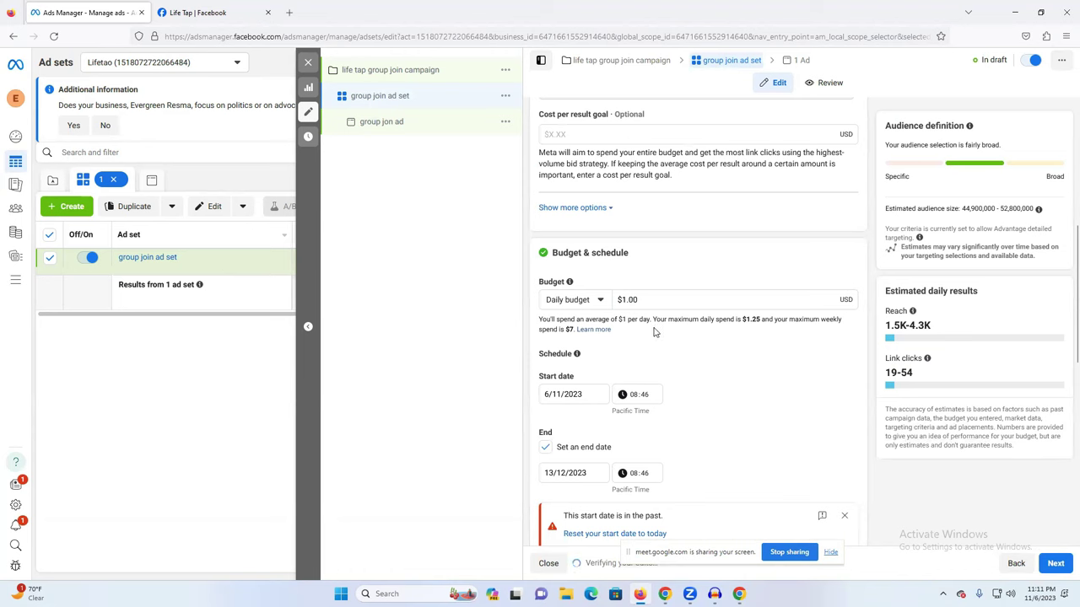
- Review the daily budget's average and maximum spend, the audience settings and the ad set's estimated daily reach and link clicks
double_click(629, 299)
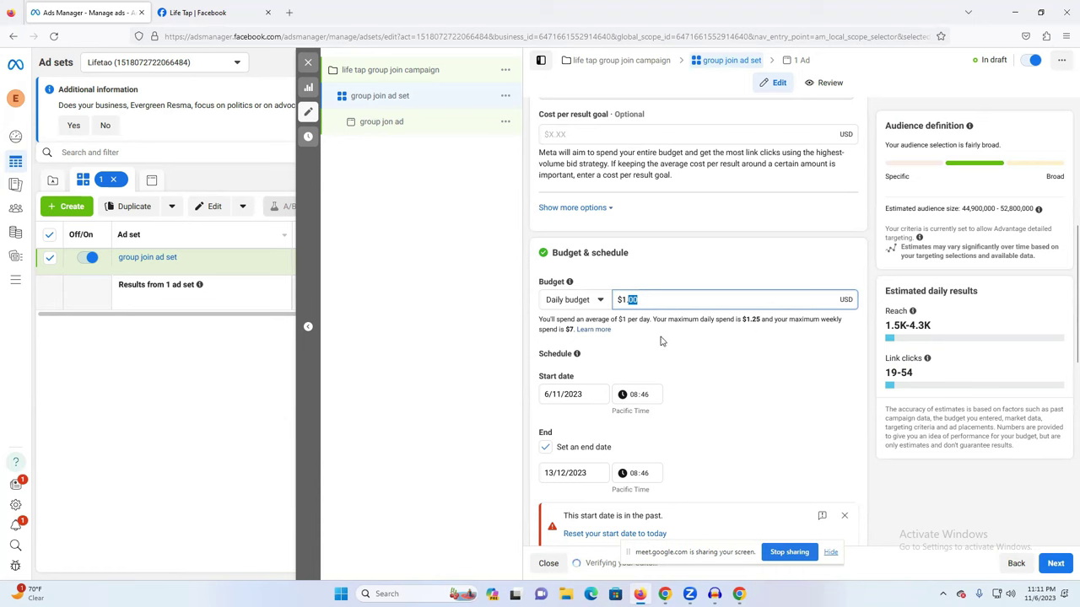
left_click_drag(622, 319, 673, 319)
left_click_drag(798, 319, 814, 332)
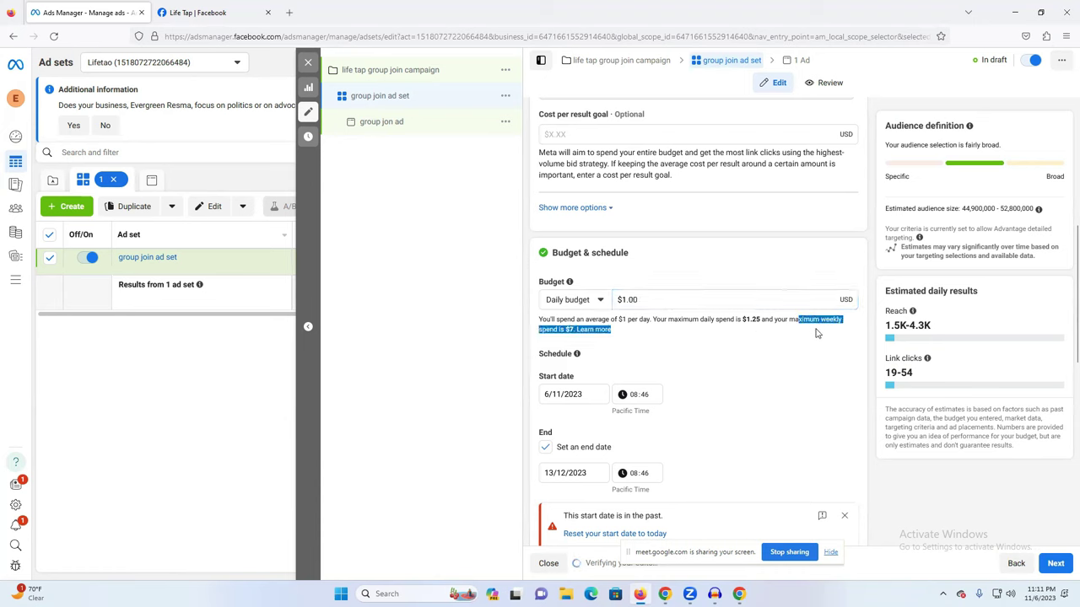
left_click(697, 367)
scroll(713, 378, "down", 1)
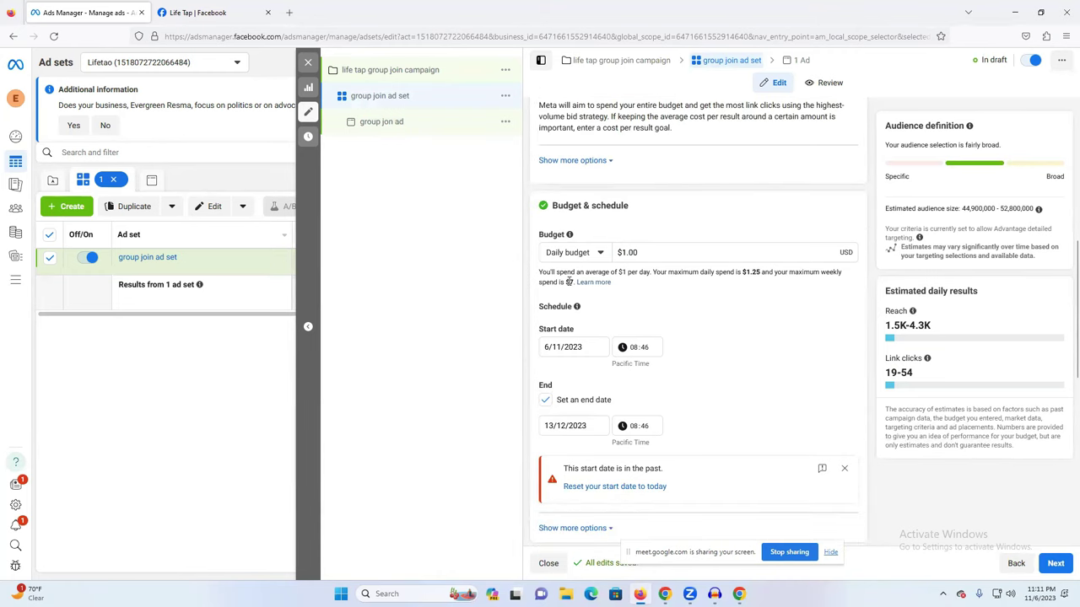
scroll(746, 326, "down", 5)
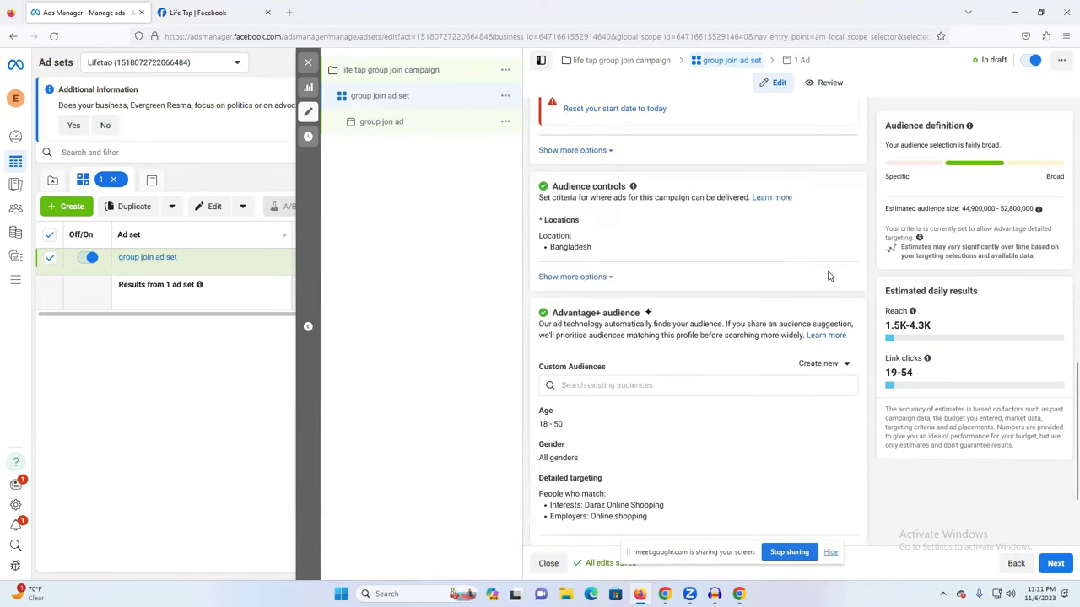
scroll(713, 289, "up", 10)
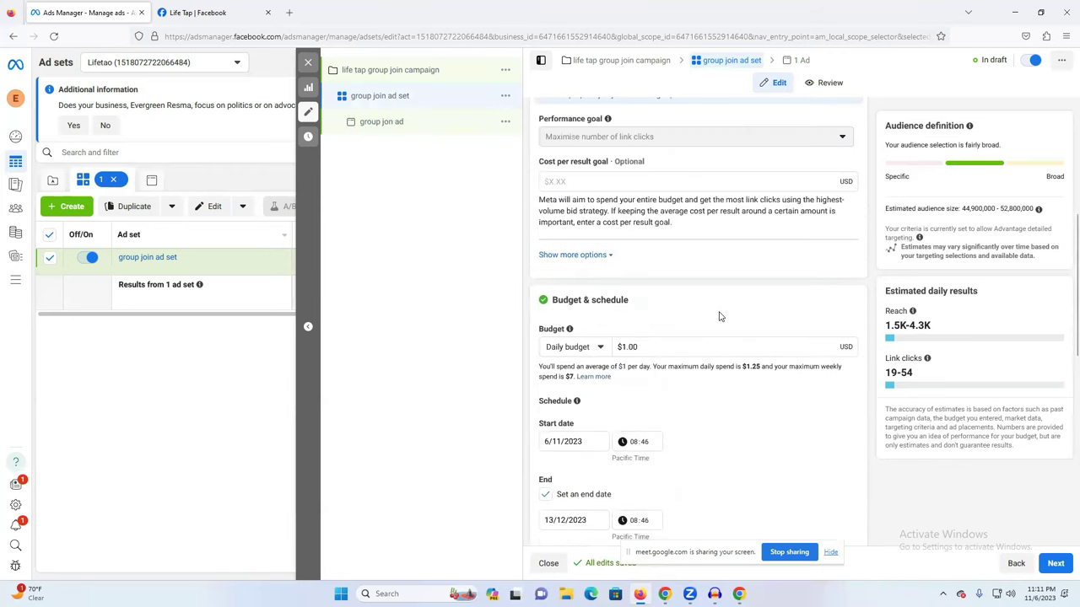
scroll(732, 298, "up", 1)
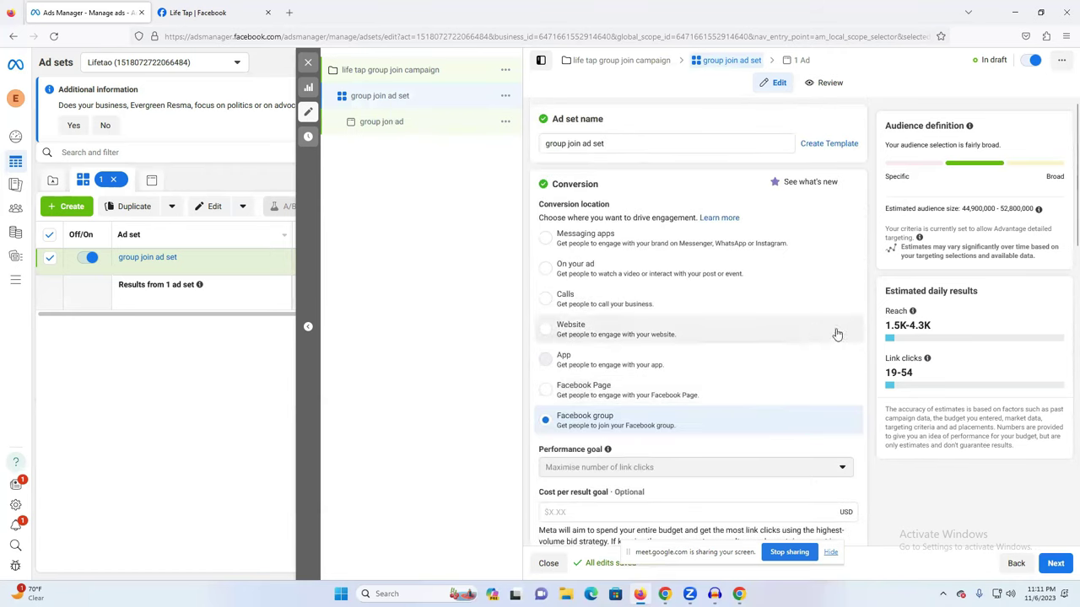
left_click_drag(901, 325, 937, 336)
left_click(909, 328)
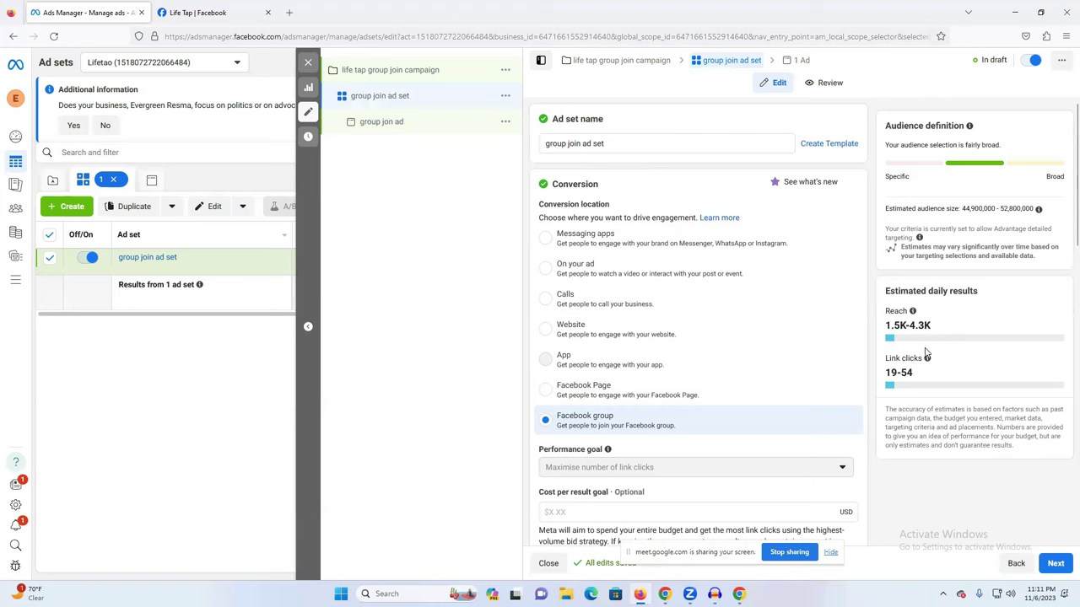
left_click_drag(932, 328, 867, 326)
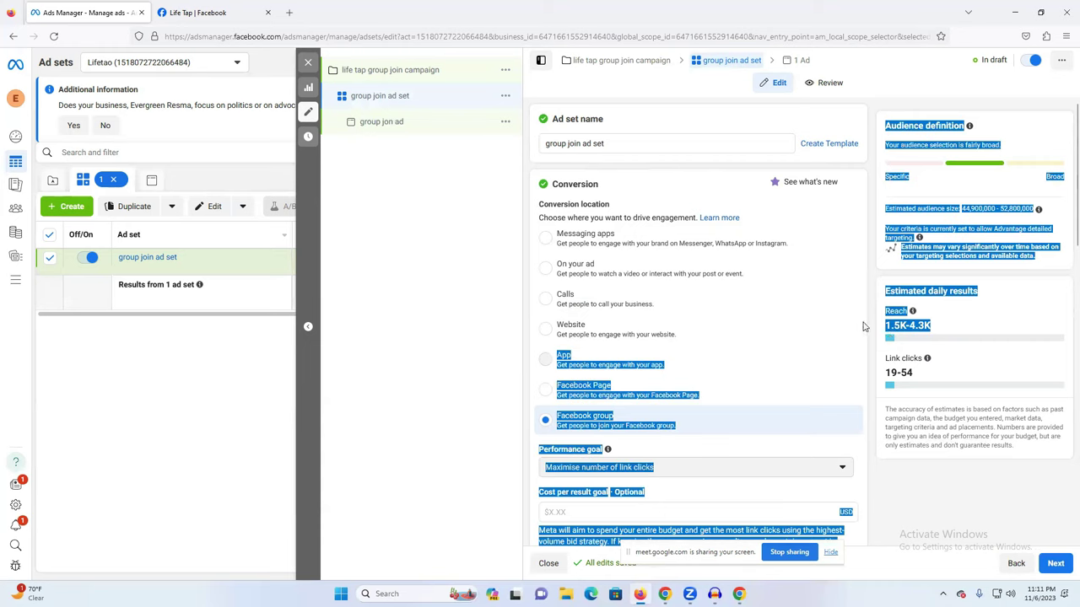
left_click(966, 333)
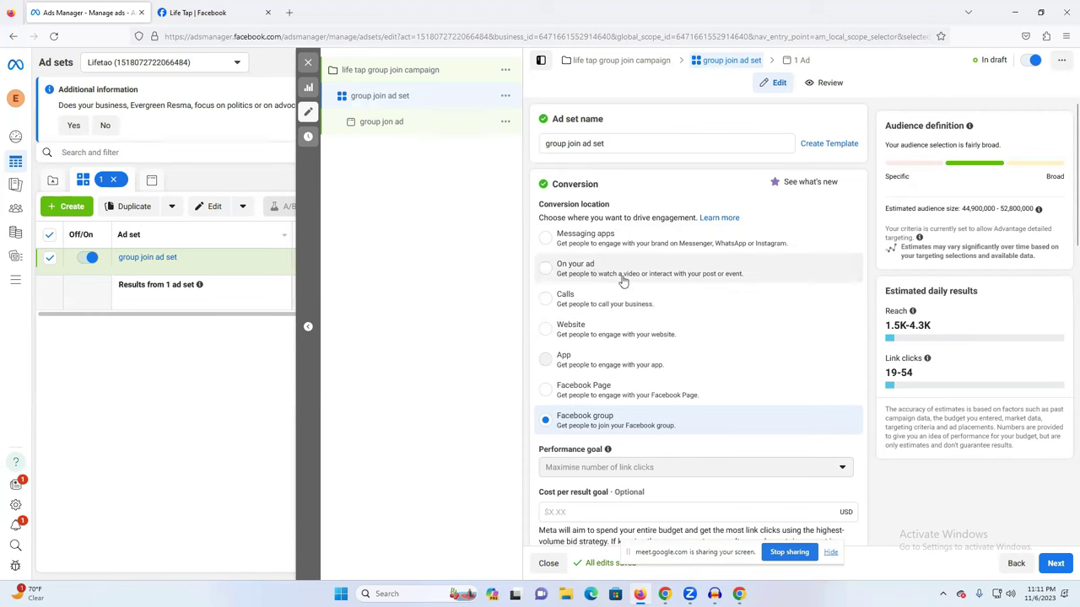
- Close the ad set editor, switch to Chrome and search Google for "smm panel" in a new tab
left_click(308, 61)
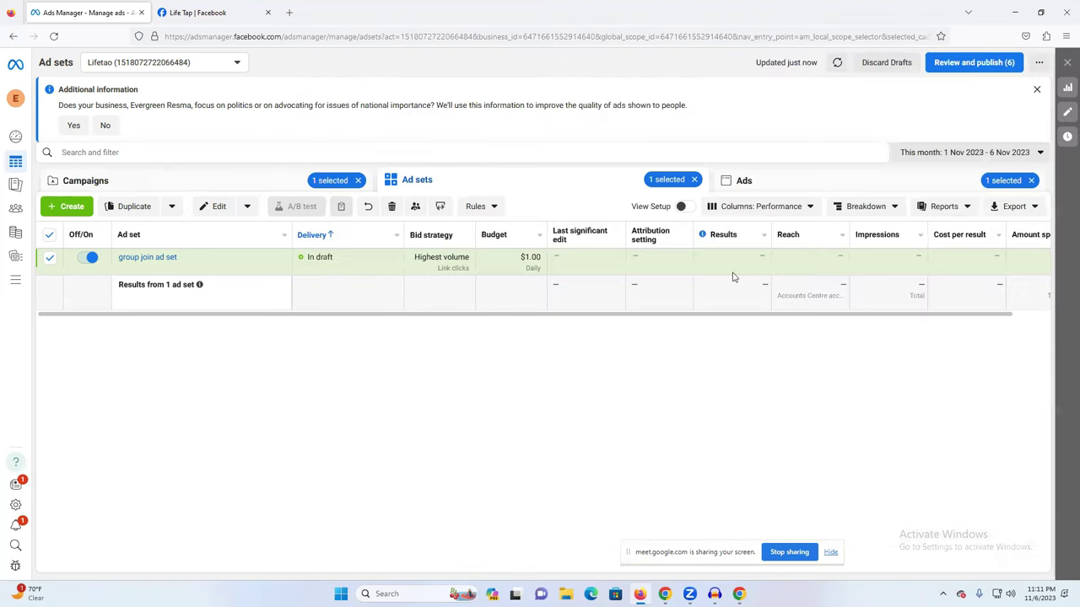
left_click(664, 594)
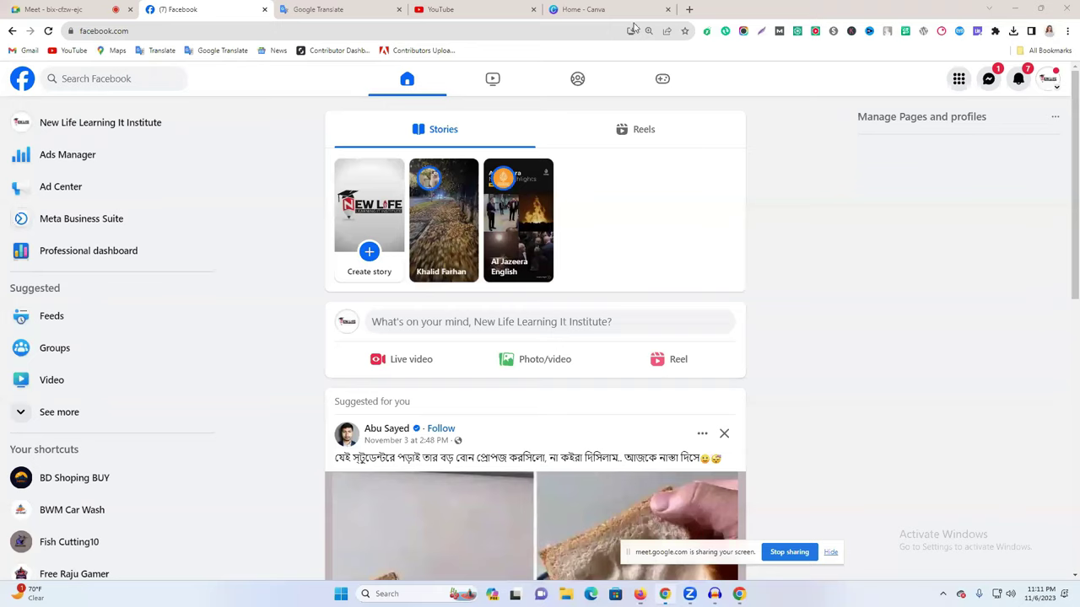
key("ctrl+t")
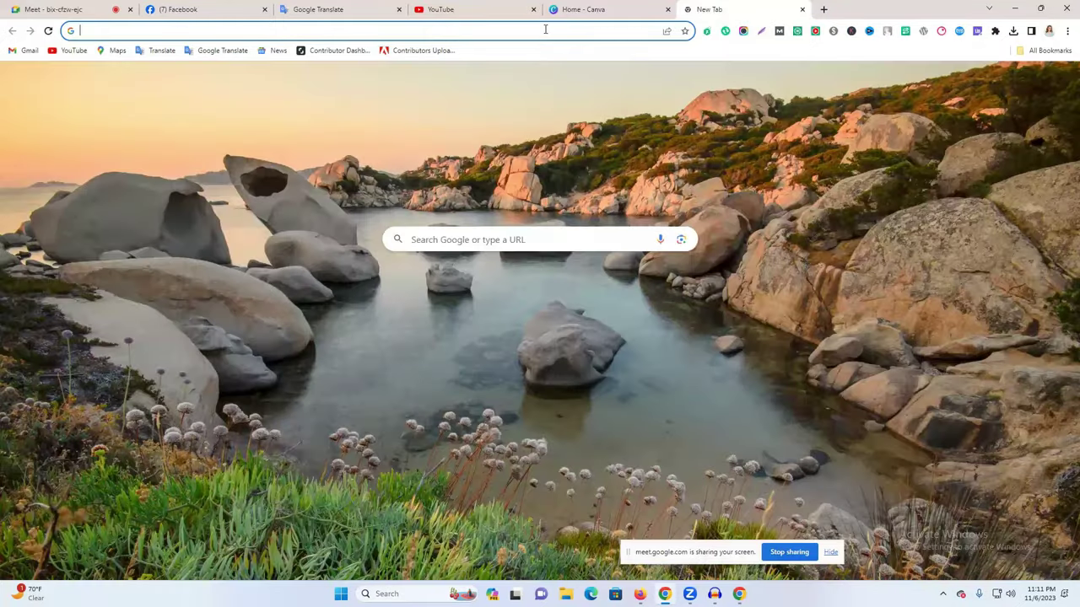
type("smm")
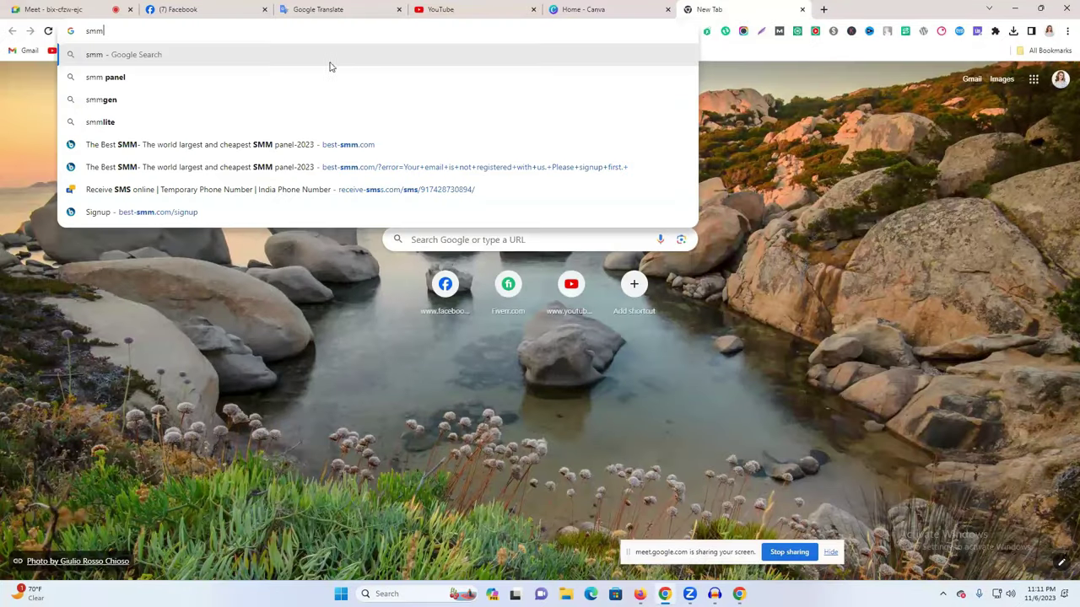
left_click(226, 83)
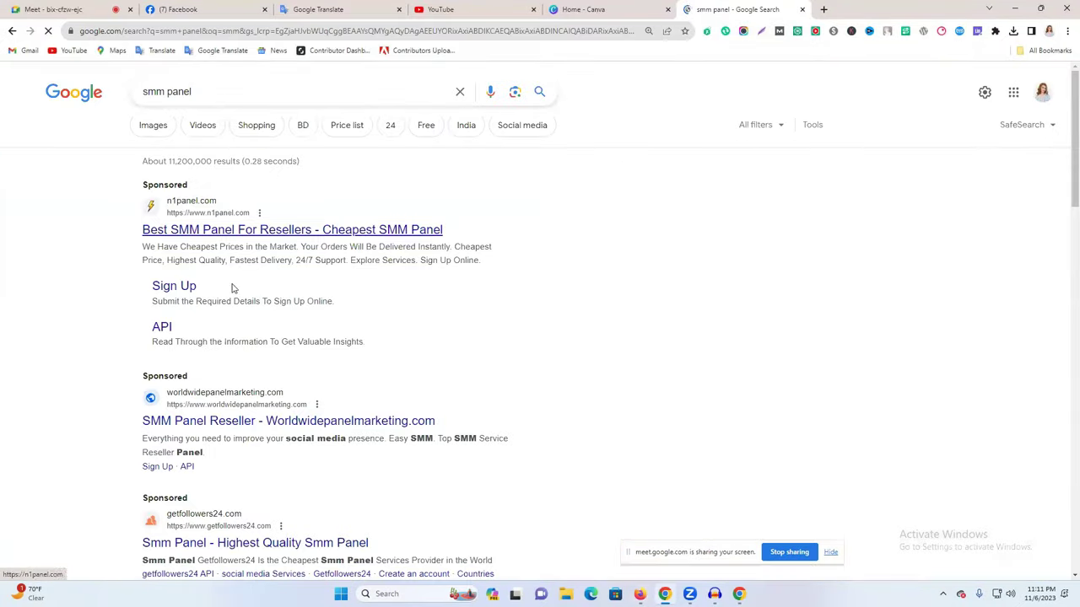
- Open fiverr99.com from the search results and sign in with the saved username and password
scroll(253, 293, "down", 2)
scroll(261, 290, "down", 1)
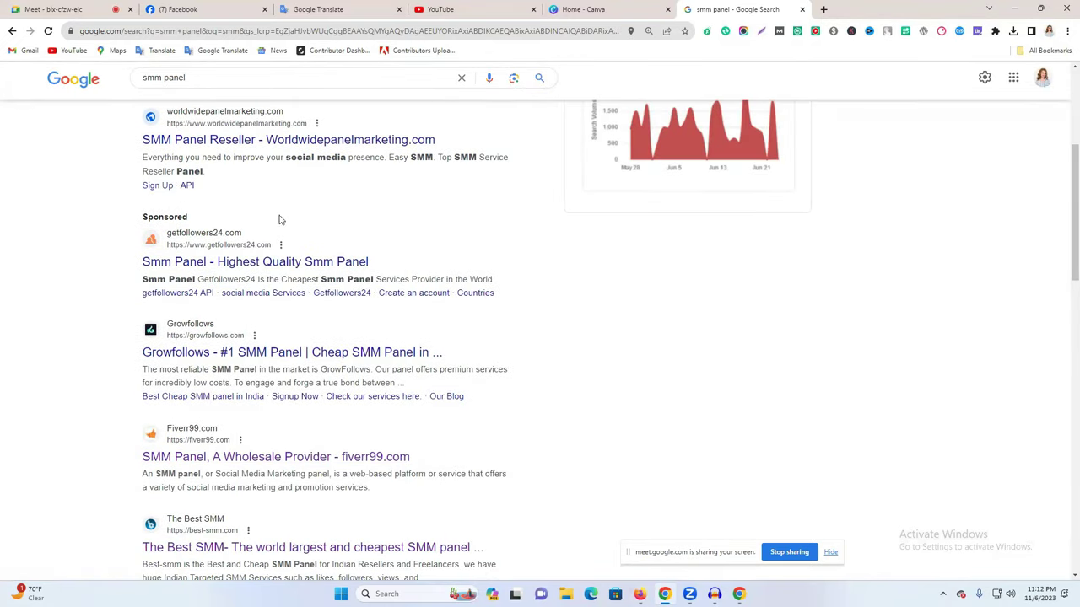
scroll(270, 253, "down", 1)
left_click(216, 401)
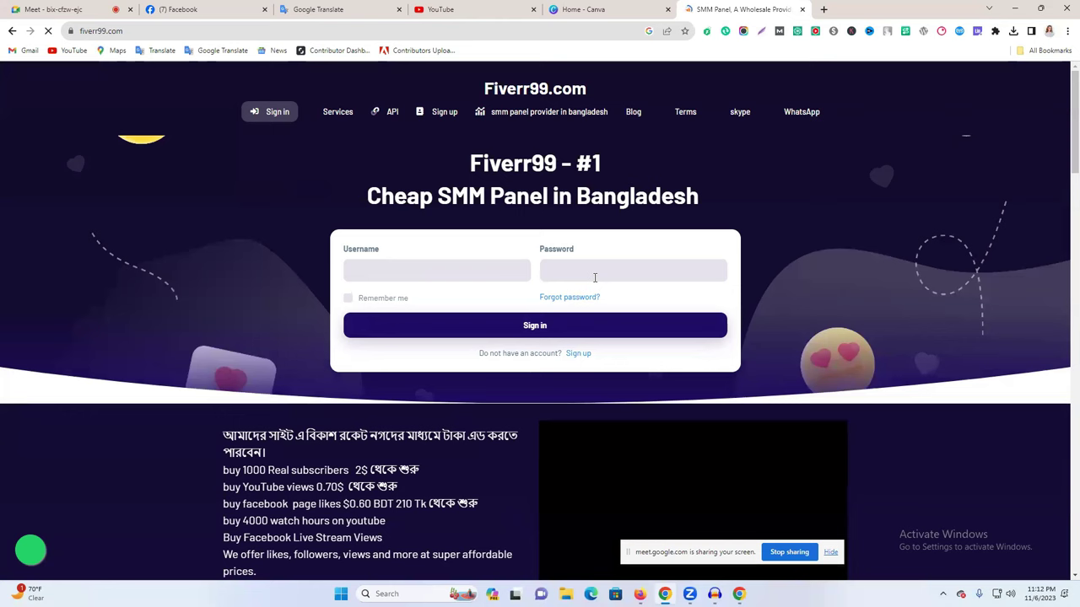
left_click(594, 278)
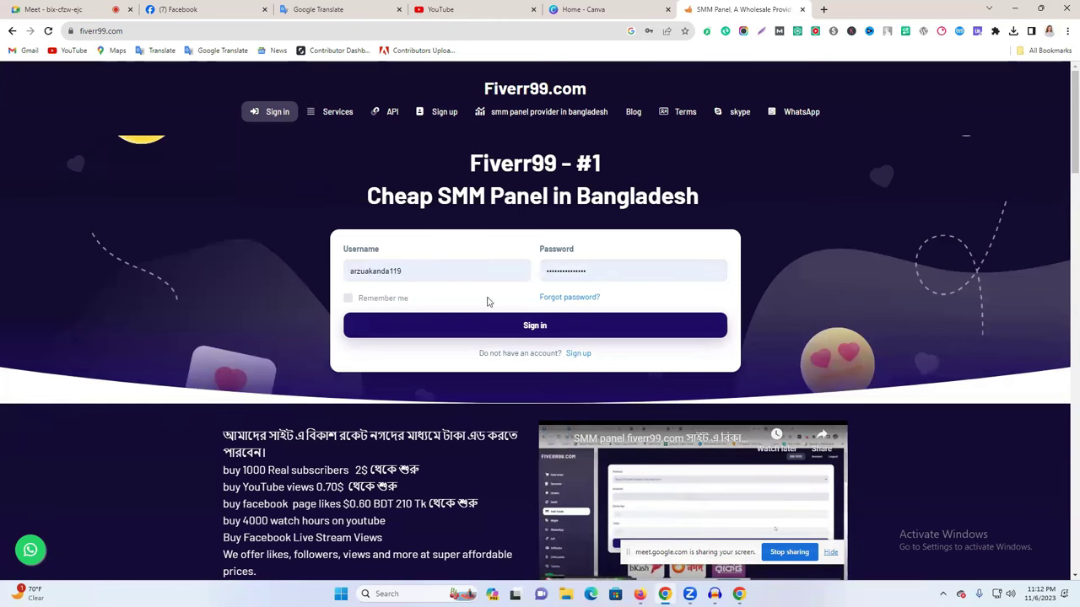
left_click(515, 326)
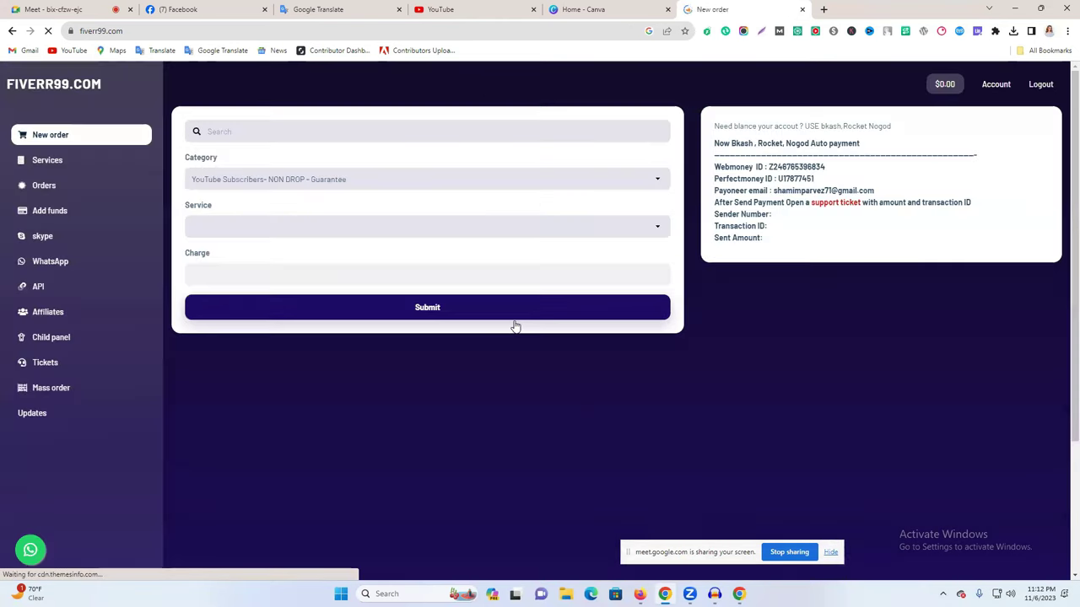
- Look through the new order's service categories and choose Facebook Group Members
left_click(275, 184)
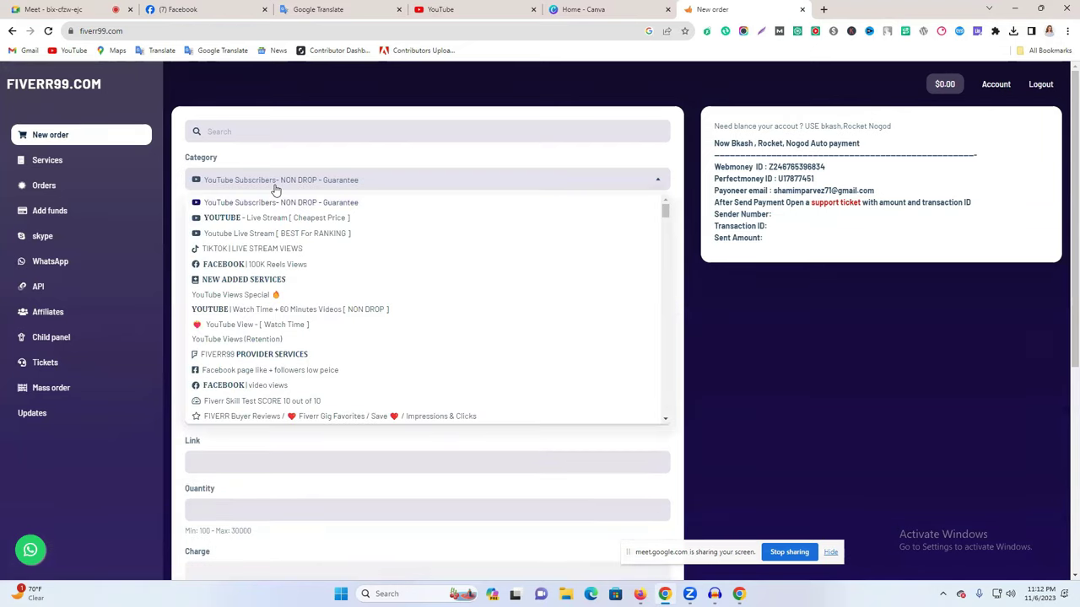
scroll(306, 301, "down", 1)
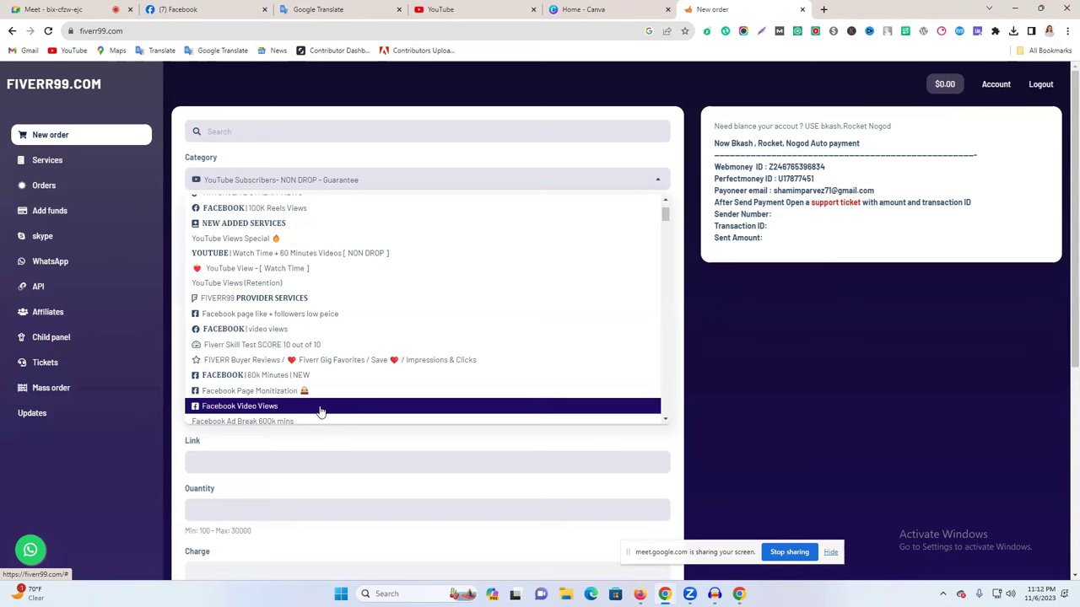
scroll(316, 397, "down", 1)
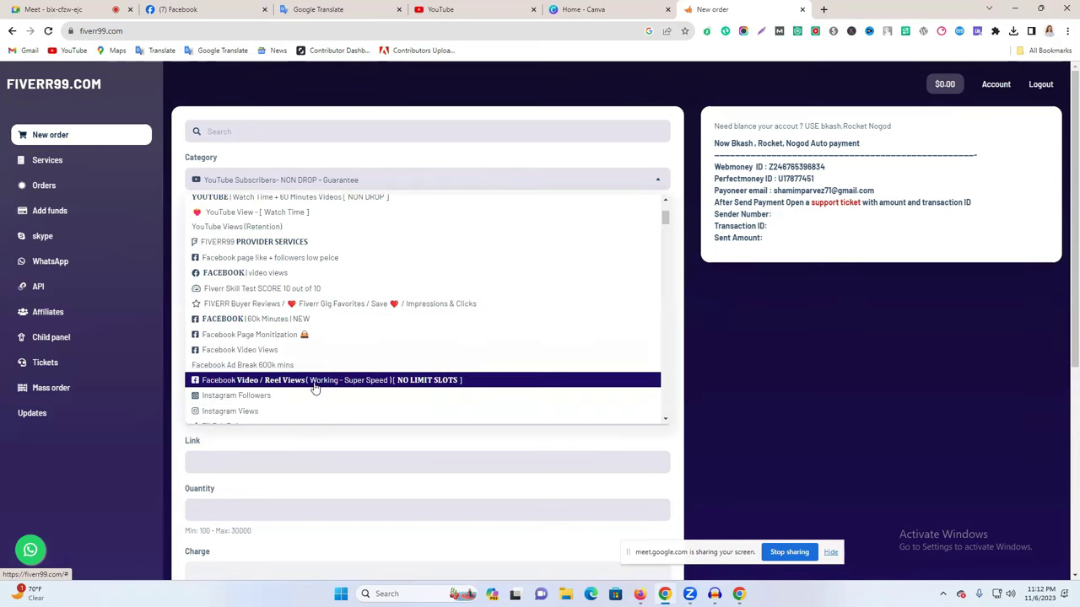
scroll(304, 386, "down", 1)
scroll(304, 387, "down", 3)
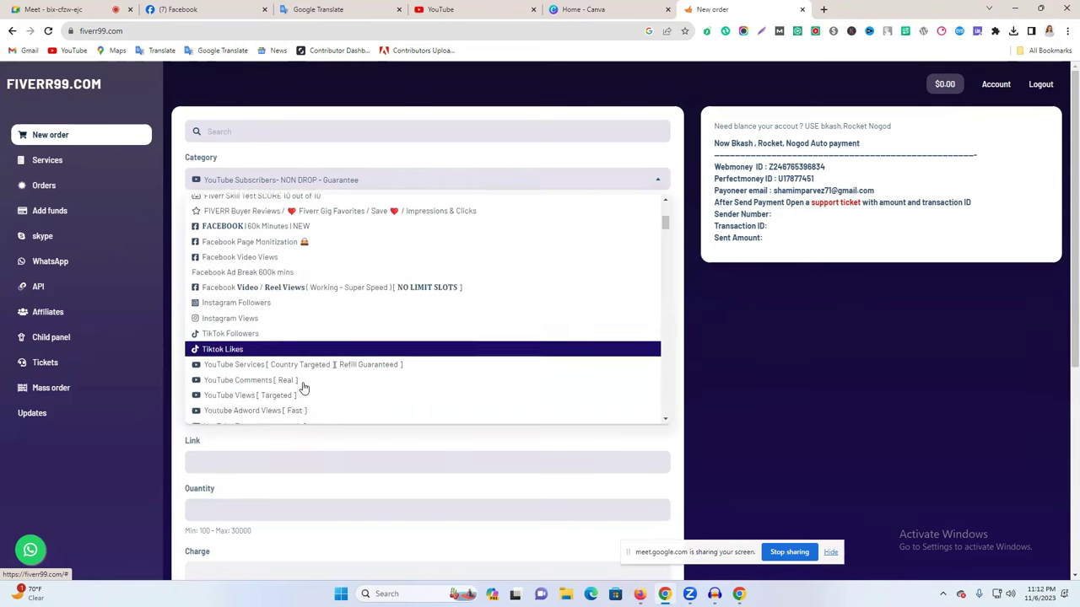
scroll(305, 385, "down", 2)
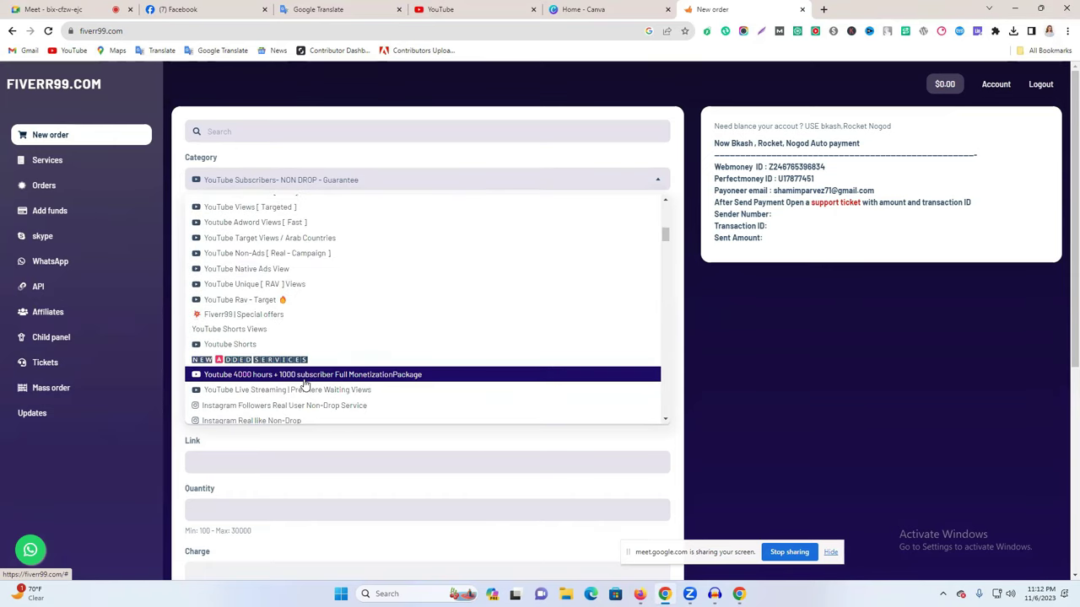
scroll(305, 383, "down", 1)
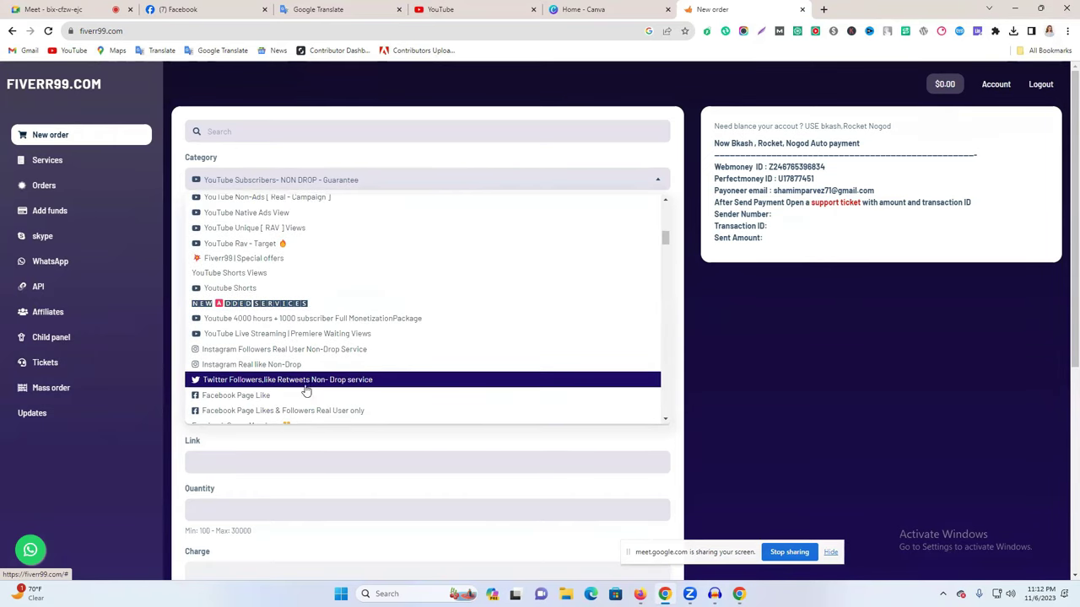
scroll(347, 397, "down", 1)
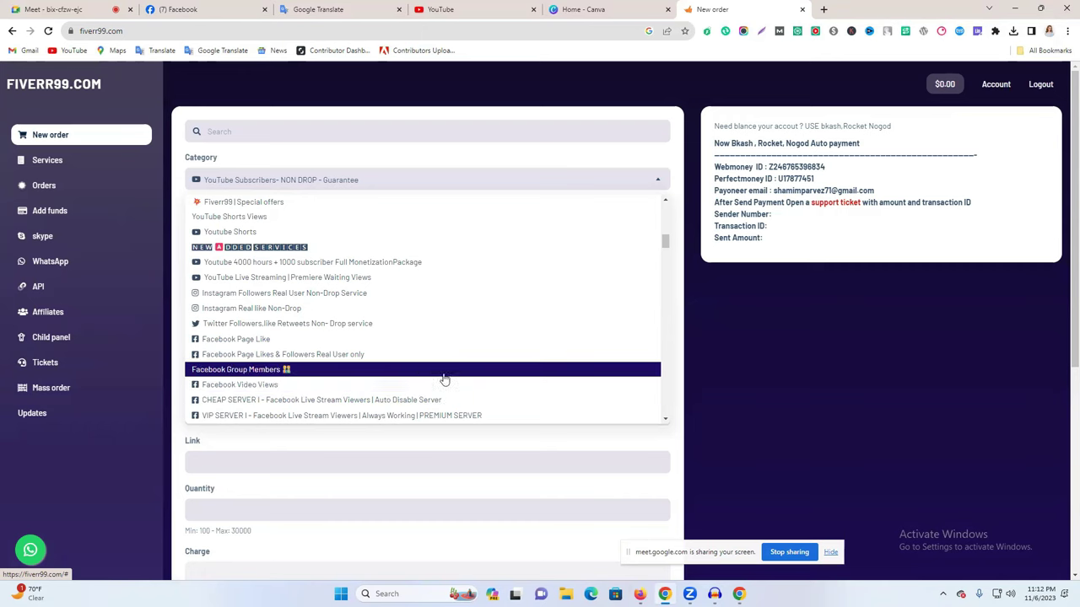
left_click(315, 375)
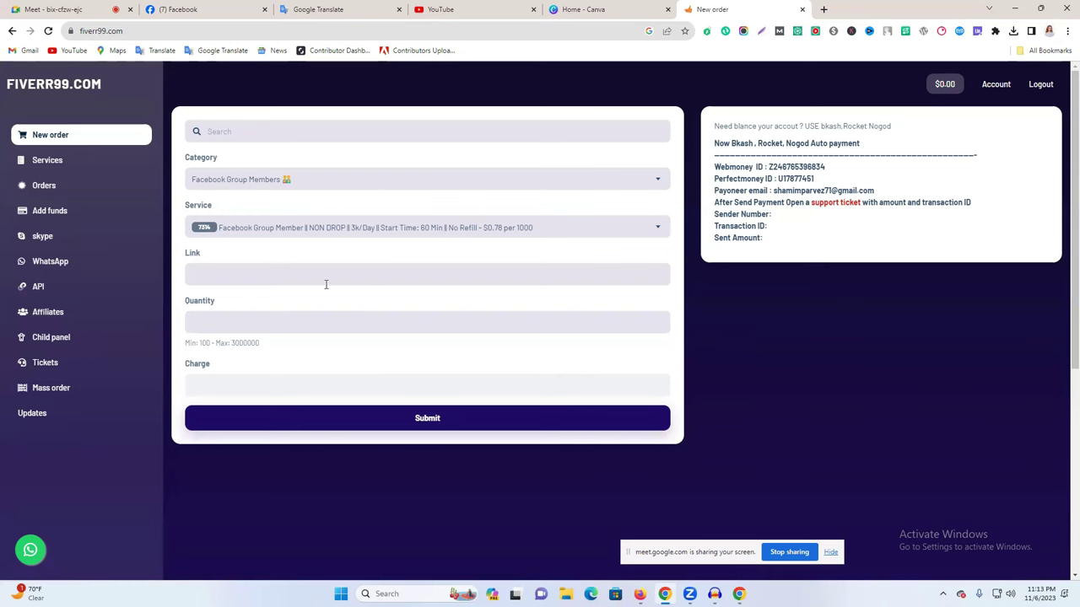
- Enter a trial quantity for the Facebook group member order and check the charge calculated for it
left_click(237, 321)
type("1")
left_click_drag(227, 390, 194, 388)
left_click(178, 333)
double_click(221, 320)
left_click(206, 385)
- Set the group member order's quantity to 5000 and check the charge
left_click(193, 322)
key("Delete")
type("5")
left_click_drag(231, 389, 171, 387)
left_click_drag(221, 322, 194, 323)
left_click(188, 329)
double_click(245, 323)
- Review the available Facebook group member services and the dollar-to-taka exchange rate below the order form
left_click(552, 235)
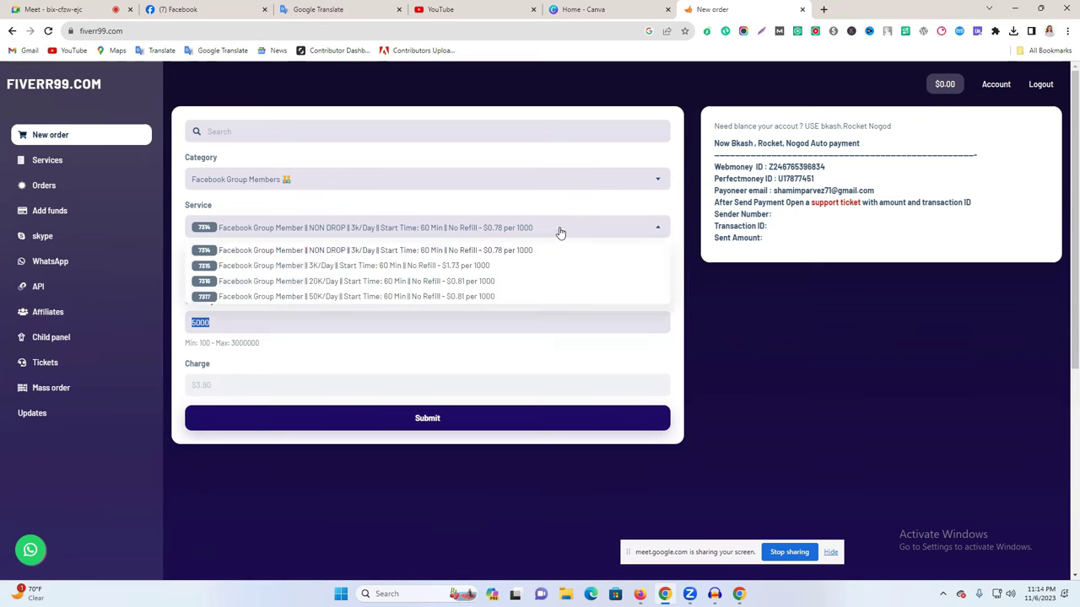
left_click(781, 339)
scroll(781, 339, "down", 5)
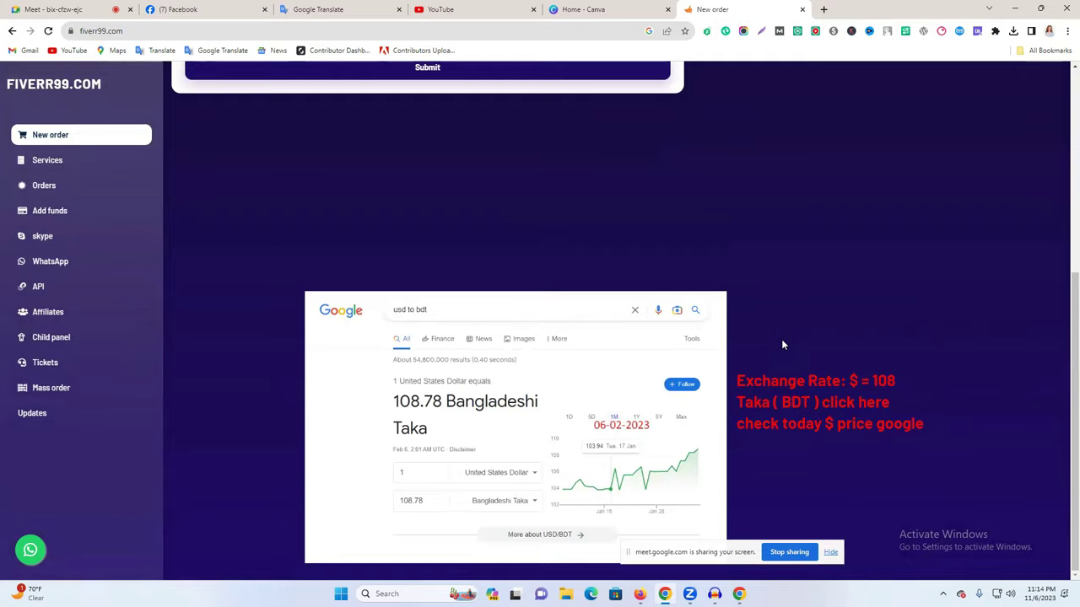
scroll(781, 339, "up", 2)
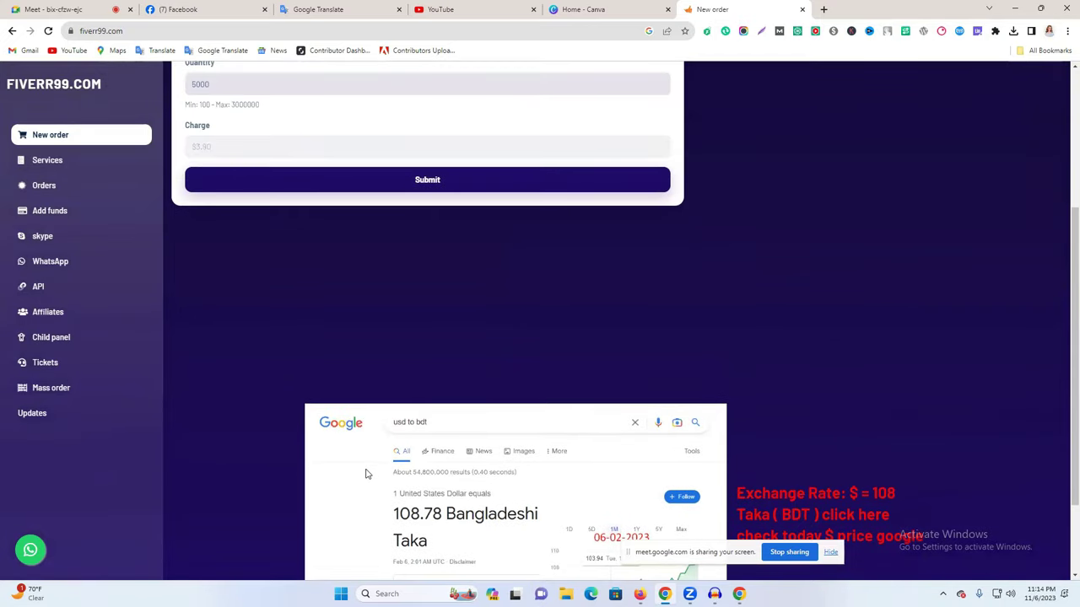